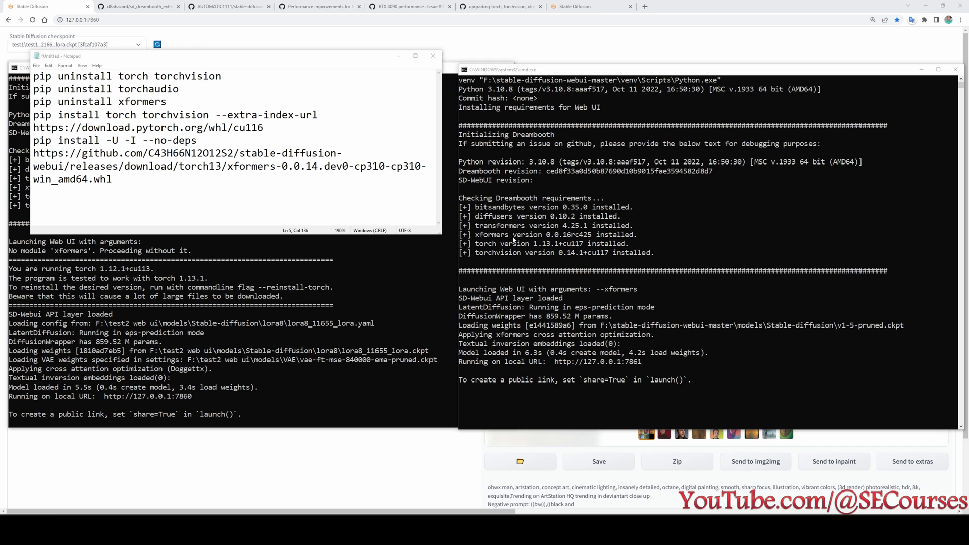
Highlight the 'torch version 1.13.1+cu117 installed.' line in the newer console and view pull request #7056.
left_click(557, 237)
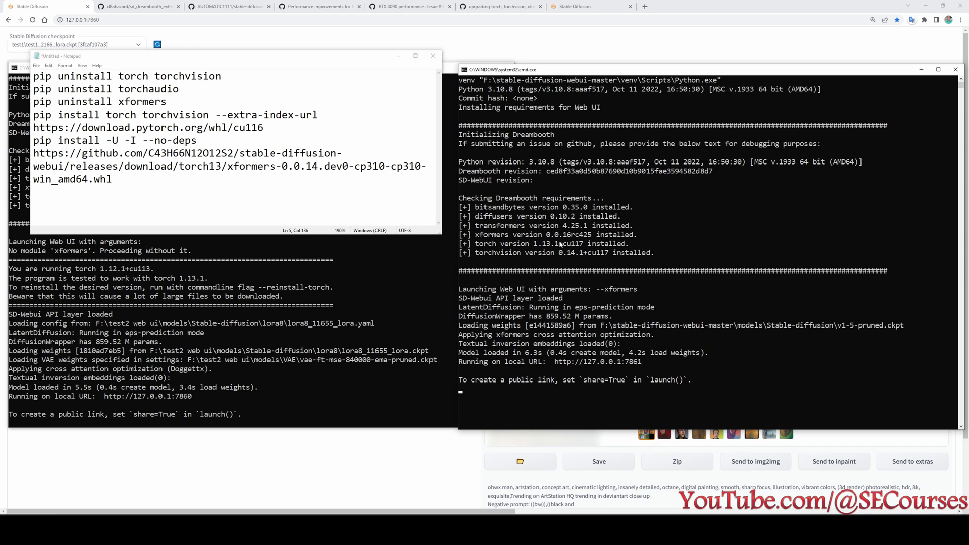
left_click_drag(542, 246, 547, 246)
left_click_drag(642, 244, 477, 245)
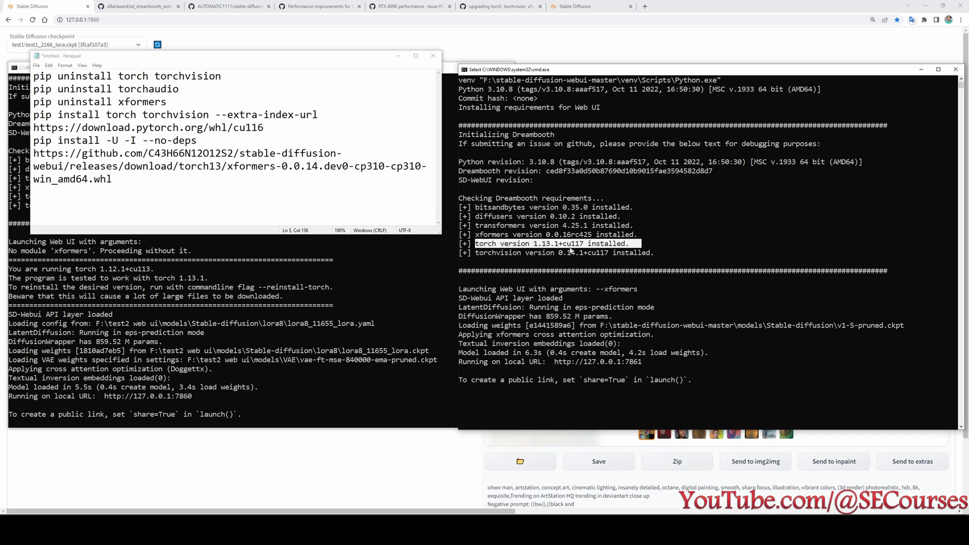
left_click(316, 6)
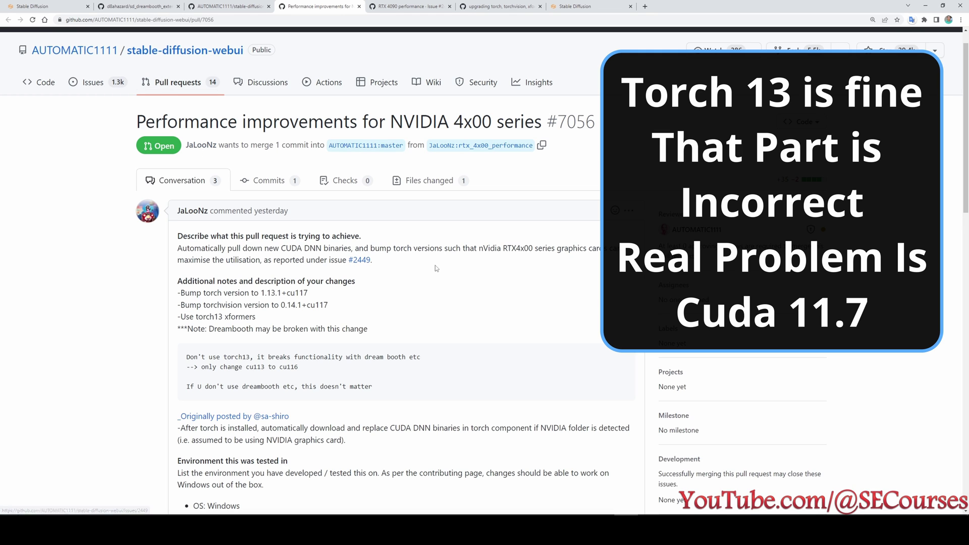
Scroll the pull request to the suggested commands and briefly highlight cu116.
scroll(436, 269, "down", 1)
scroll(436, 270, "down", 1)
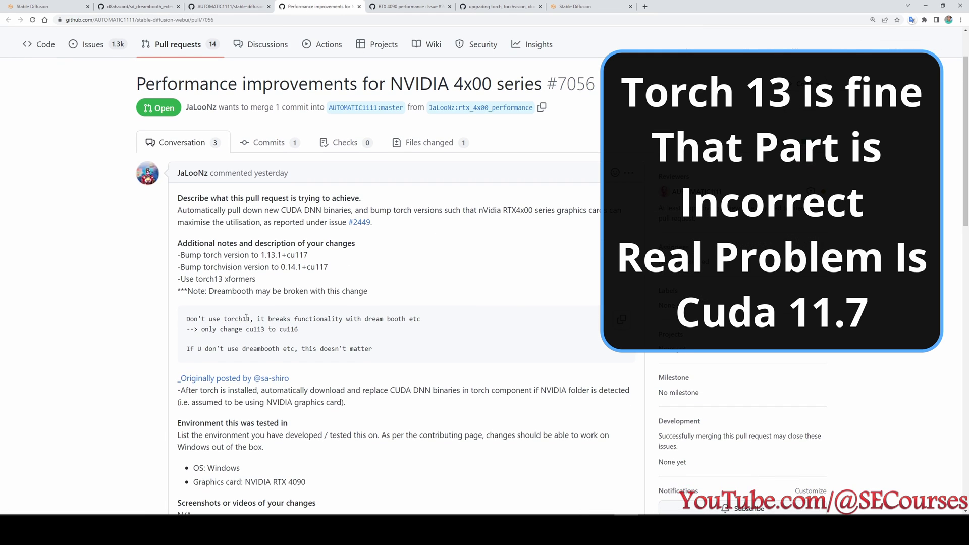
left_click_drag(303, 332, 279, 329)
left_click(305, 336)
Compare the consoles, highlighting the older one's --reinstall-torch advice and the newer one's torch version line.
key("alt+Tab")
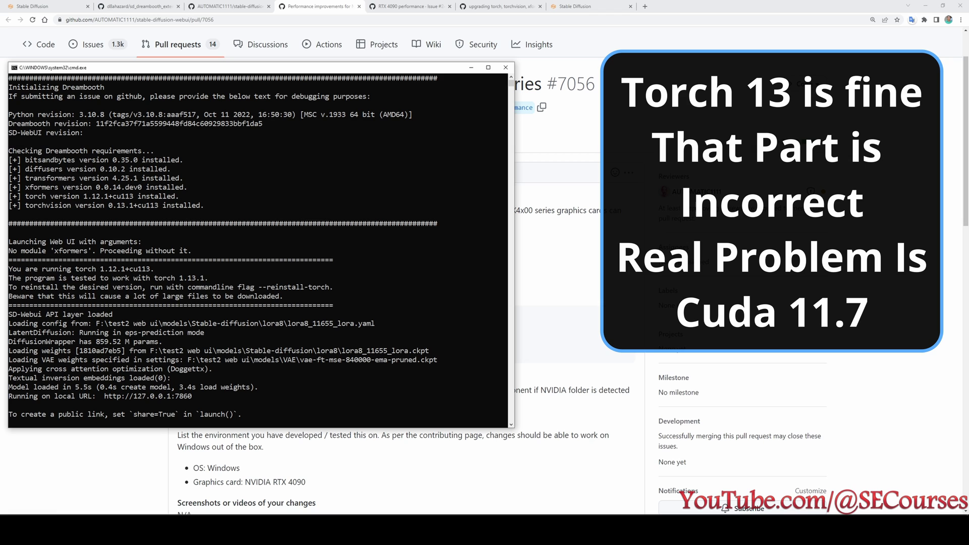
key("alt+Tab")
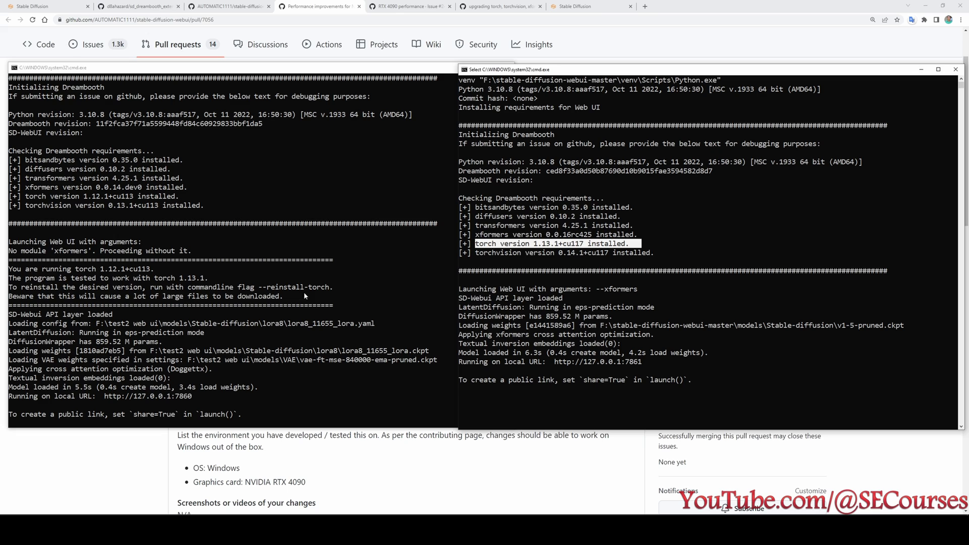
left_click(345, 288)
left_click_drag(15, 288, 334, 288)
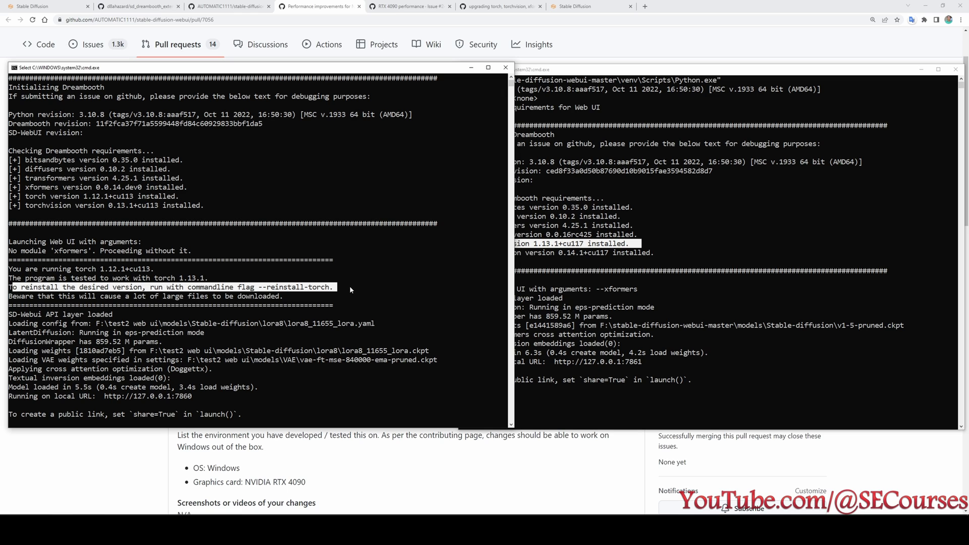
left_click(748, 252)
left_click_drag(632, 244, 601, 243)
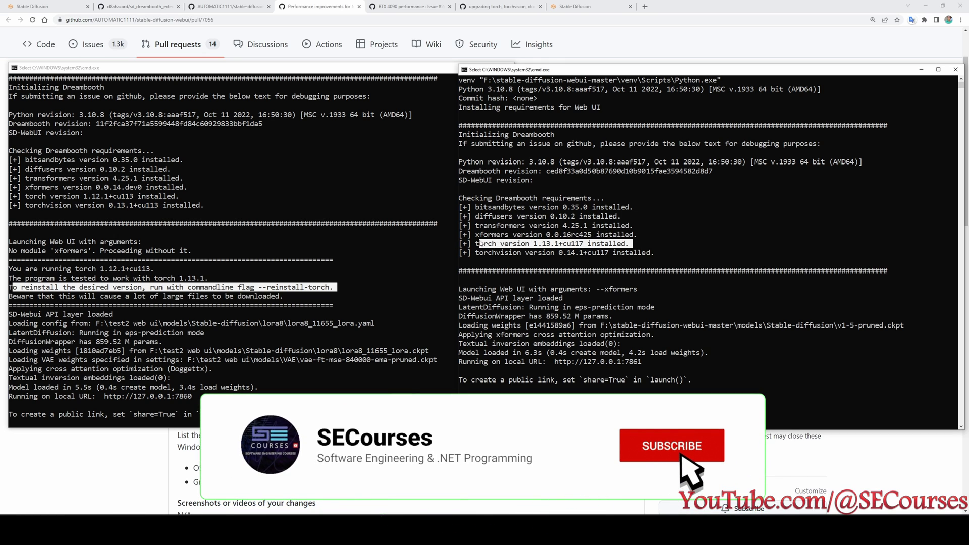
Open the venv\Scripts folder inside stable-diffusion-webui-master.
key("alt+Tab")
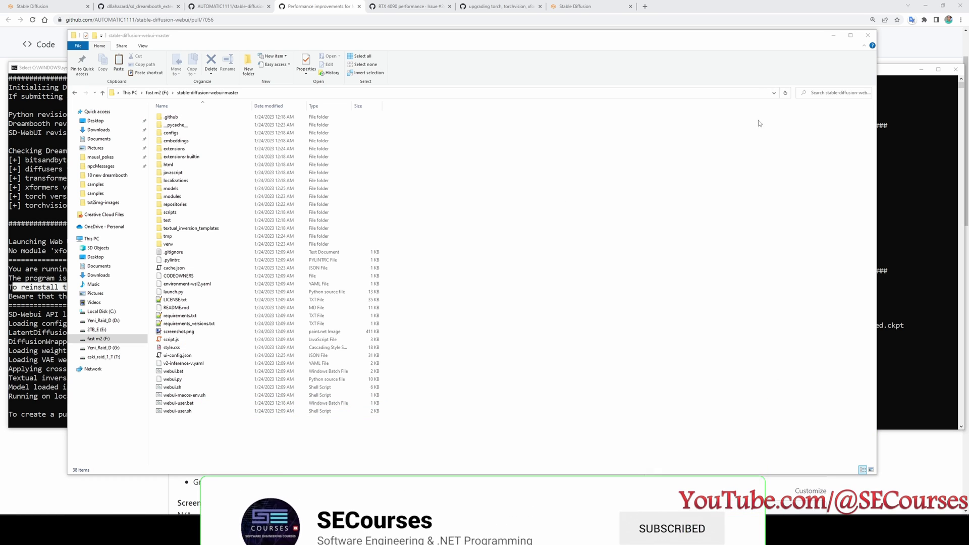
left_click(907, 211)
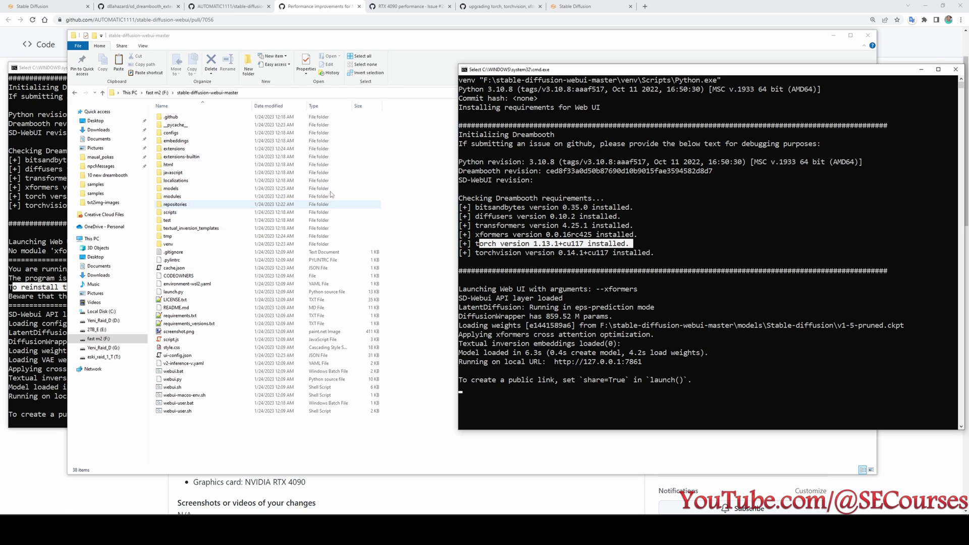
key("alt+Tab")
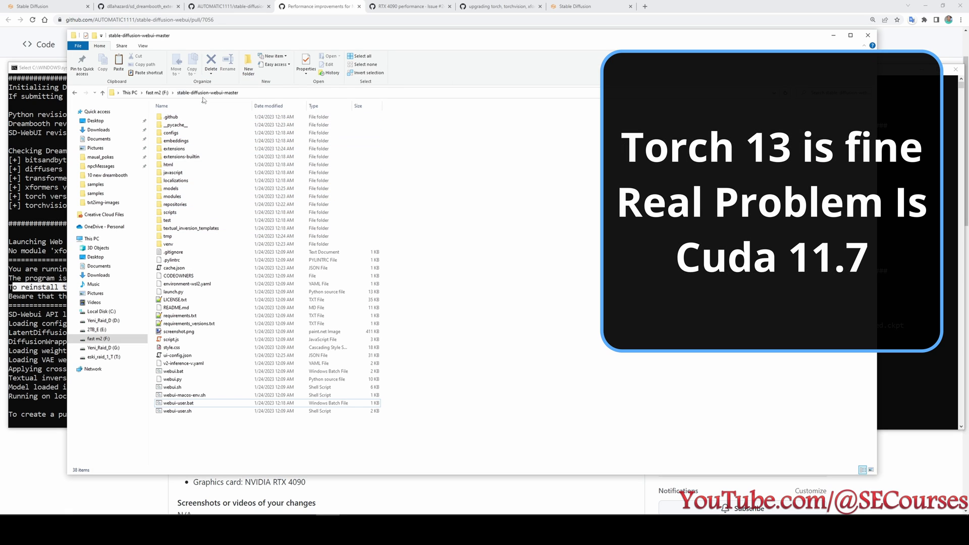
left_click(174, 245)
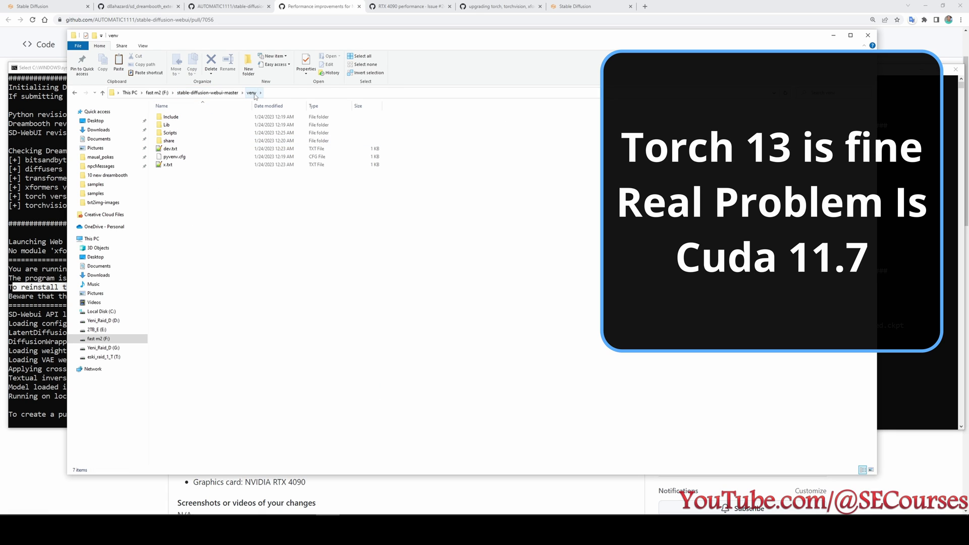
double_click(171, 133)
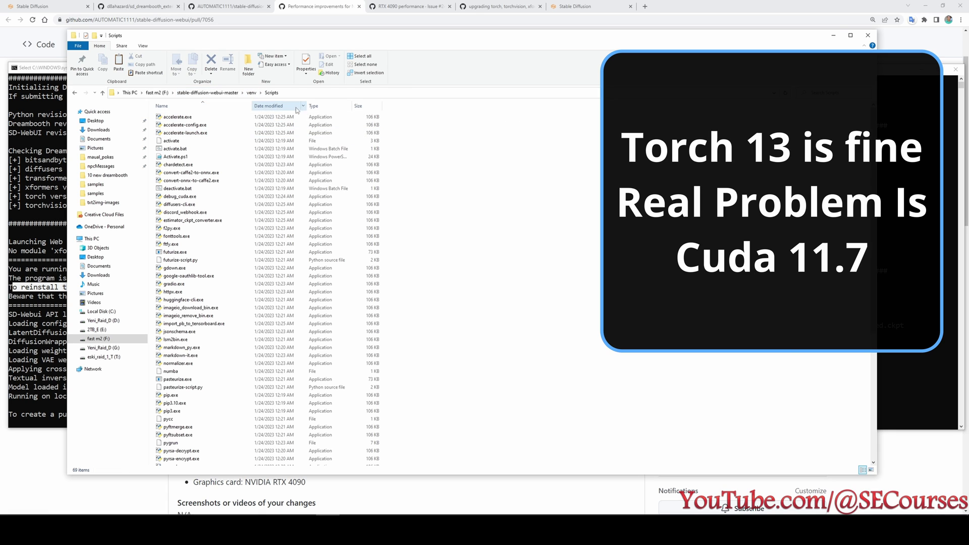
Copy the F:\stable-diffusion-webui-master\venv\Scripts path into Notepad.
left_click(389, 93)
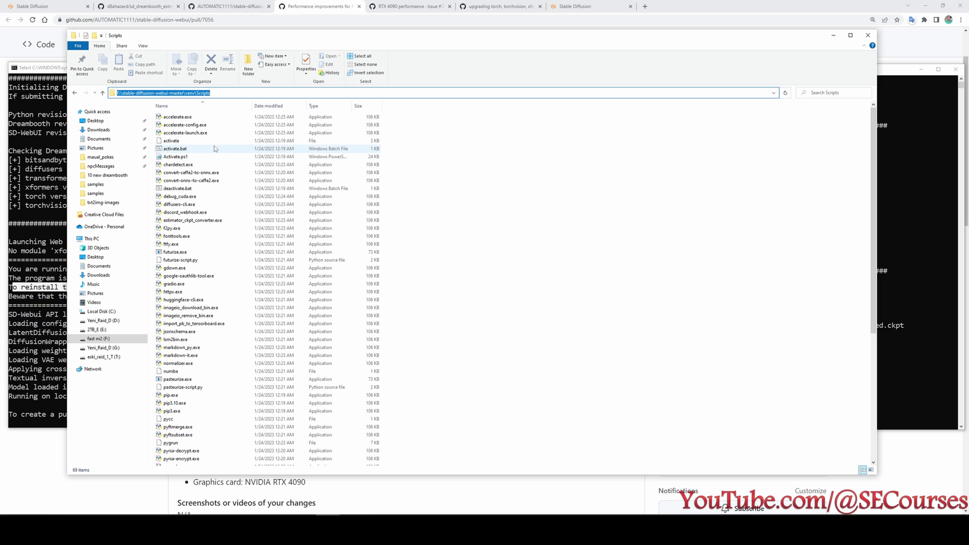
key("ctrl+c")
key("alt+Tab")
key("ctrl+v")
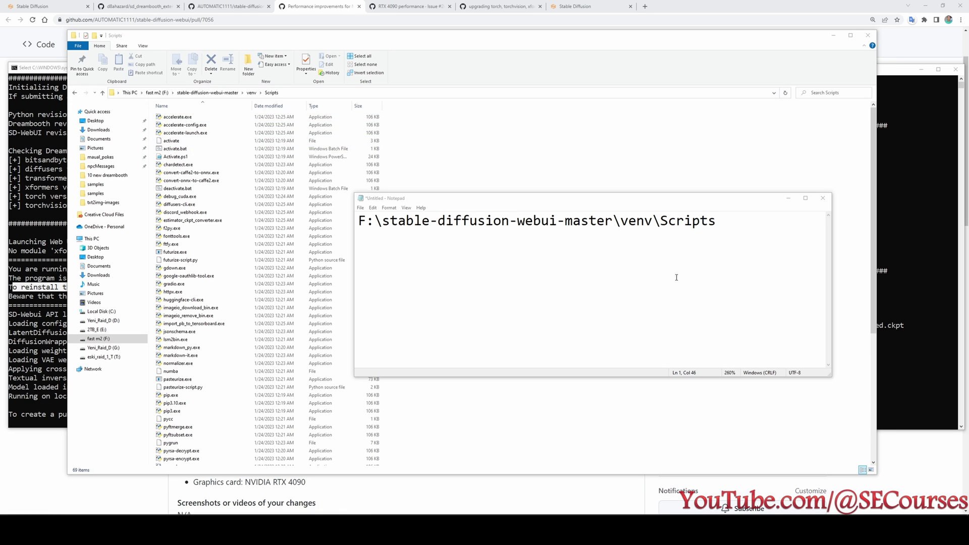
left_click_drag(716, 220, 343, 223)
left_click(525, 222)
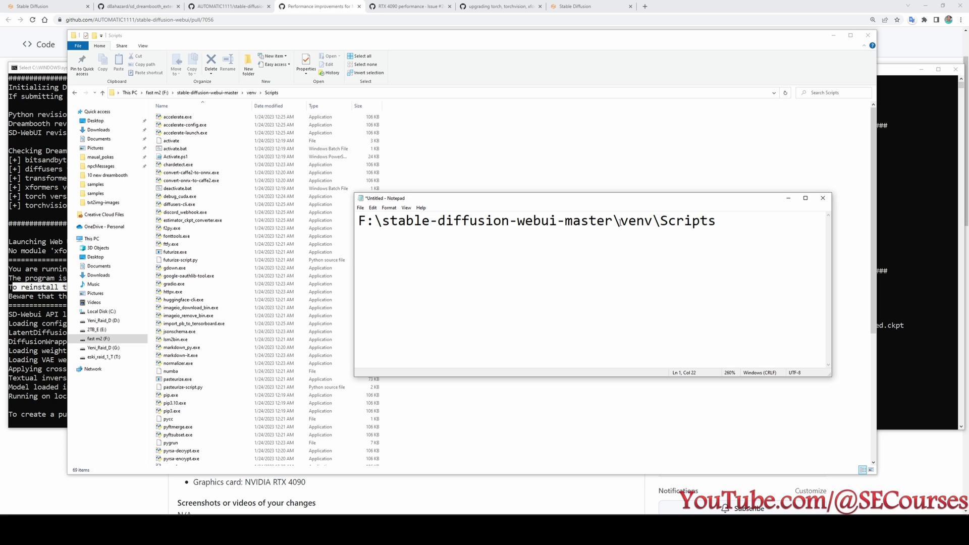
left_click(686, 221)
left_click_drag(717, 220, 660, 221)
Open a command prompt in the Scripts folder by entering cmd in the address bar.
left_click(304, 91)
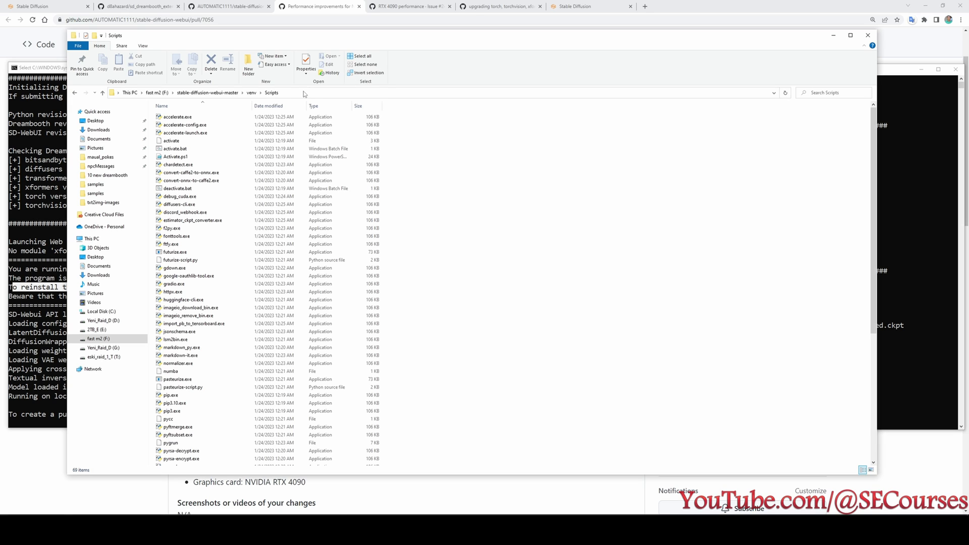
left_click(304, 92)
left_click(317, 92)
key("ctrl+a")
type("cmd")
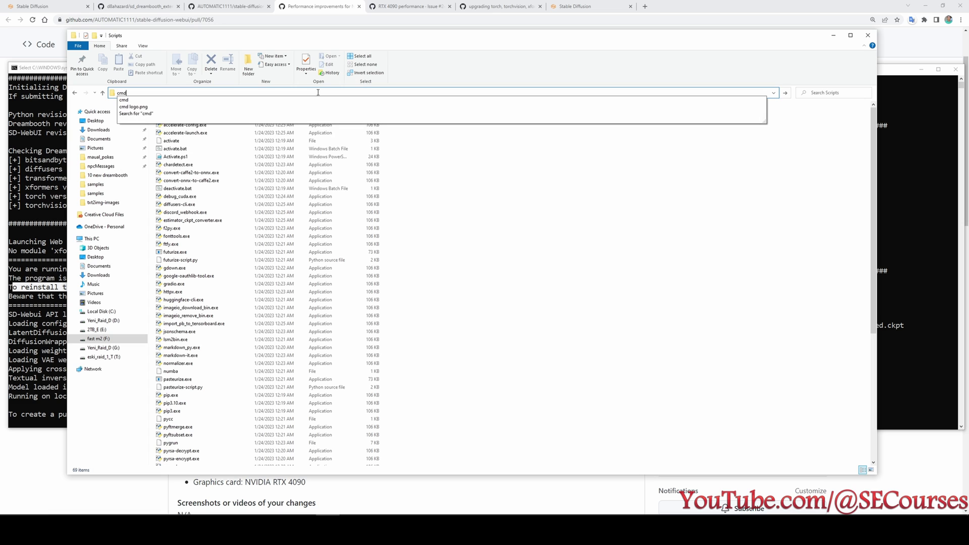
key("Return")
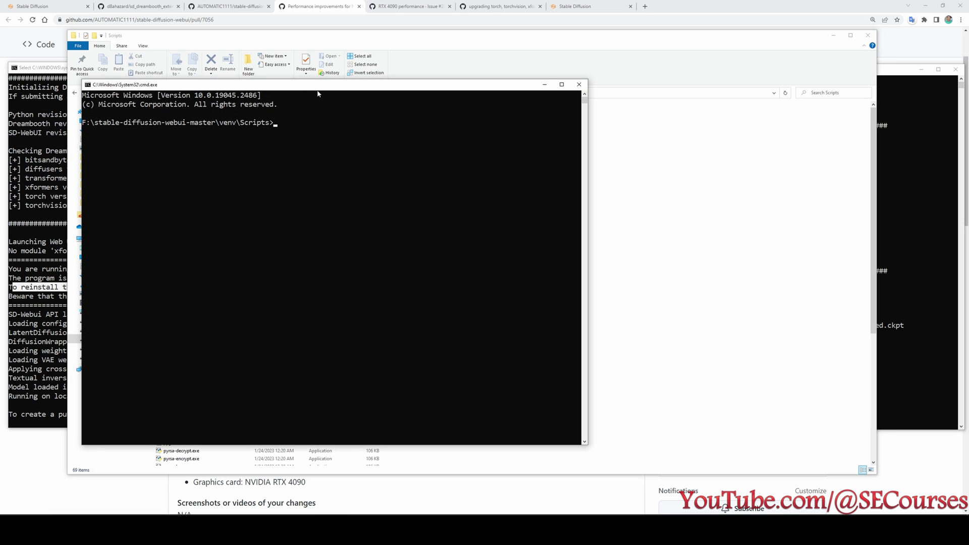
Copy the 'pip uninstall torch torchvision' command from the Notepad list.
scroll(317, 93, "up", 5)
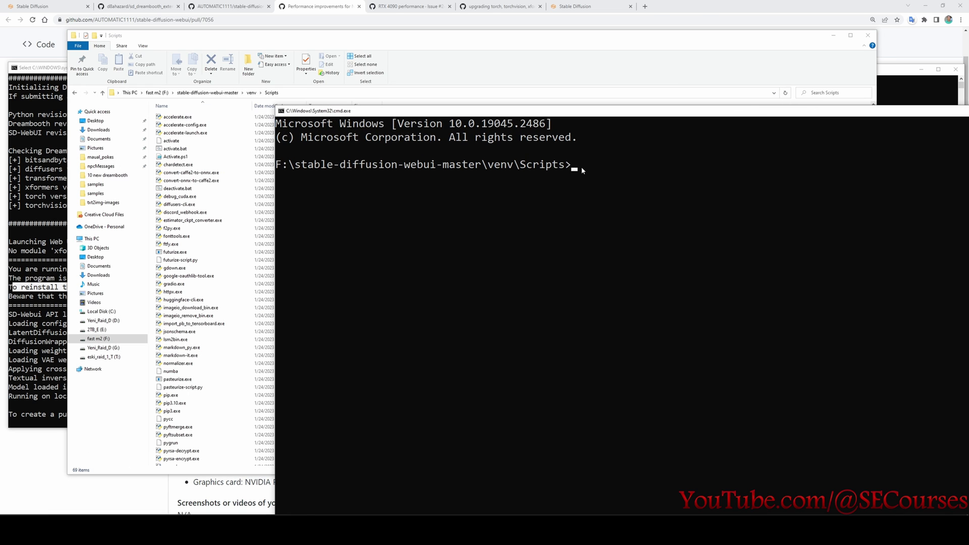
scroll(586, 177, "up", 1)
key("alt+Tab")
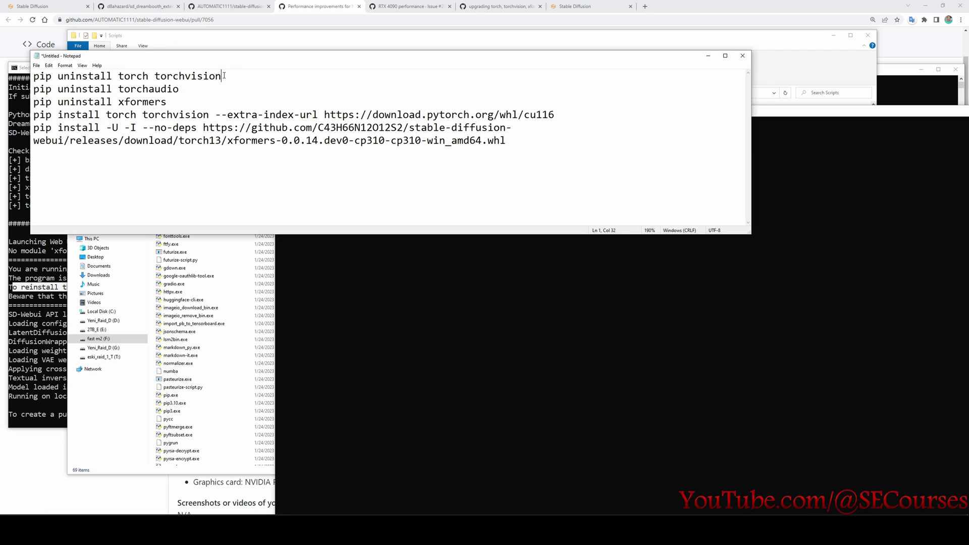
left_click_drag(223, 76, 33, 76)
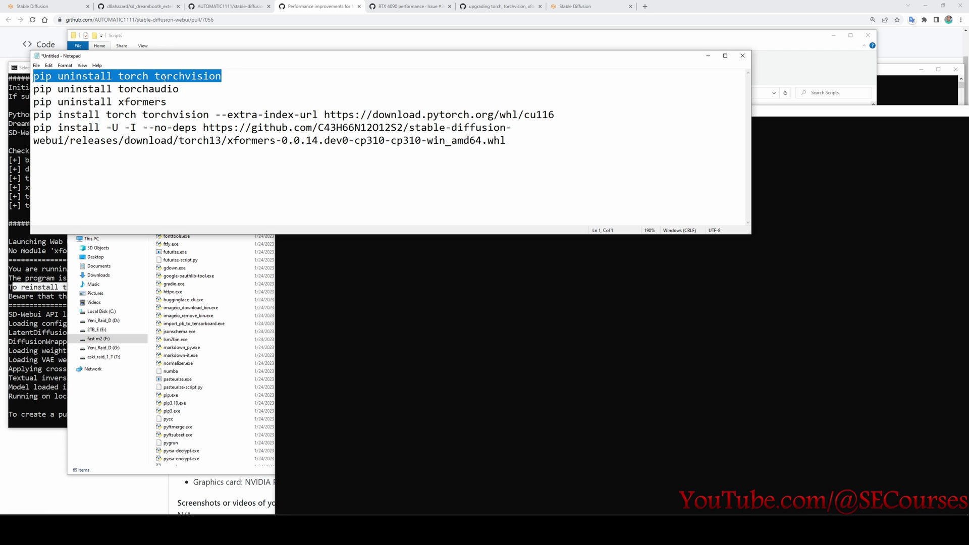
left_click(464, 257)
left_click(167, 115)
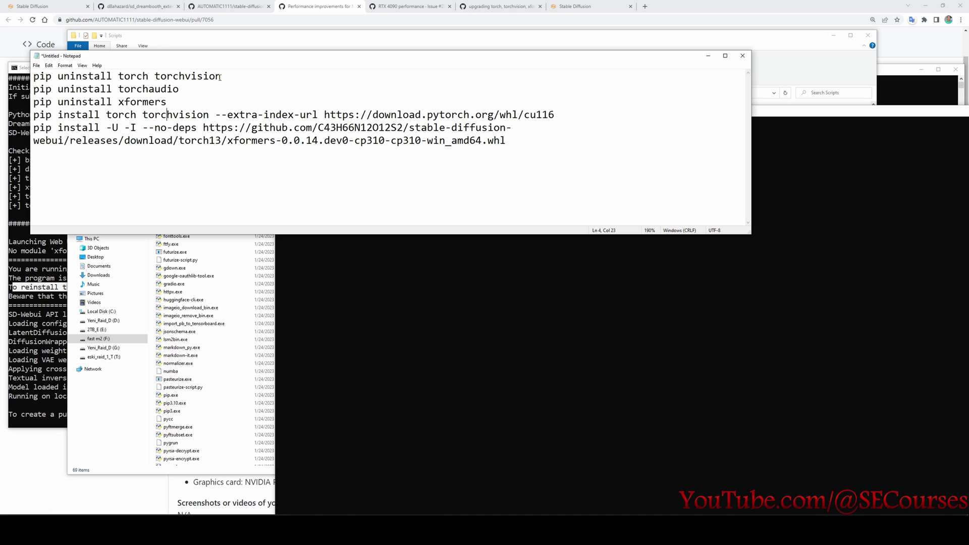
key("ctrl+a")
left_click_drag(222, 76, 63, 72)
right_click(63, 73)
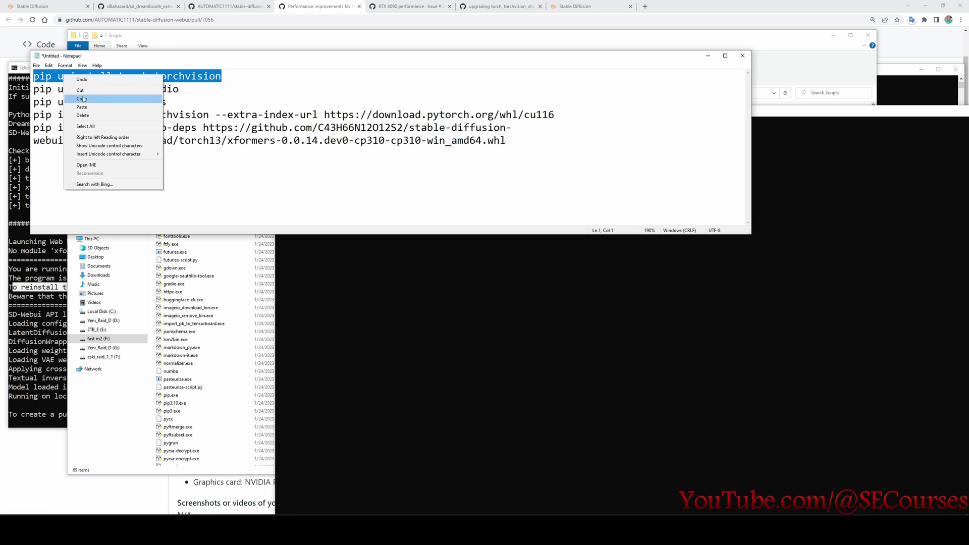
left_click(80, 100)
Run the uninstall in the Scripts console, confirming removal of torch 1.13.1+cu117 with y.
left_click(592, 301)
right_click(579, 201)
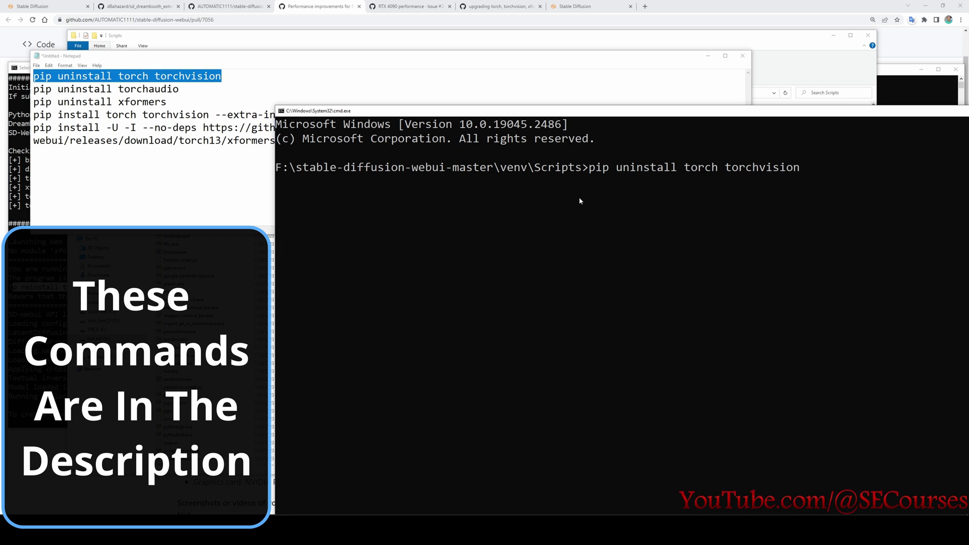
key("Return")
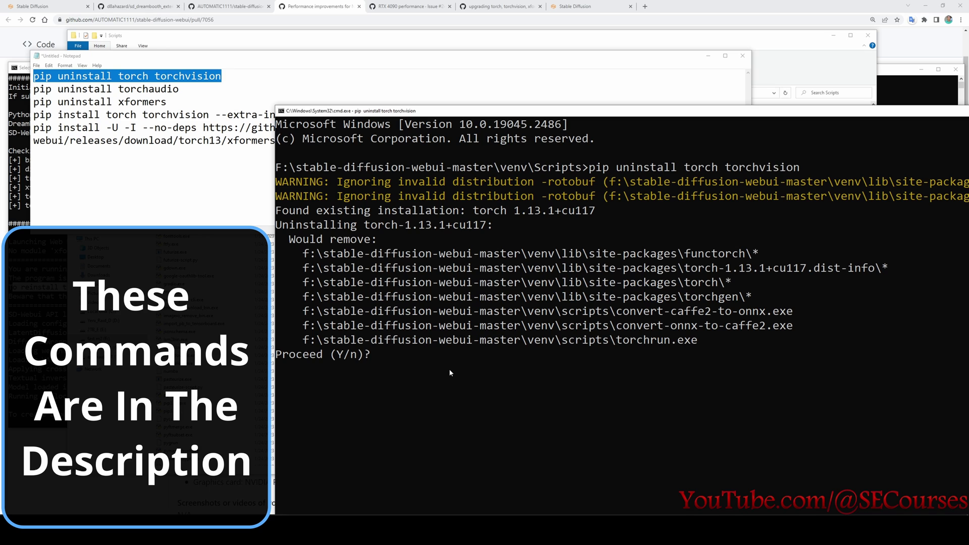
type("y")
key("Return")
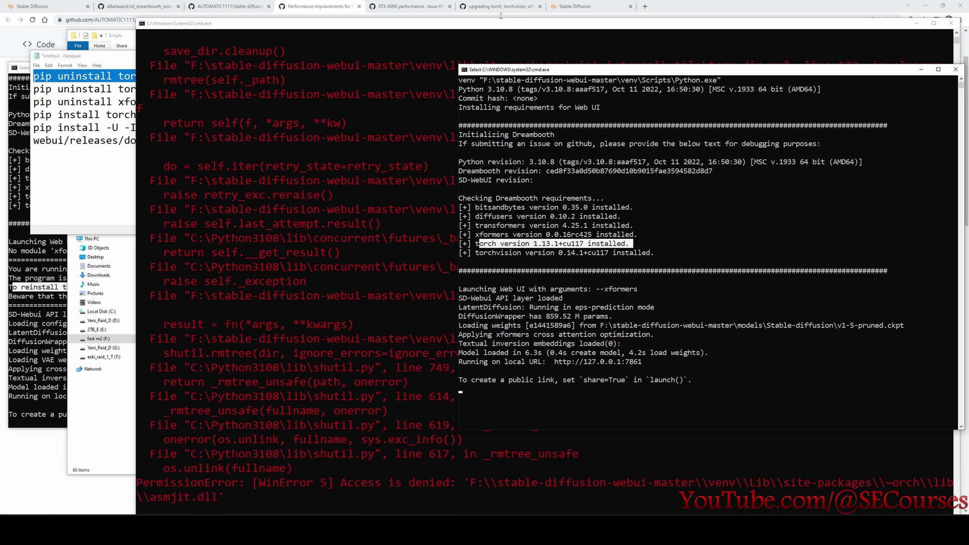
Close both the newer and older web UI consoles.
left_click_drag(574, 72, 279, 106)
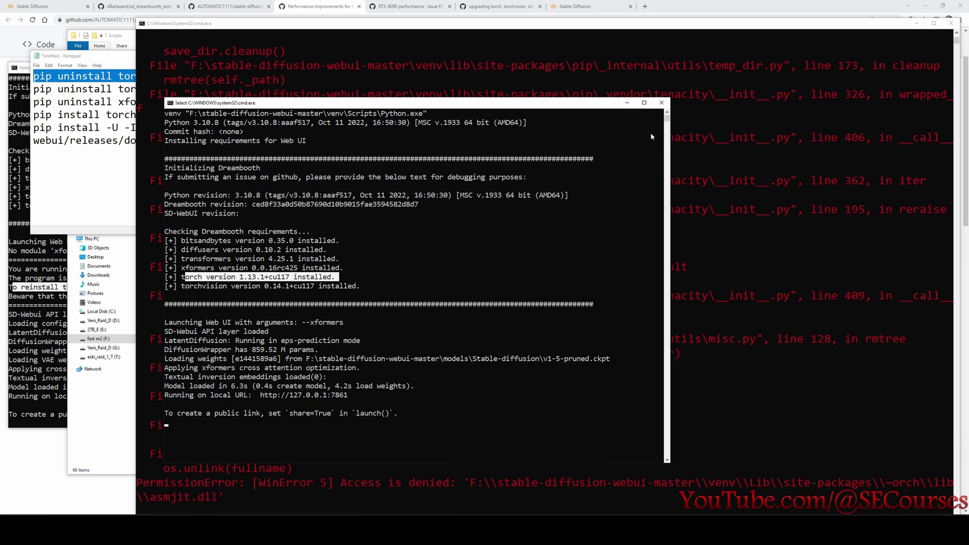
left_click(661, 103)
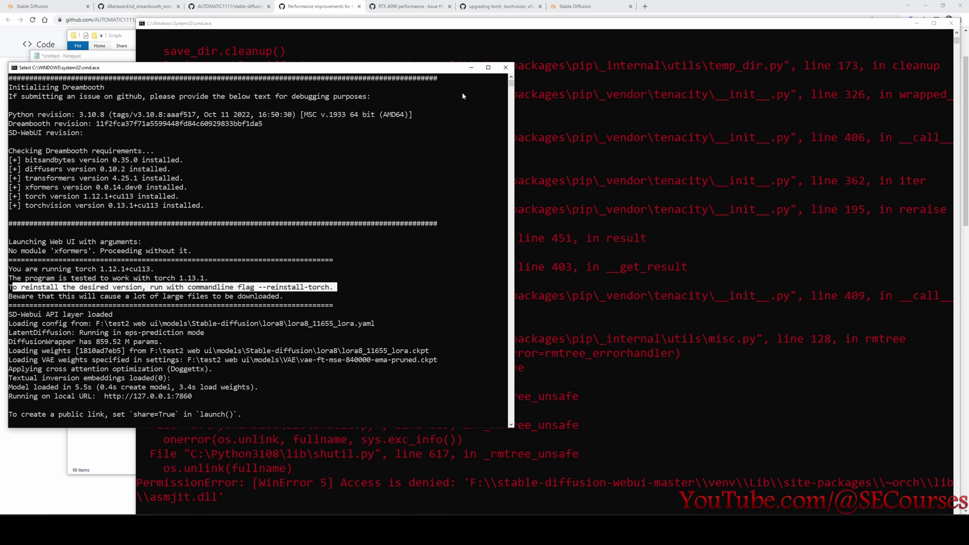
left_click(506, 63)
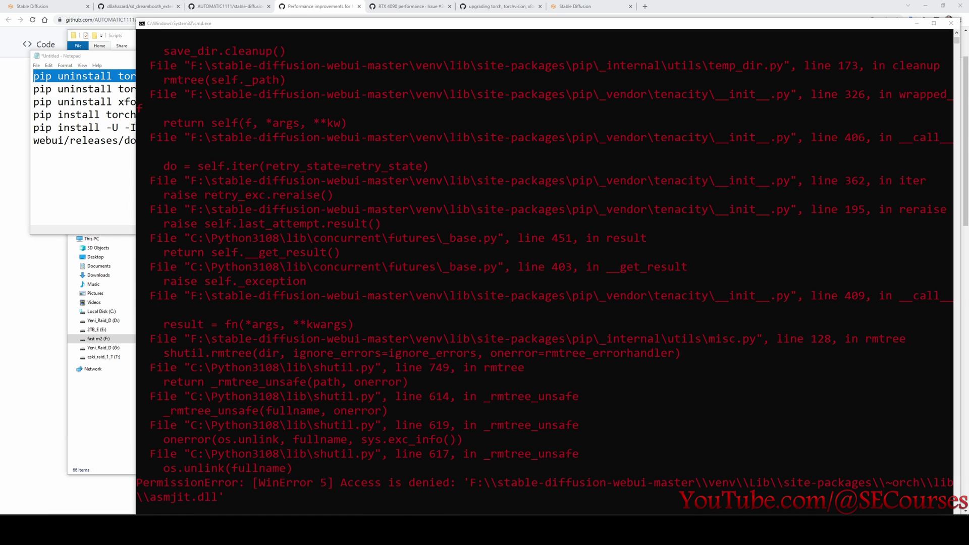
Run the torchaudio uninstall command from Notepad, which reports torchaudio not installed.
left_click(951, 23)
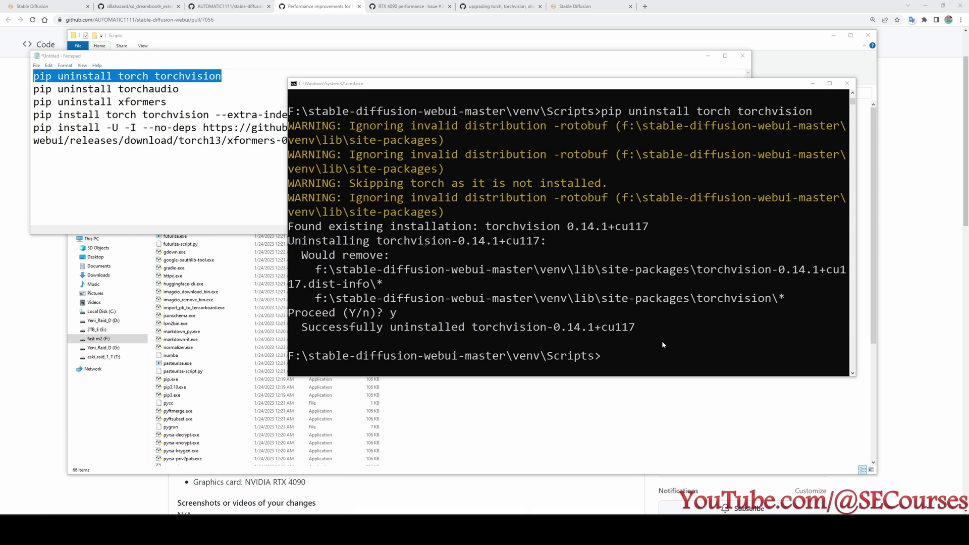
left_click(647, 328)
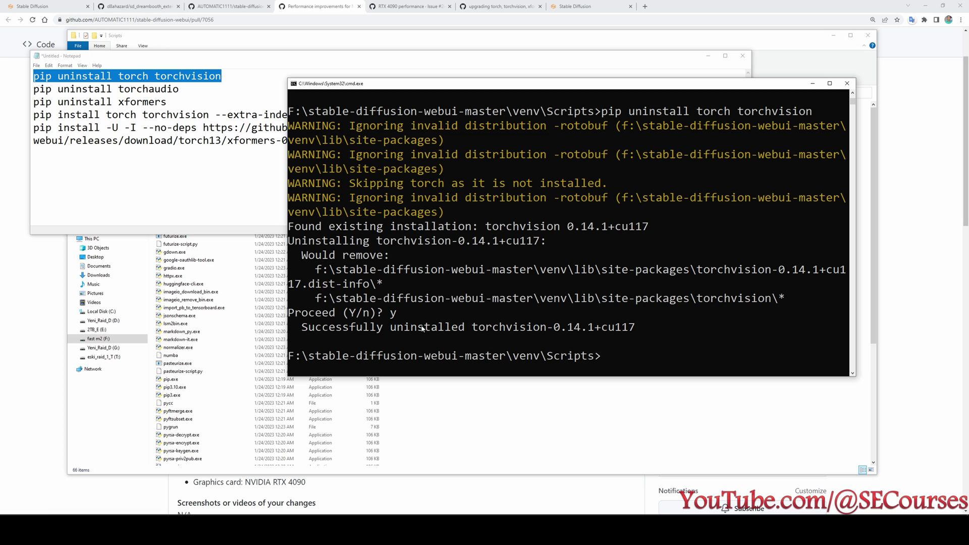
left_click_drag(179, 88, 2, 89)
key("ctrl+c")
left_click(481, 299)
right_click(480, 298)
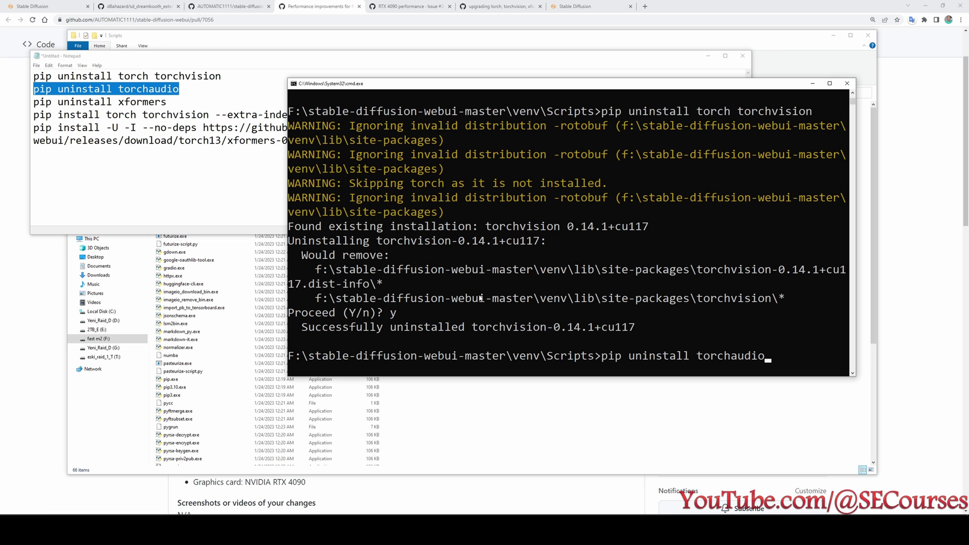
key("Return")
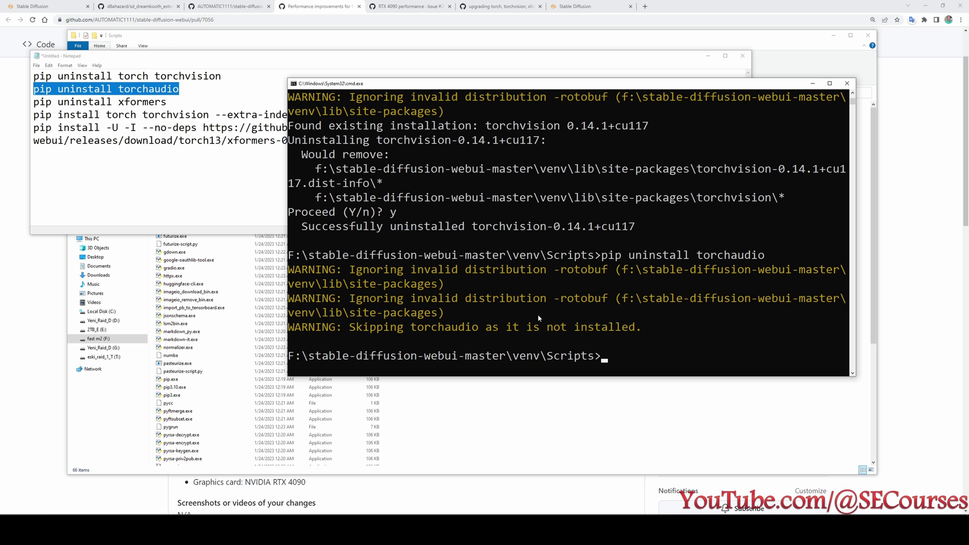
Uninstall xformers 0.0.16rc425, confirming with y.
left_click(169, 101)
left_click_drag(168, 101, 27, 95)
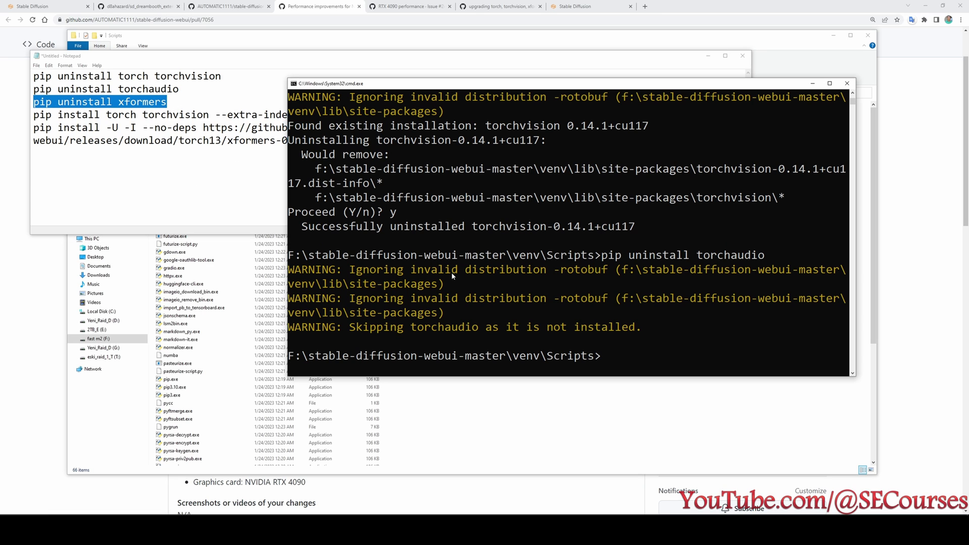
key("ctrl+v")
key("Return")
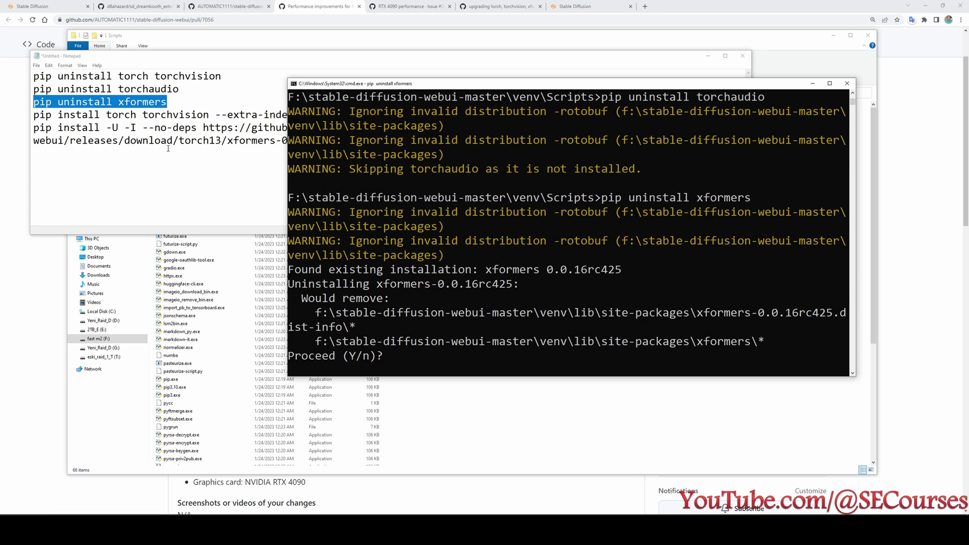
type("y")
key("Return")
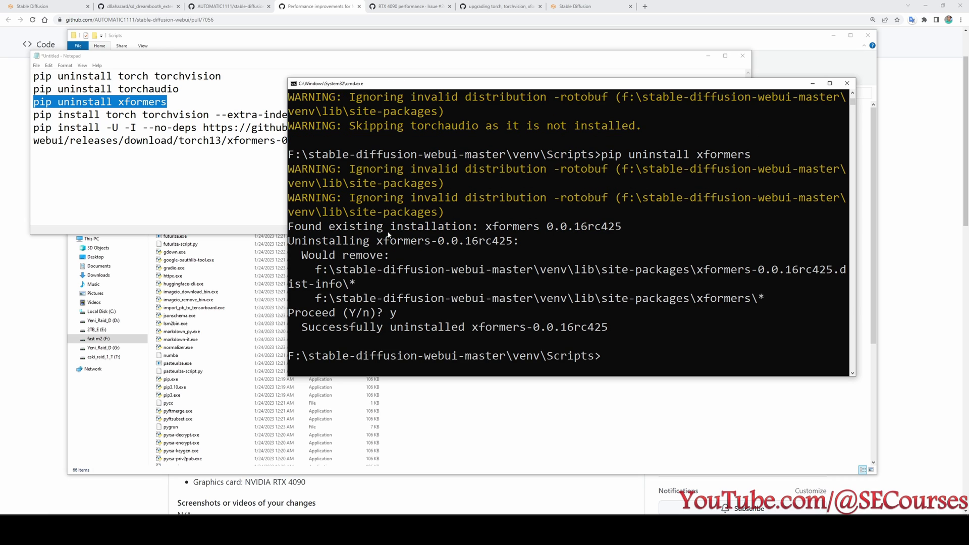
left_click(227, 140)
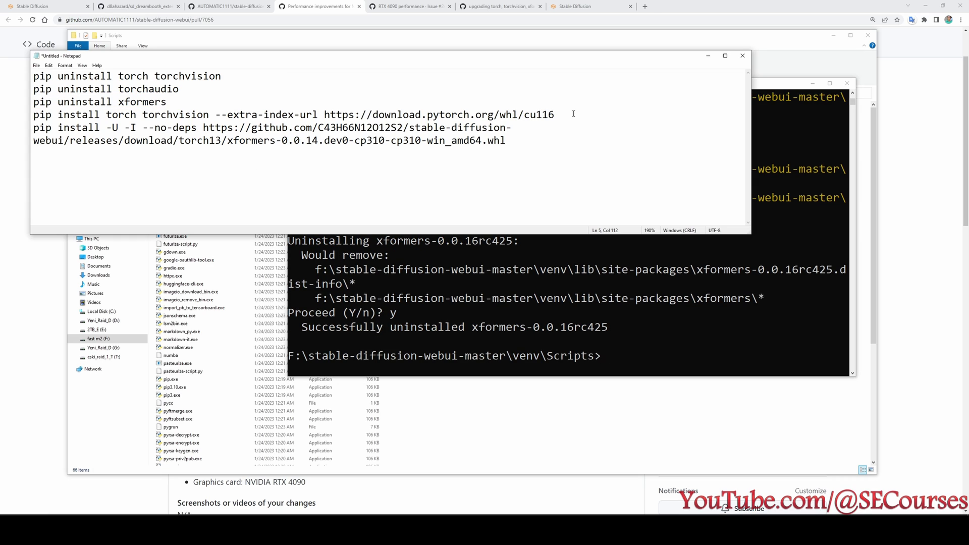
Install torch 1.13.1+cu116 and torchvision 0.14.1+cu116 via the cu116 extra index URL.
left_click_drag(599, 115, 24, 116)
key("ctrl+c")
left_click(416, 279)
right_click(415, 279)
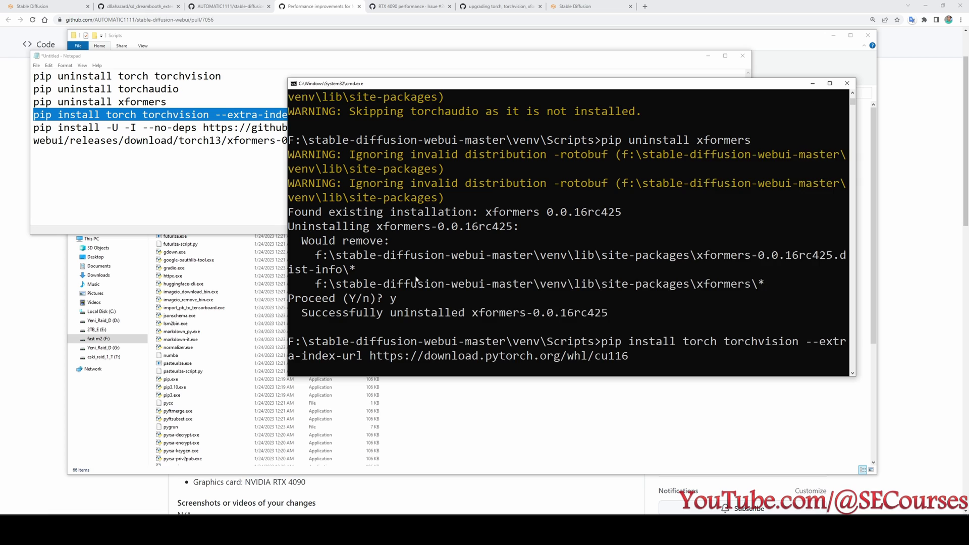
key("Return")
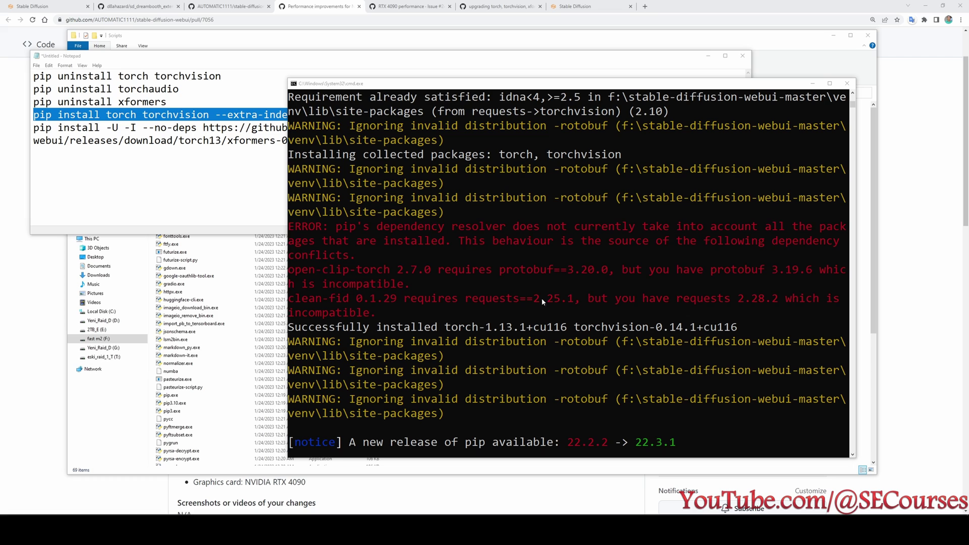
left_click(318, 236)
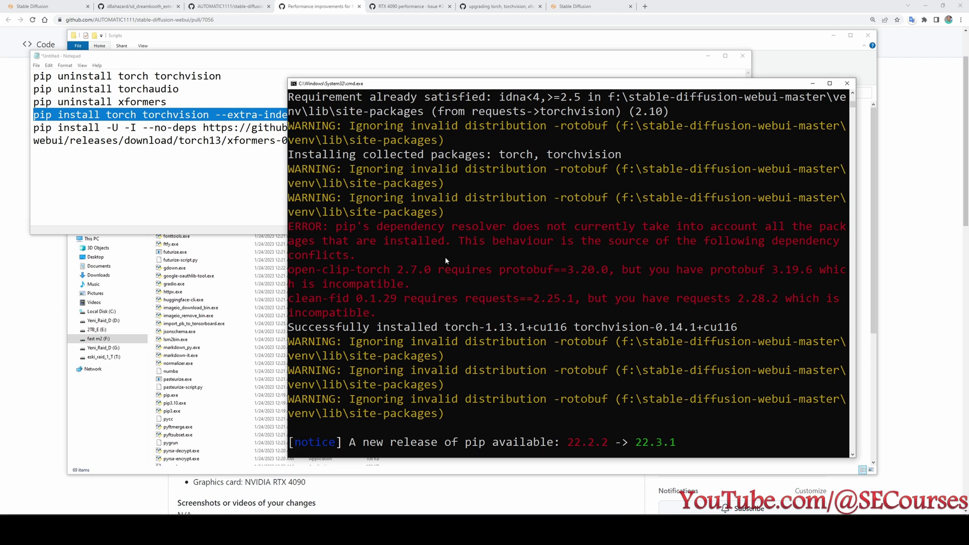
left_click_drag(742, 329, 289, 328)
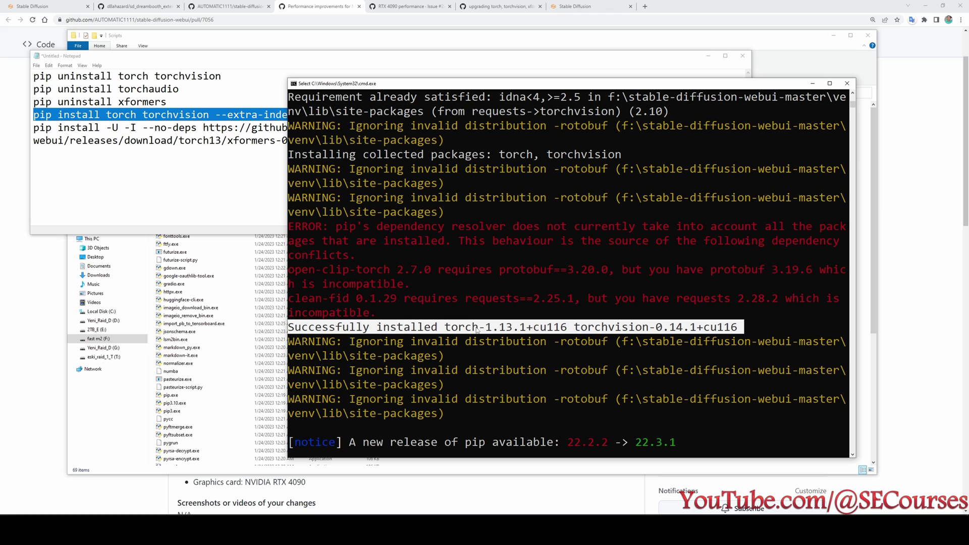
Select the xformers wheel install command in the Notepad list.
left_click(167, 140)
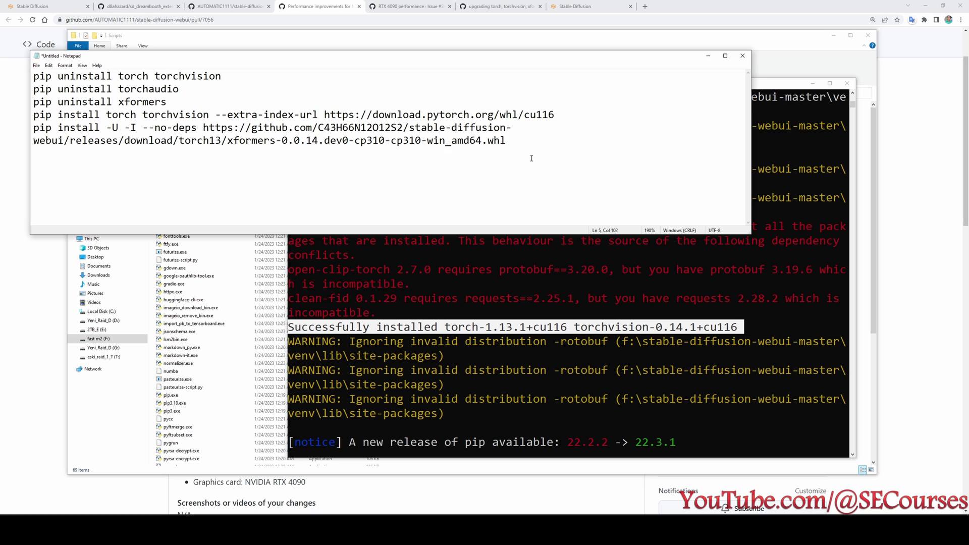
left_click_drag(512, 141, 20, 127)
left_click(457, 374)
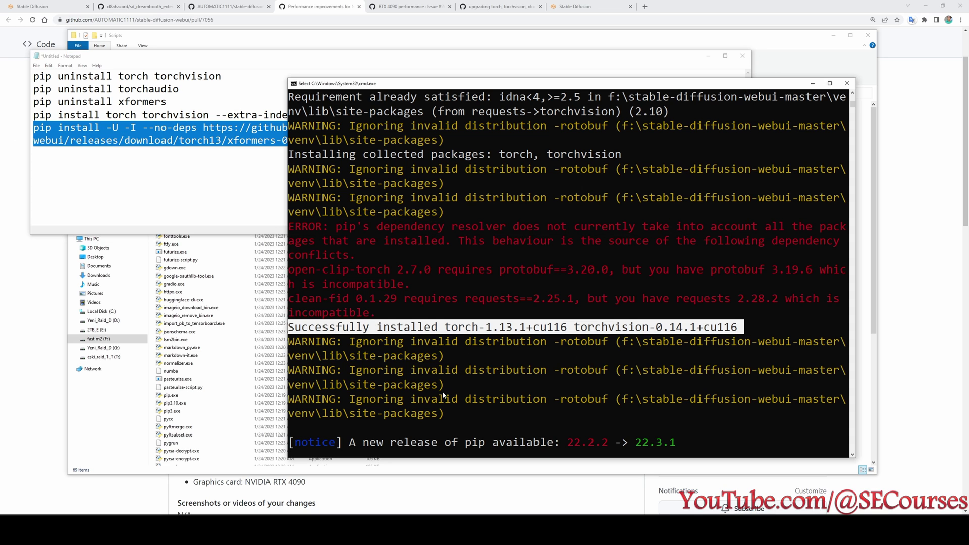
Install xformers 0.0.14.dev0 from the 184.5 MB wheel using pip install -U -I --no-deps.
left_click(435, 380)
right_click(493, 324)
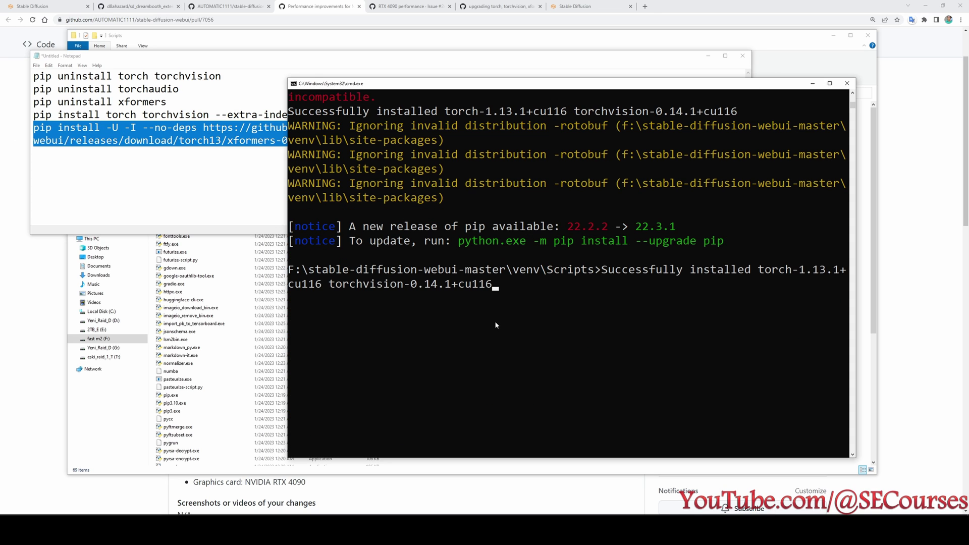
key("Return")
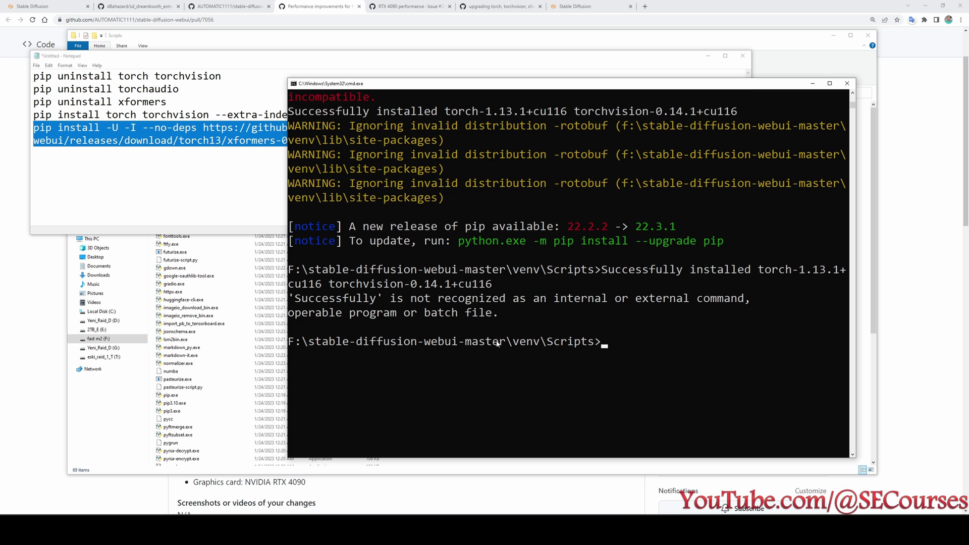
key("alt+Tab")
left_click(503, 141)
left_click_drag(503, 140, 33, 127)
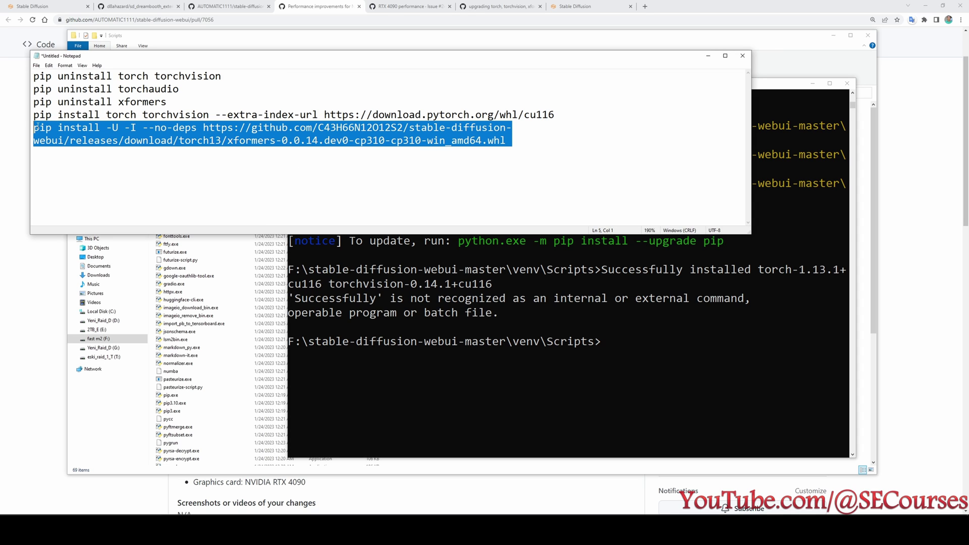
key("ctrl+c")
left_click(647, 335)
right_click(647, 335)
key("Return")
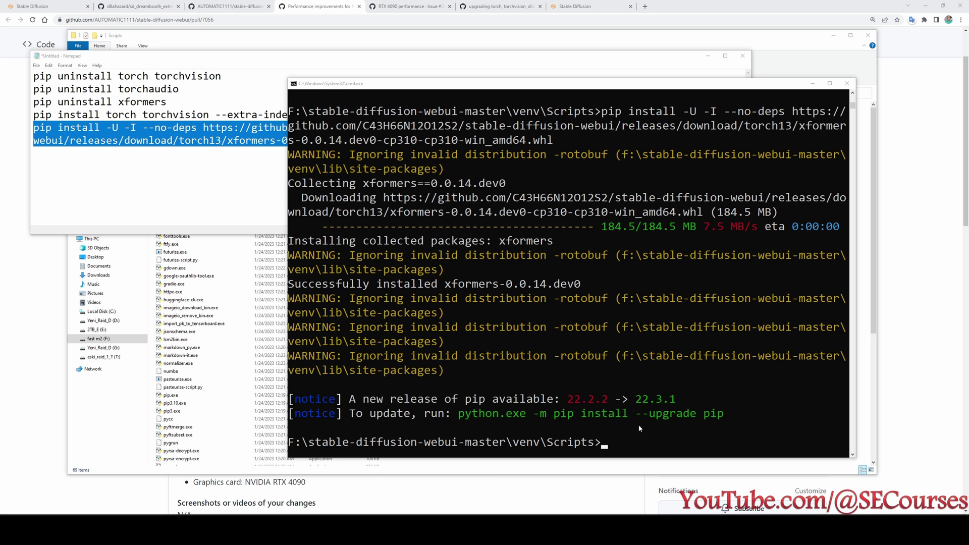
Launch webui-user.bat from stable-diffusion-webui-master and move its console to the right.
left_click(176, 317)
left_click(208, 93)
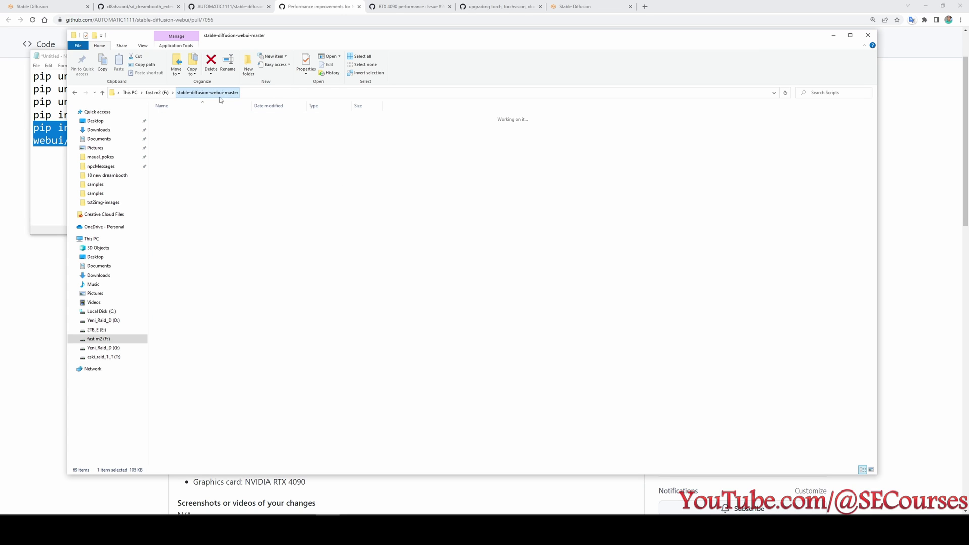
double_click(178, 403)
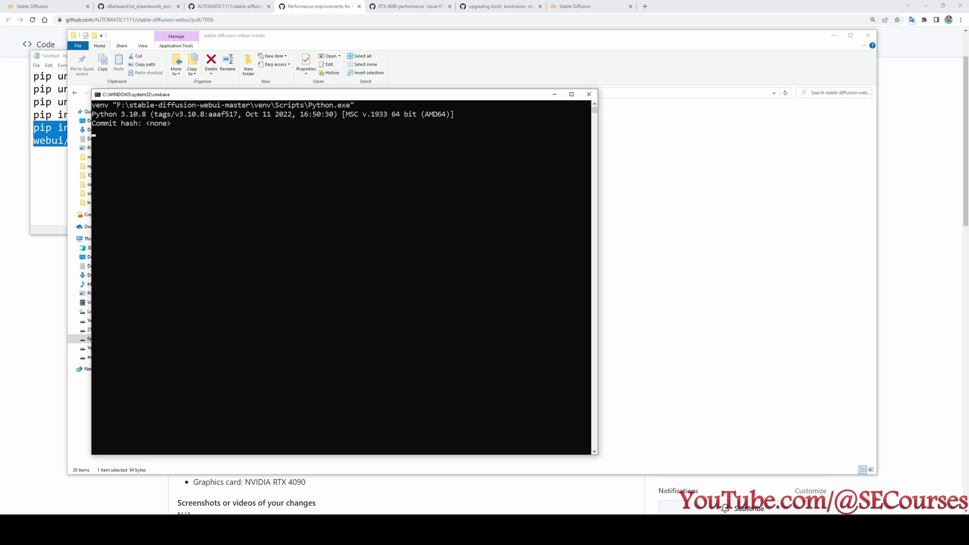
left_click(709, 290)
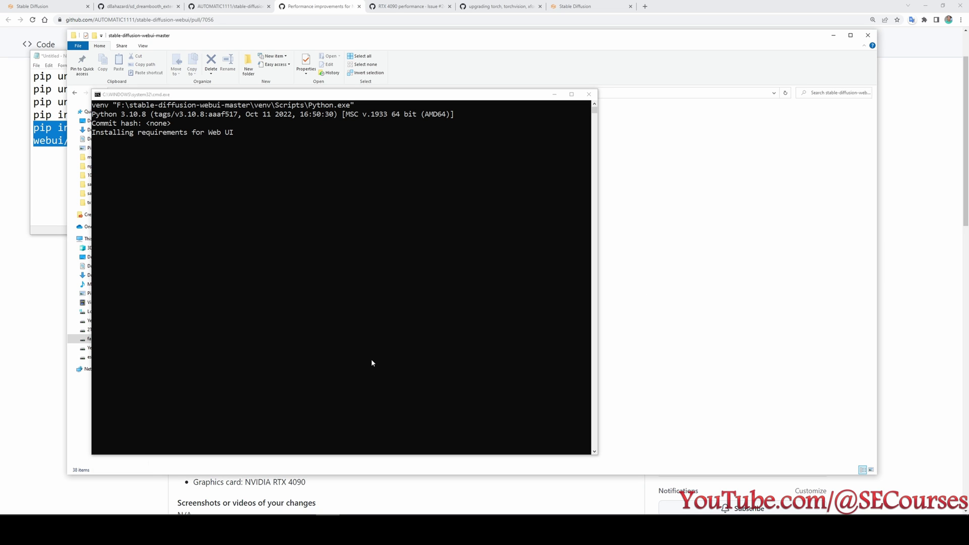
left_click_drag(250, 95, 453, 87)
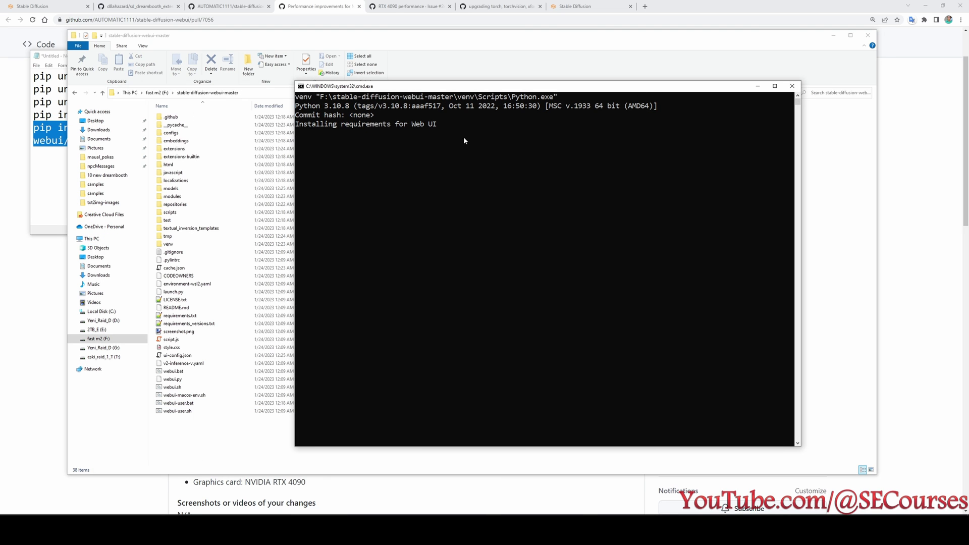
left_click(219, 6)
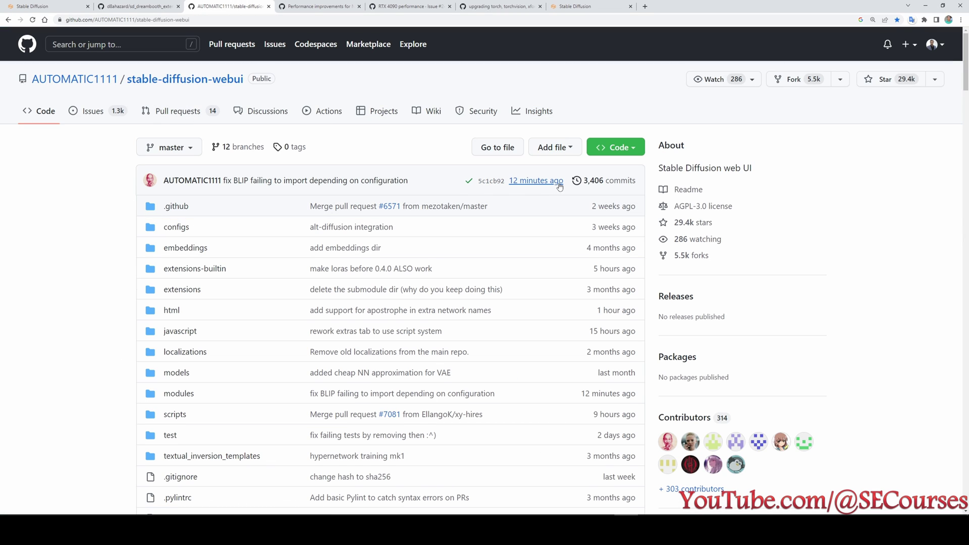
Open the commit history and inspect the latest 'fix BLIP failing to import' commit hash.
left_click(595, 182)
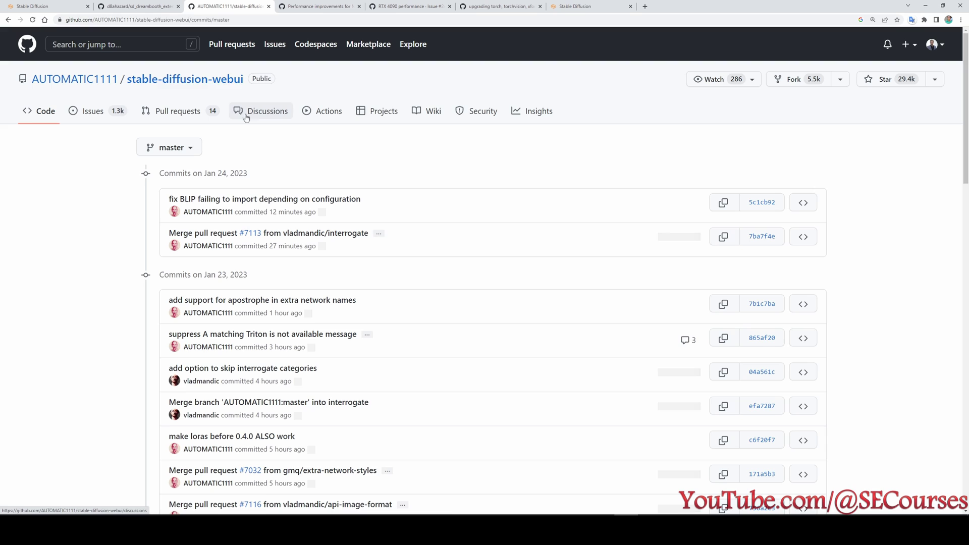
left_click(302, 201)
double_click(286, 20)
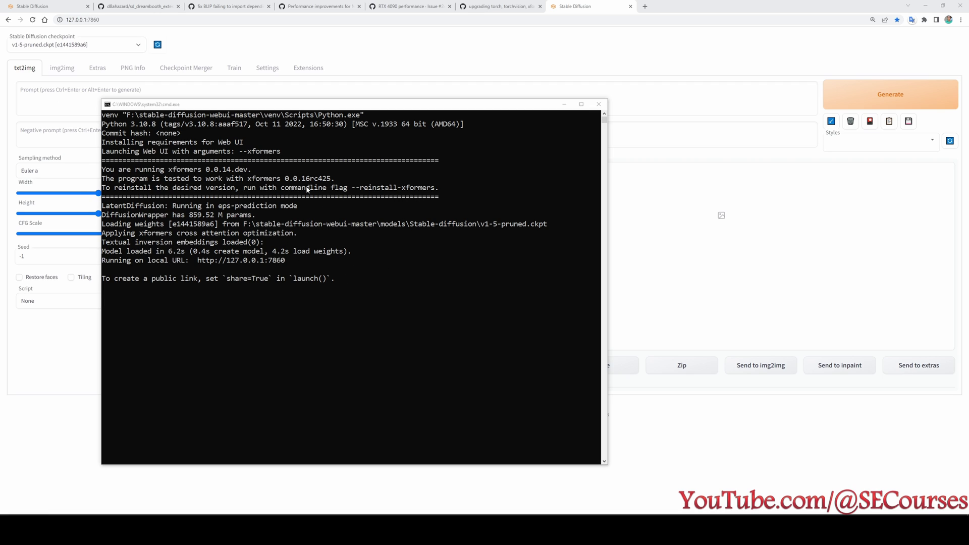
Load the Available extensions list, search for 'dream', and install Dreambooth.
left_click(305, 68)
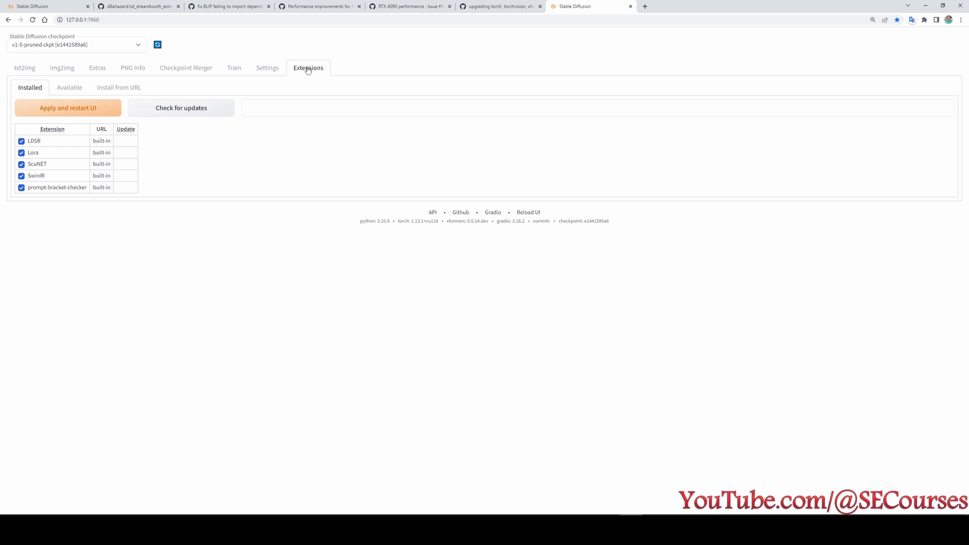
left_click(78, 89)
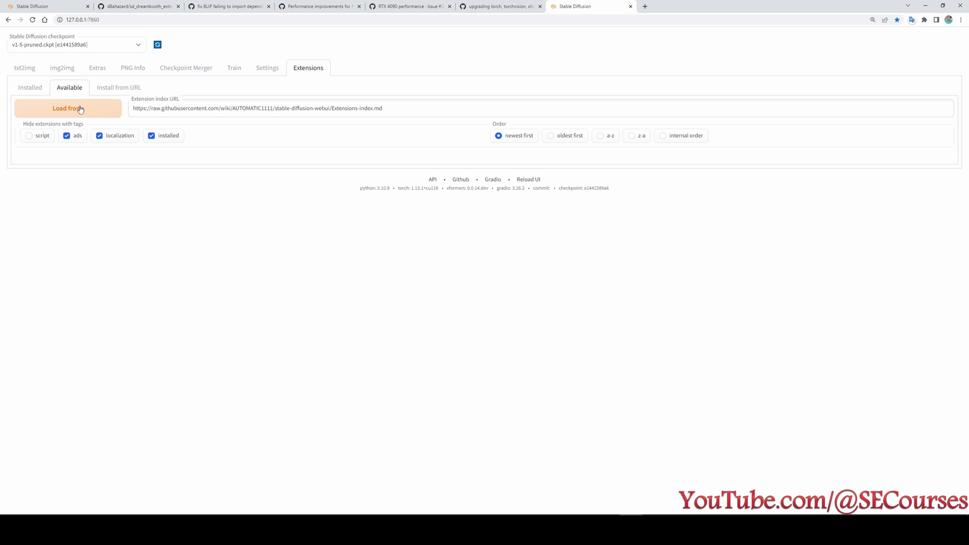
left_click(80, 109)
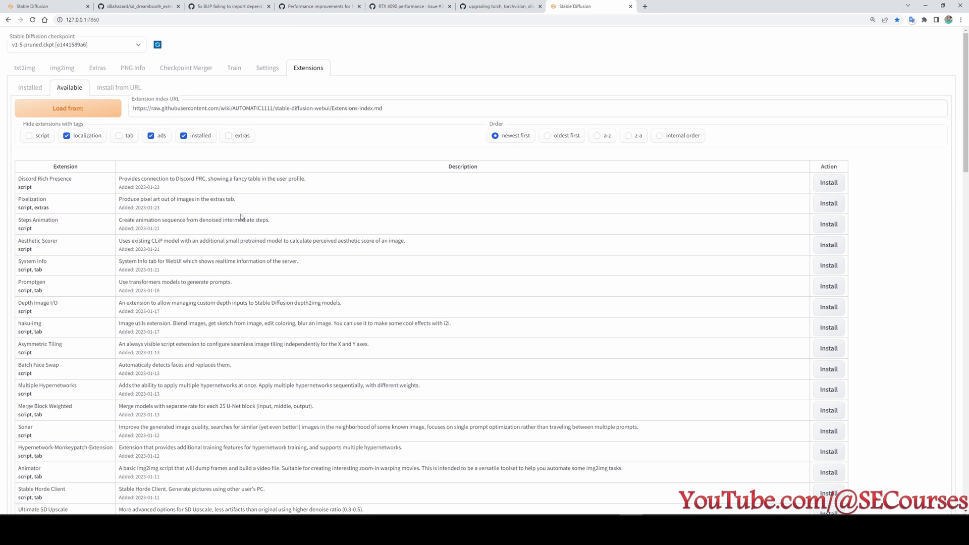
key("ctrl+f")
type("dream")
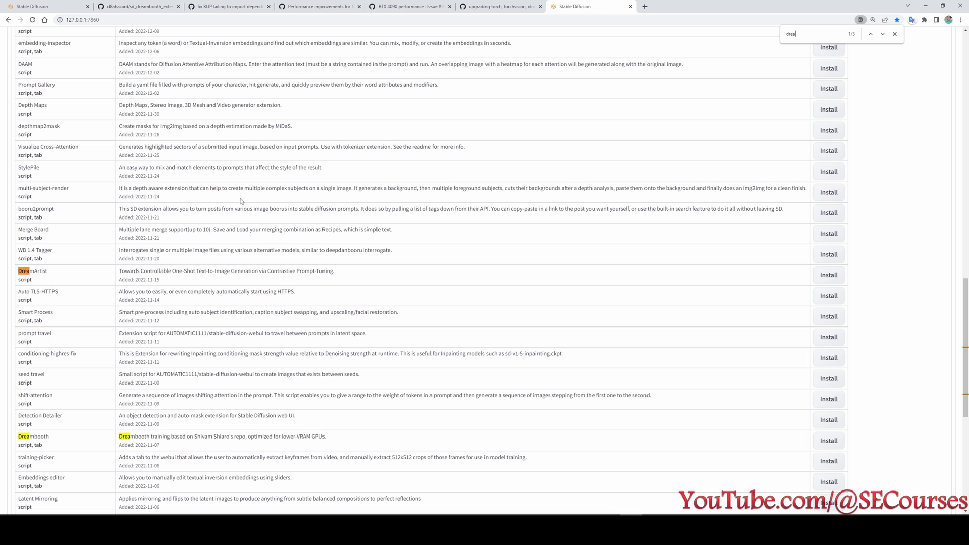
left_click(828, 441)
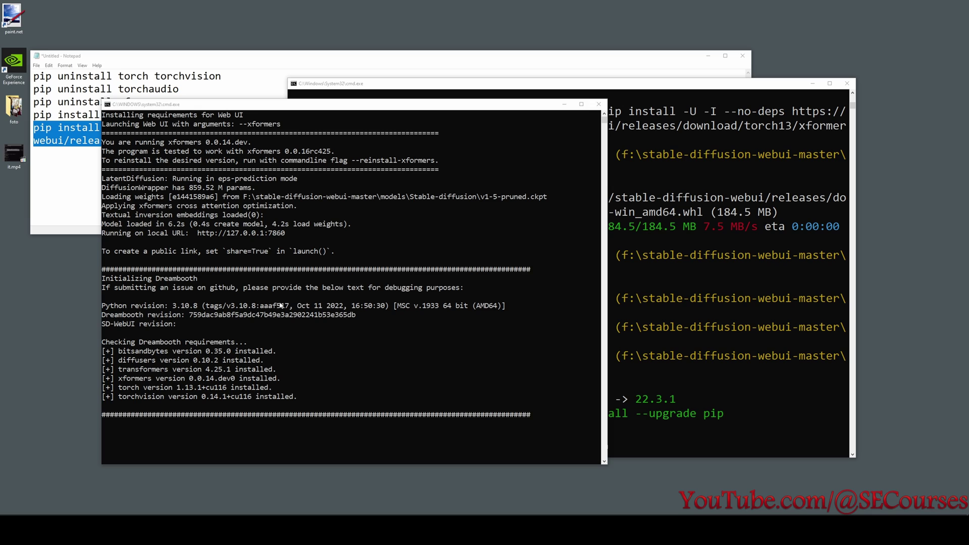
Check the Dreambooth requirements output in the web UI console, then close the console window.
left_click(309, 399)
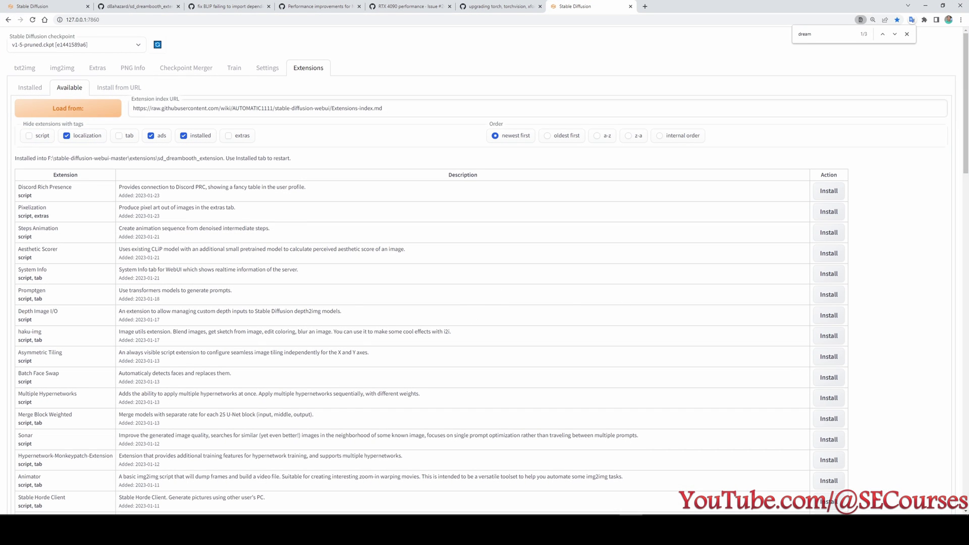
key("alt+Tab")
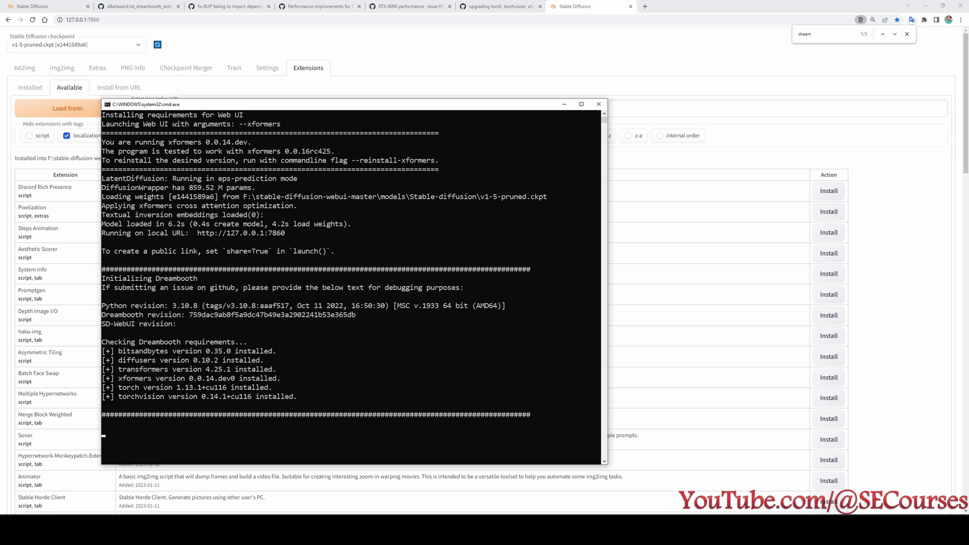
left_click(598, 104)
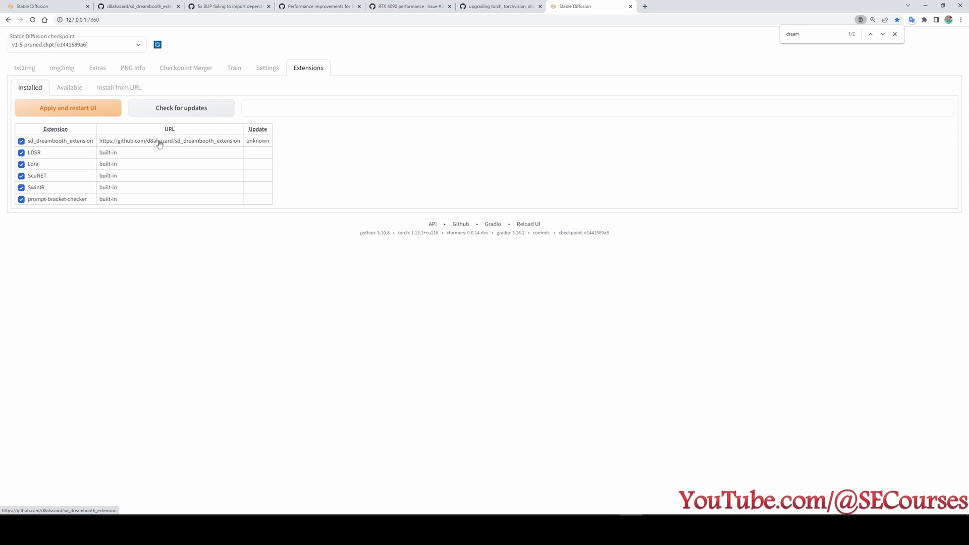
Open the sd_dreambooth_extension repository and switch between its main and dev branches, ending on dev.
left_click(157, 143)
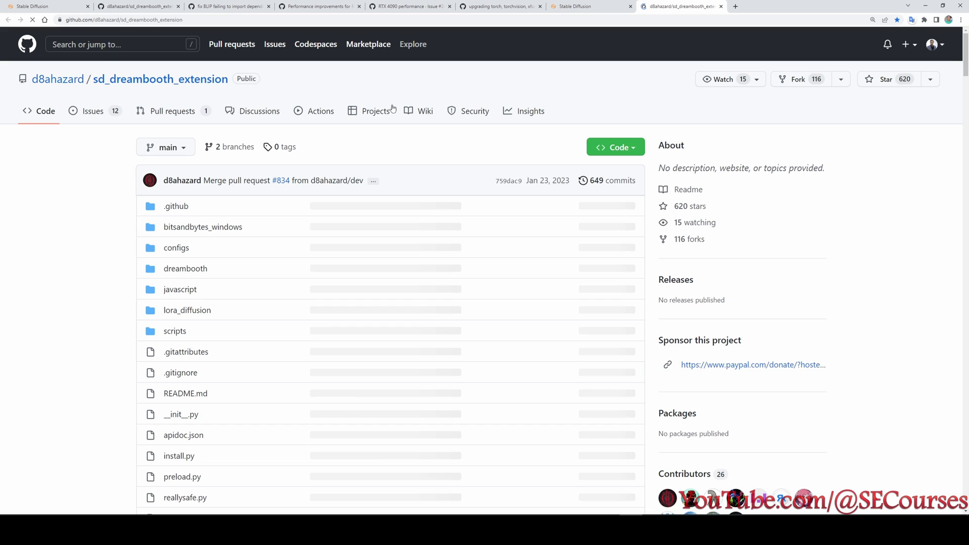
left_click(182, 151)
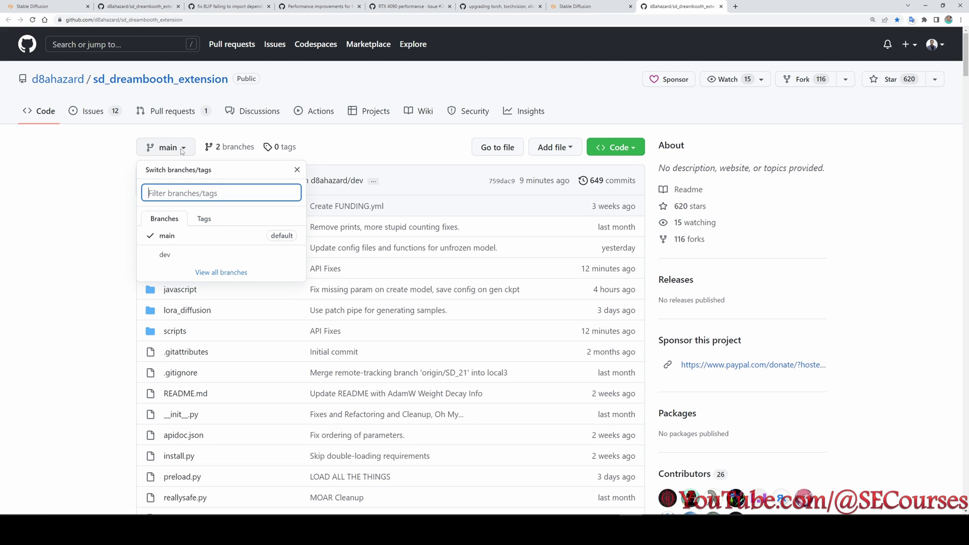
left_click(191, 259)
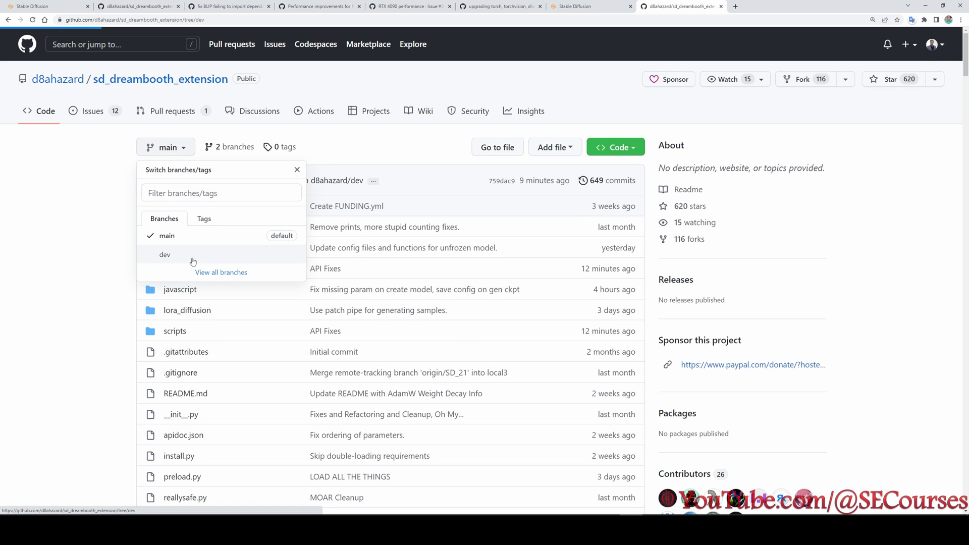
left_click(173, 147)
left_click(167, 236)
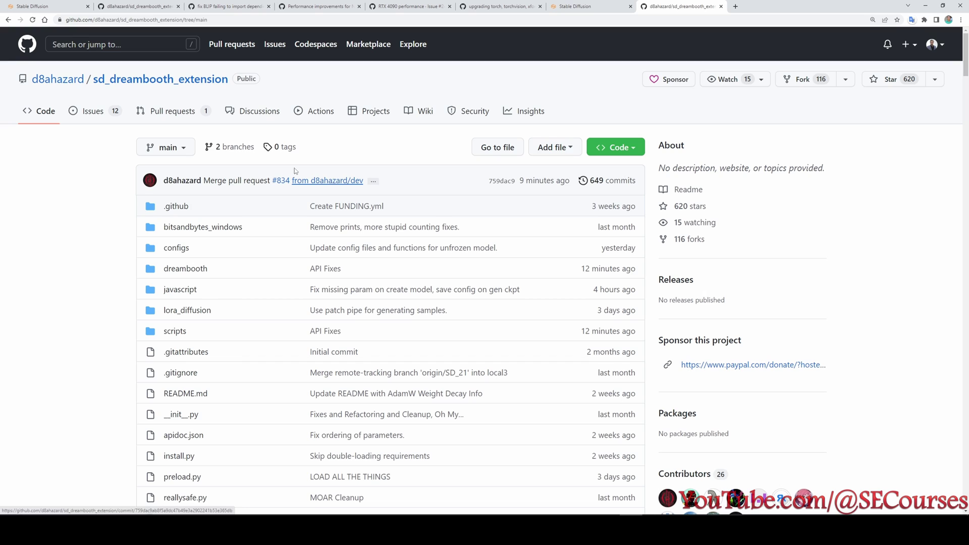
left_click(191, 146)
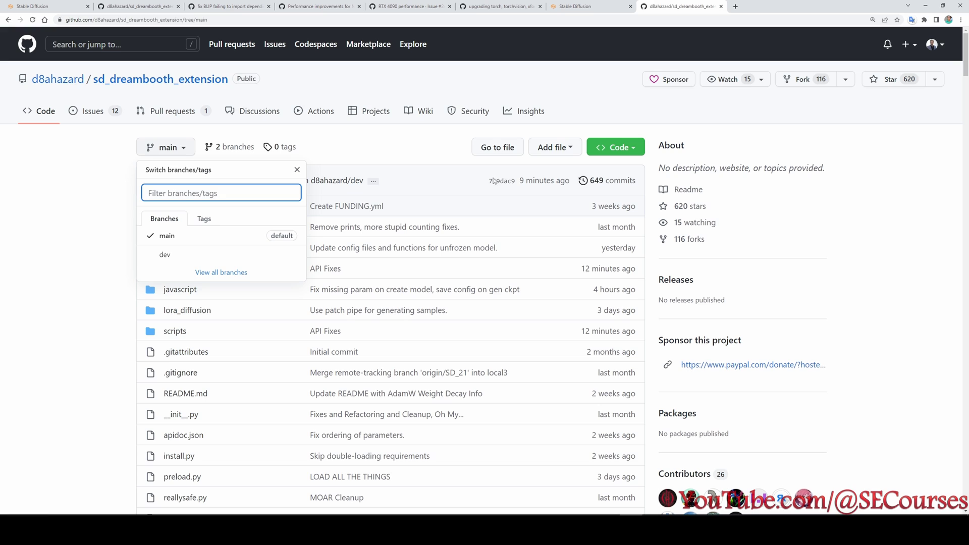
left_click(224, 260)
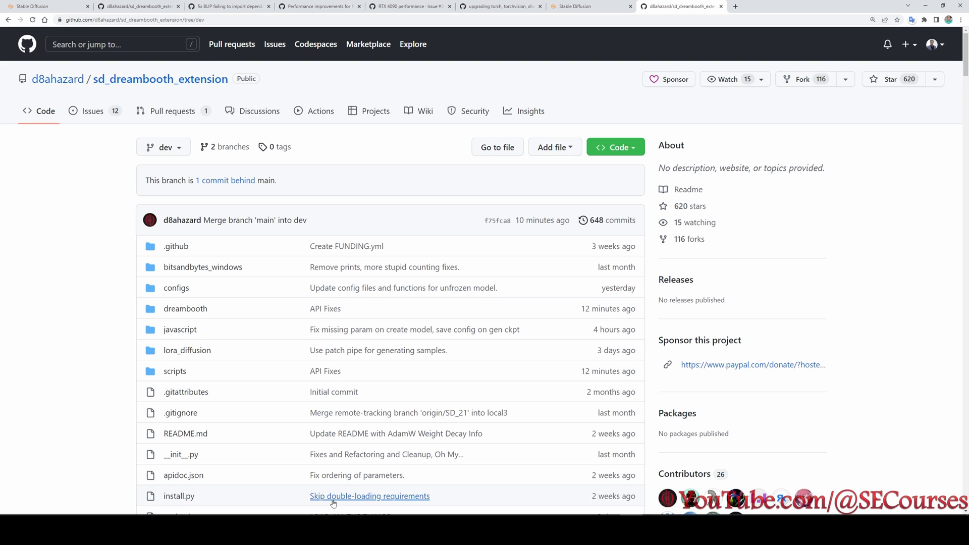
Go to extensions\sd_dreambooth_extension in File Explorer and launch cmd from its address bar.
left_click(318, 530)
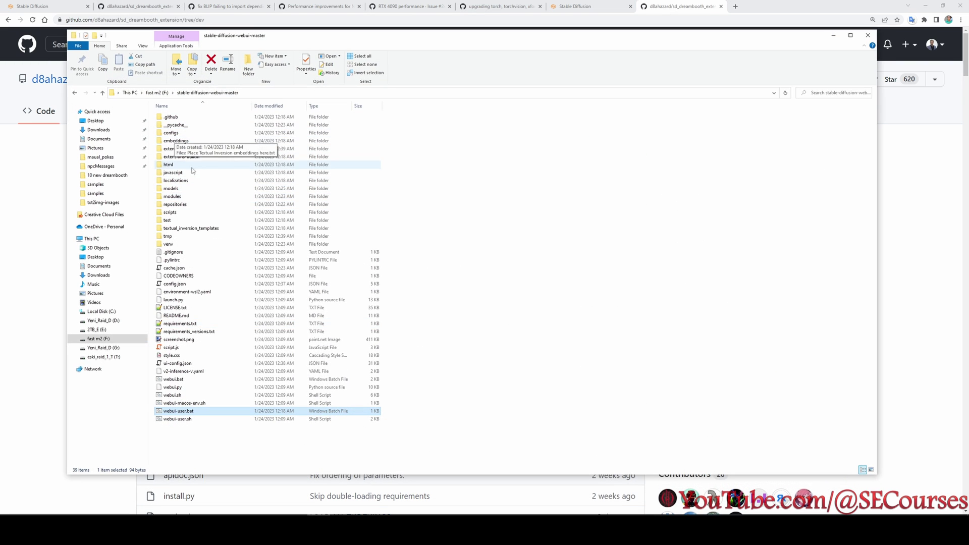
double_click(195, 148)
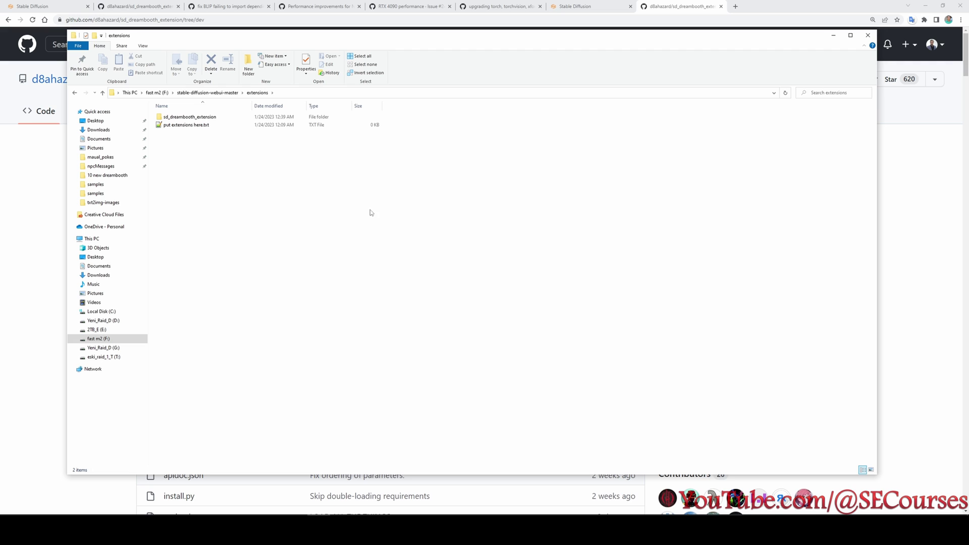
left_click(205, 119)
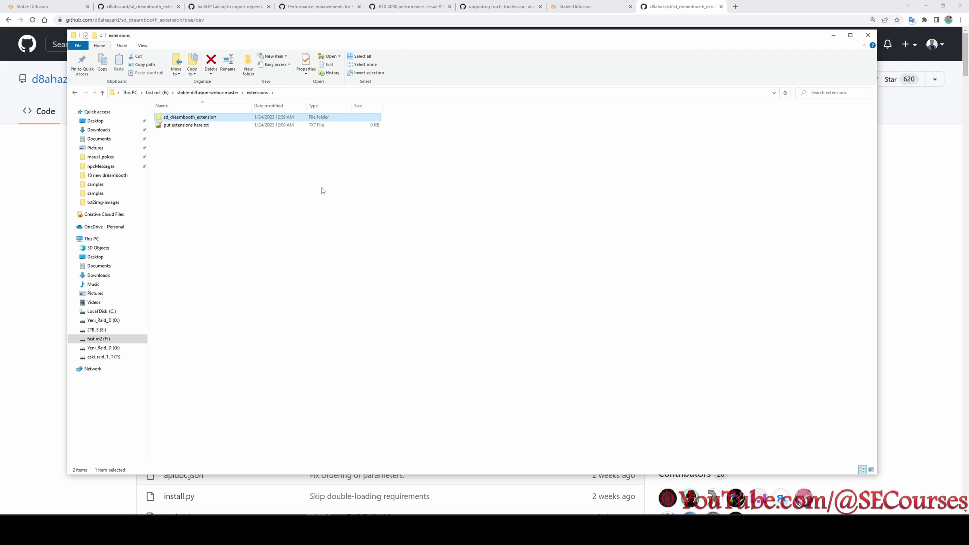
double_click(181, 116)
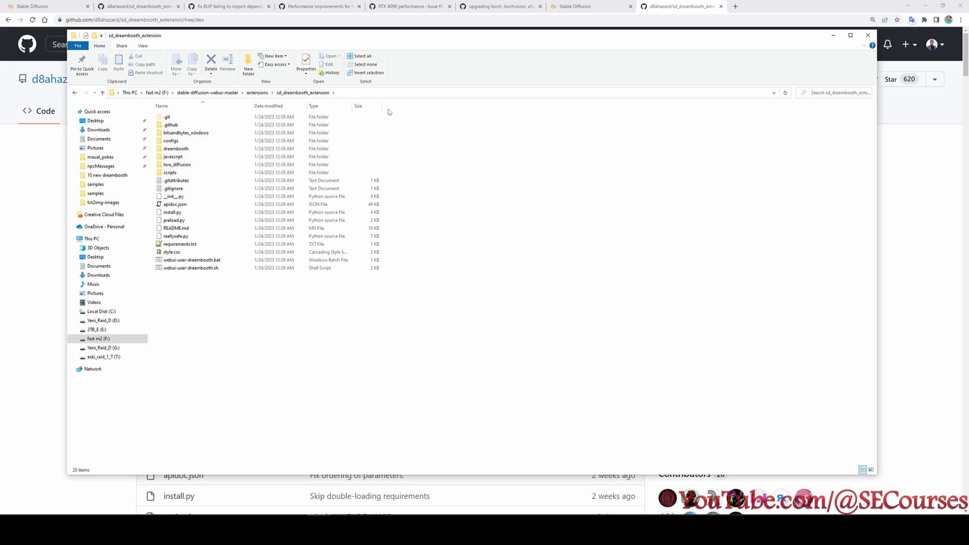
left_click(360, 94)
type("cm")
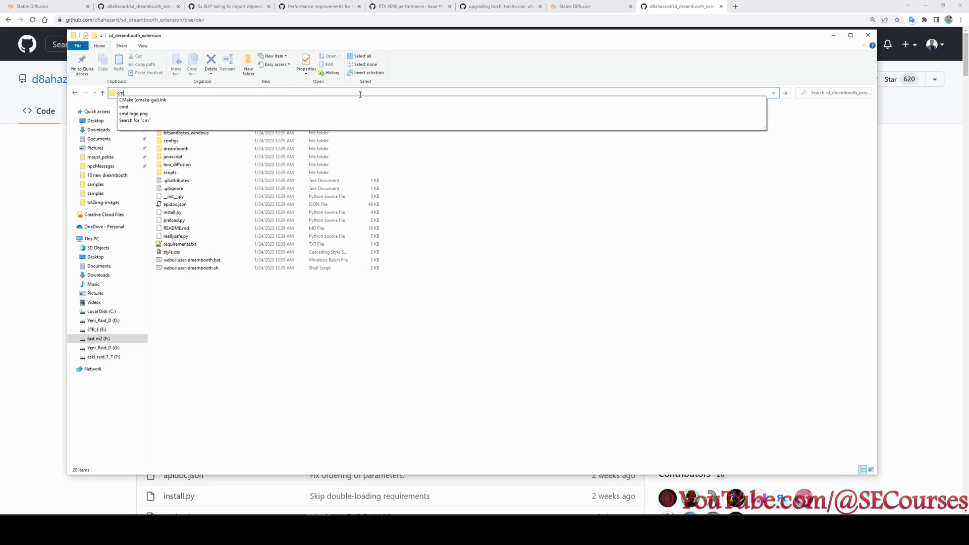
type("d")
key("Return")
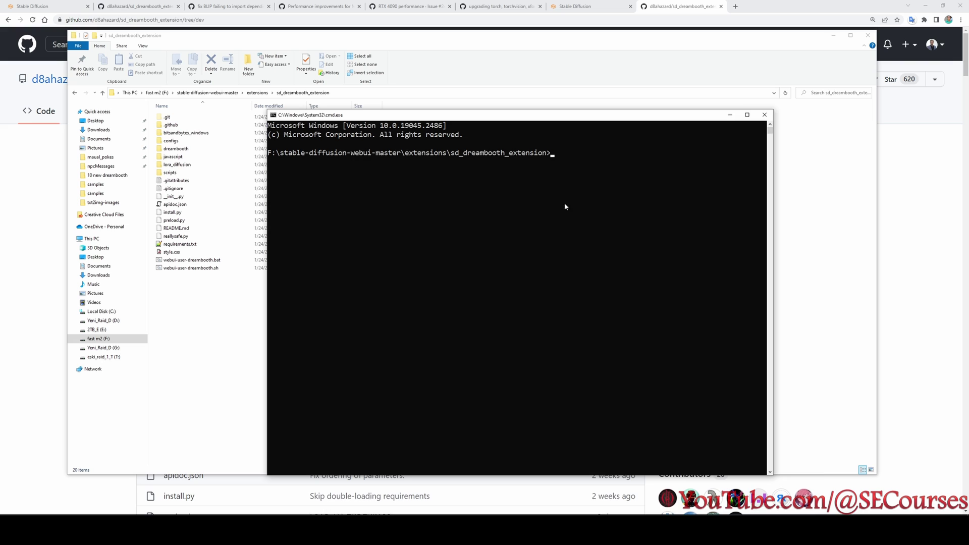
scroll(564, 206, "up", 2, "ctrl")
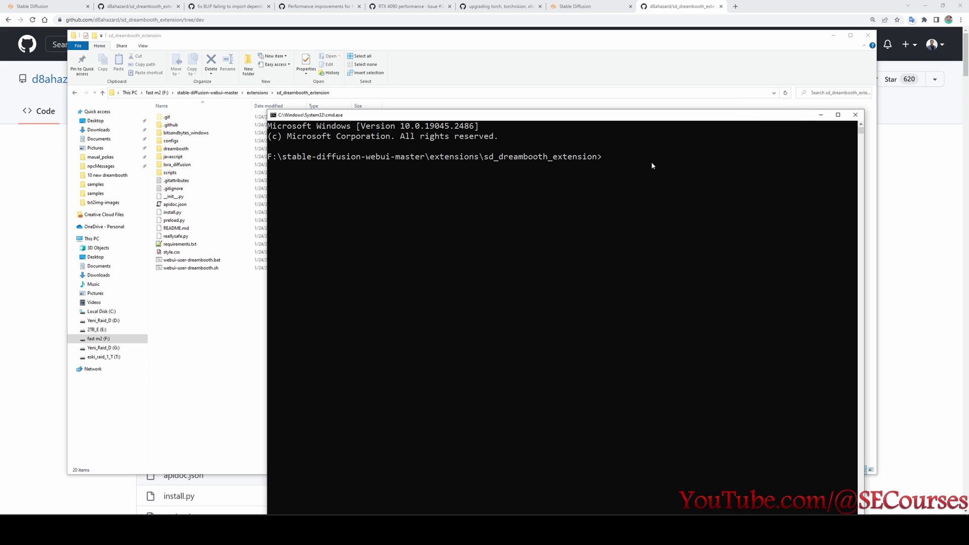
Search 'gitbash' in a new Chrome tab and open git-scm.com's Downloads page, then return to the prompt.
left_click(734, 7)
type("gitbah")
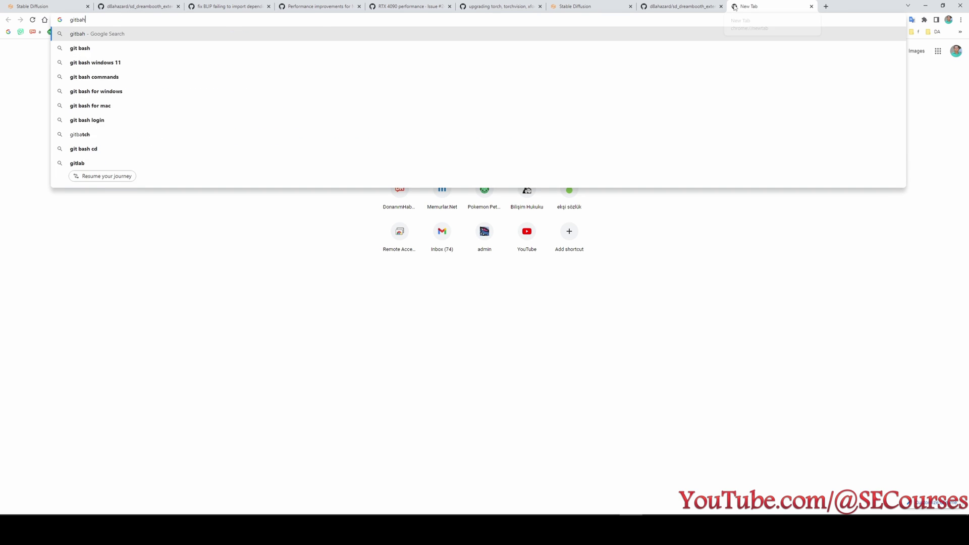
key("BackSpace")
type("sh")
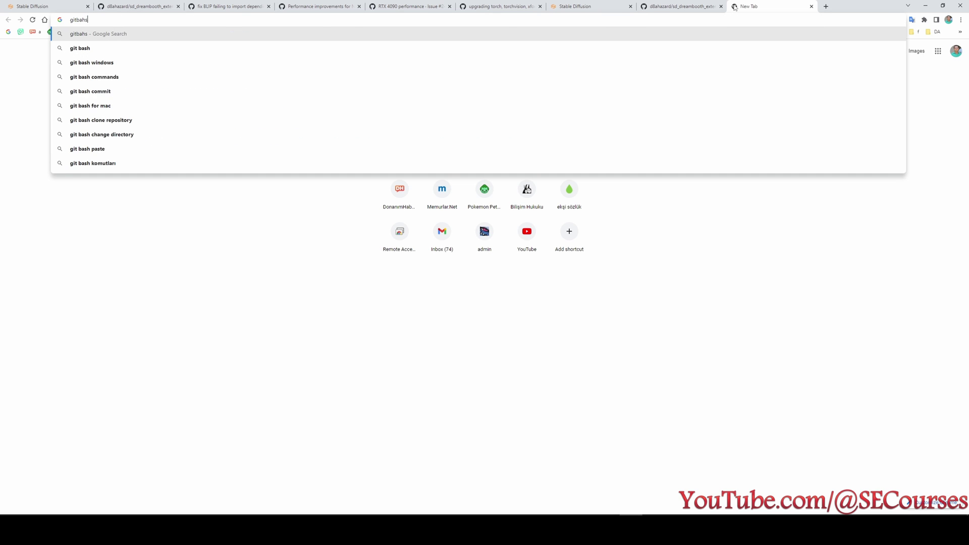
key("Return")
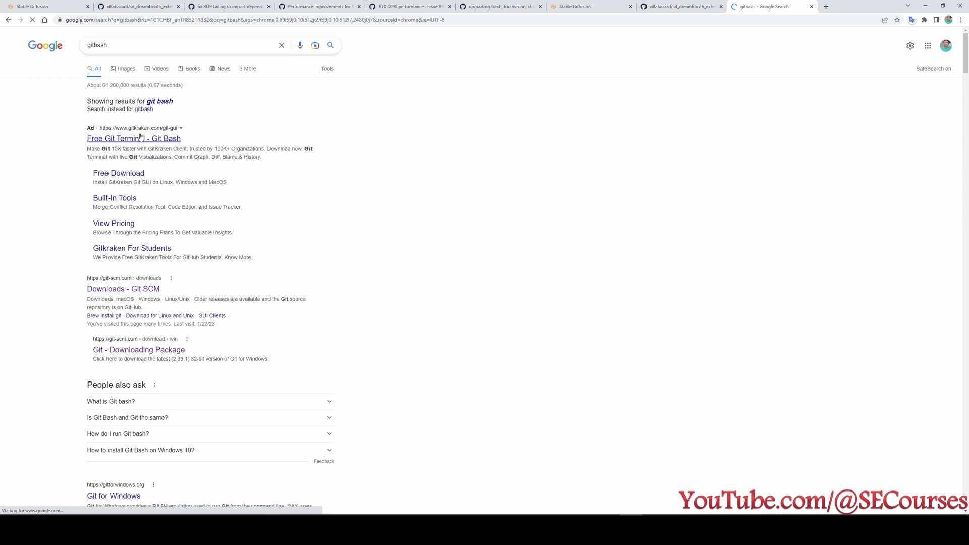
left_click(136, 293)
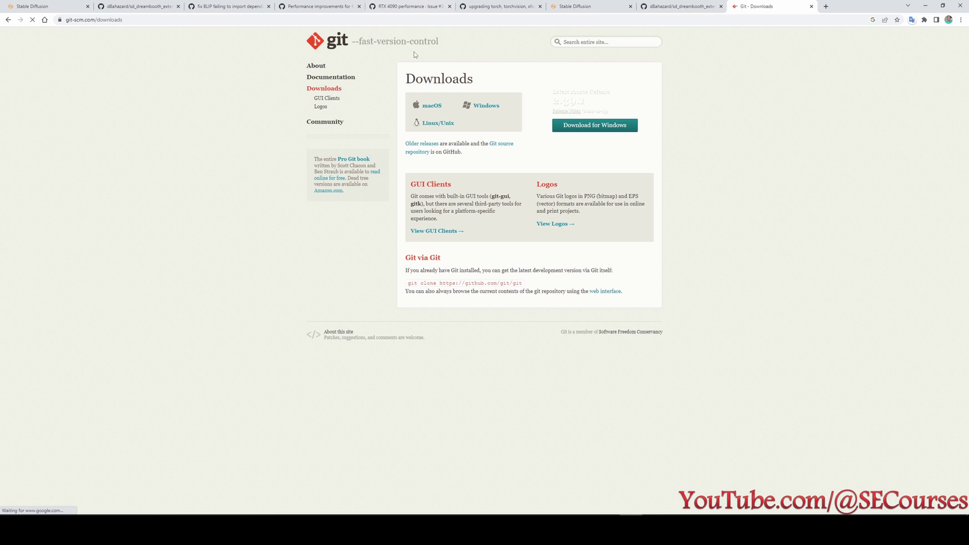
key("alt+Tab")
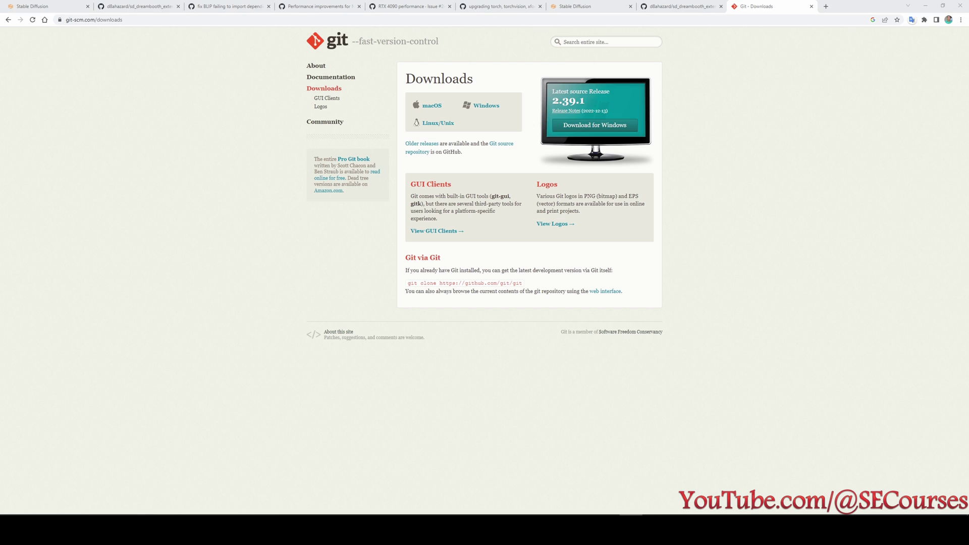
left_click_drag(655, 112, 459, 88)
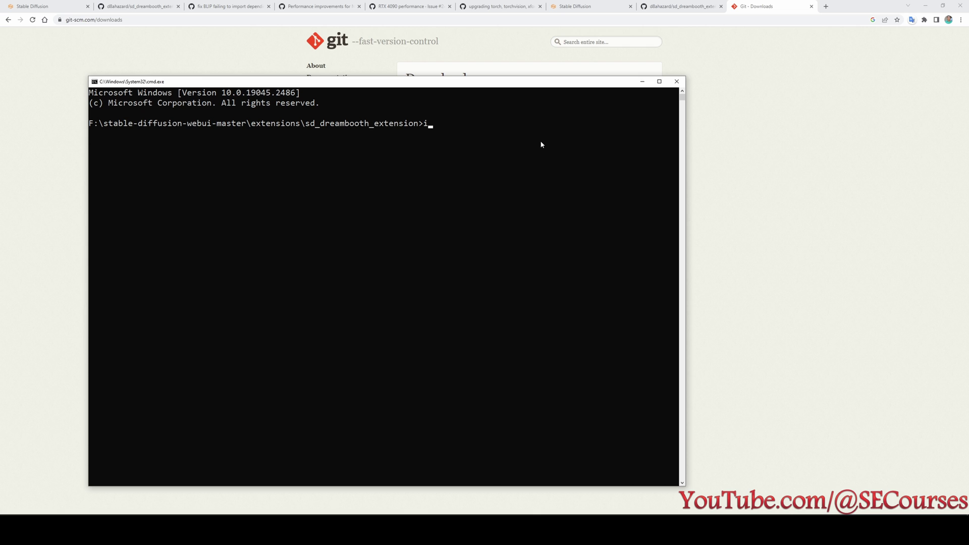
Run git pull origin dev and git checkout dev in the extension folder.
type("git pull origin dev")
key("Return")
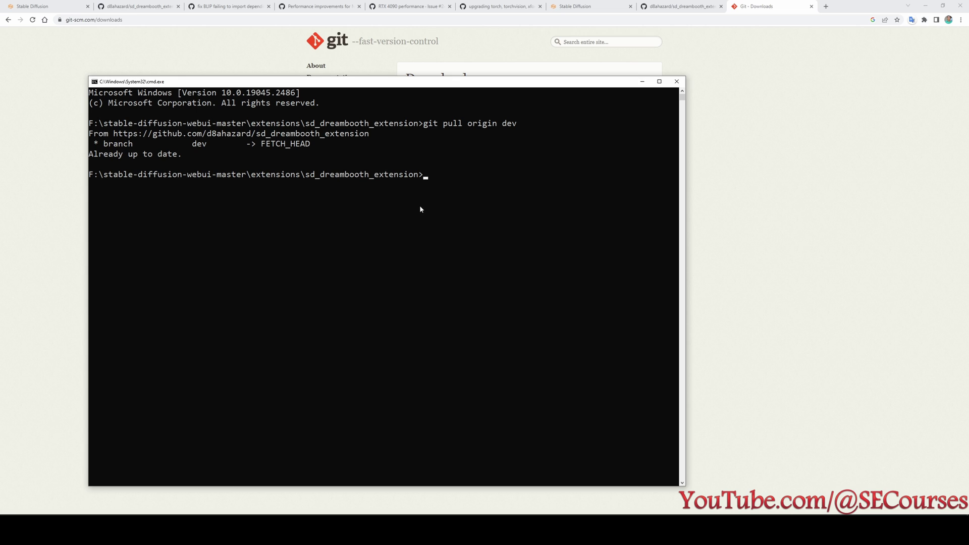
type("git checkout dev")
key("Return")
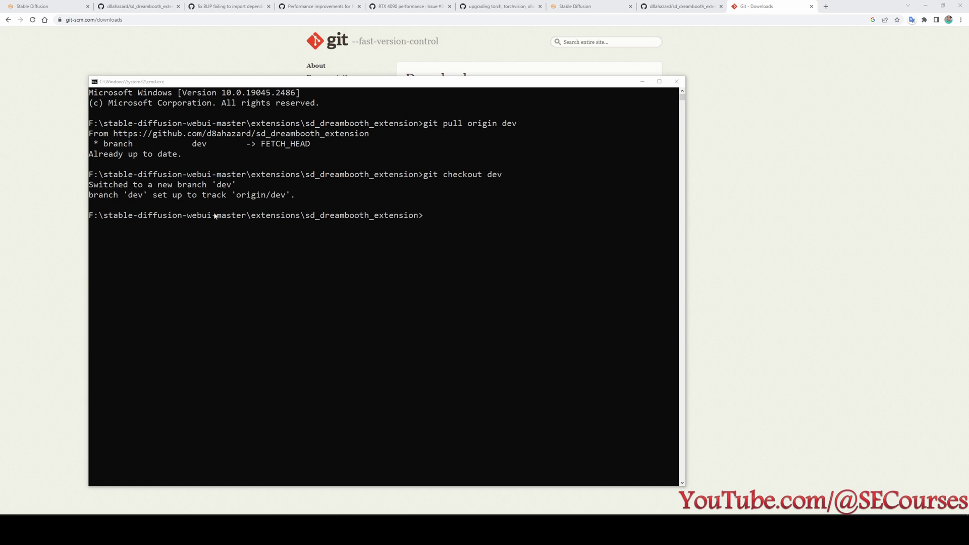
Stash local changes with git stash and rerun git checkout dev.
left_click(249, 195)
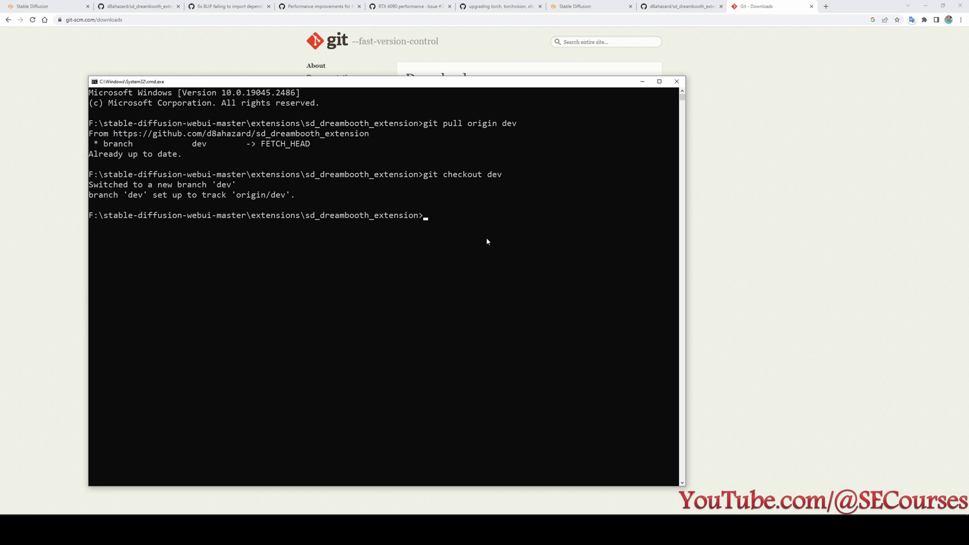
type("git stash")
key("Return")
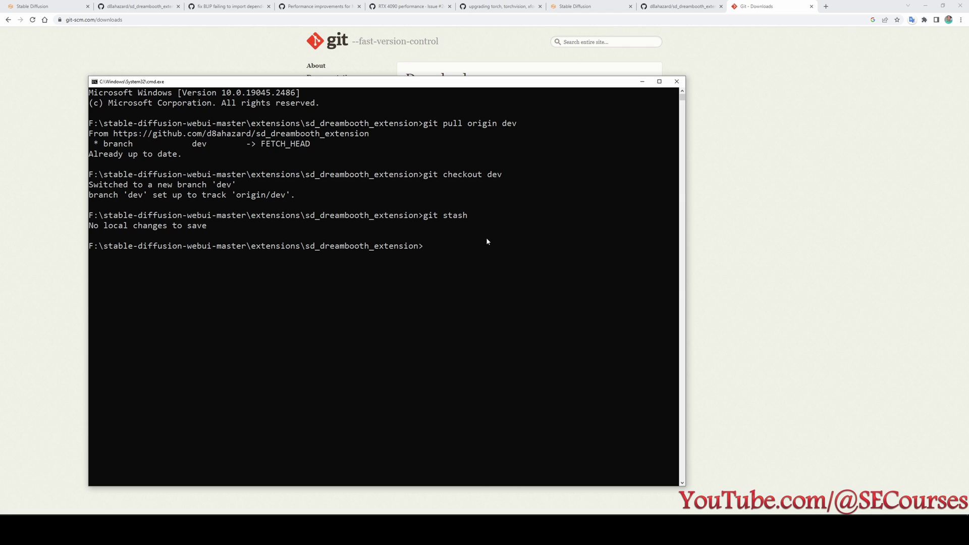
key("Up")
key("Up")
key("Return")
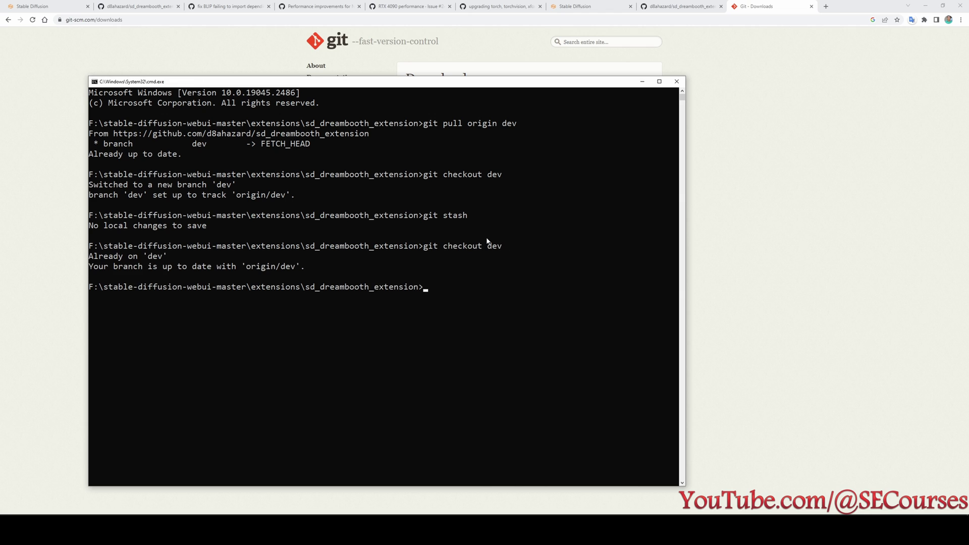
Check out the extension's main branch with git checkout main, then return to stable-diffusion-webui-master.
key("Up")
key("BackSpace")
key("BackSpace")
key("BackSpace")
type("main")
key("Return")
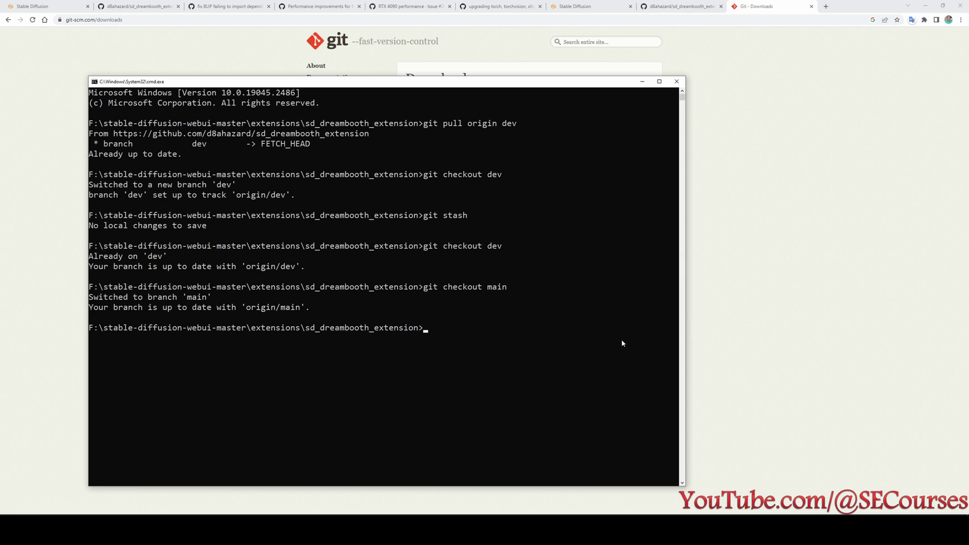
left_click_drag(215, 298, 92, 299)
left_click(548, 337)
key("alt+Tab")
key("alt+Tab")
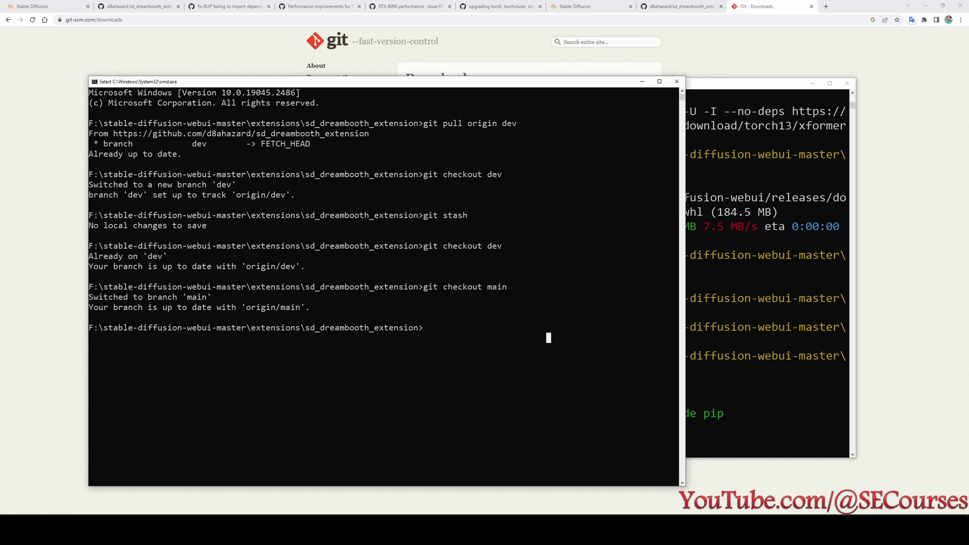
key("alt+Tab")
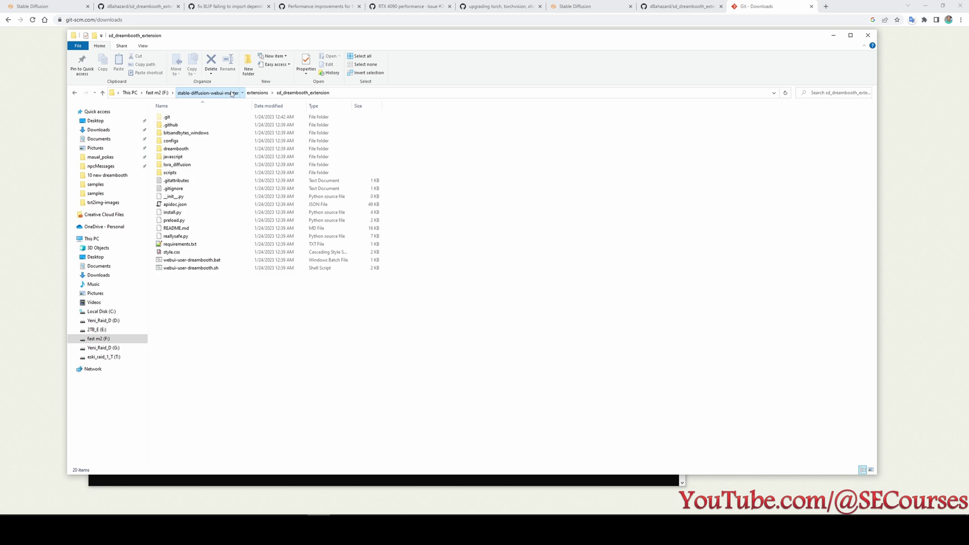
left_click(207, 92)
Relaunch the web UI with webui-user.bat and switch to its browser tab once loaded.
double_click(178, 410)
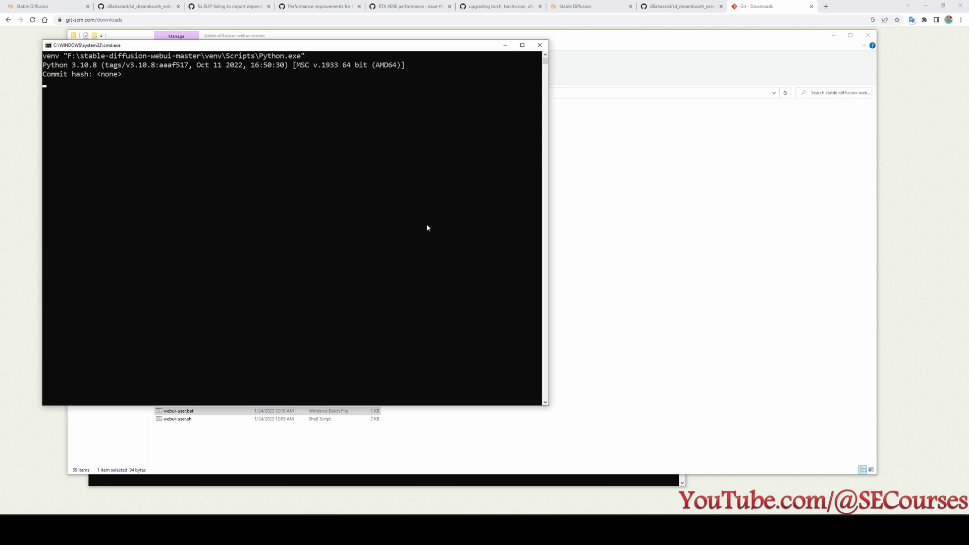
left_click_drag(313, 49, 479, 70)
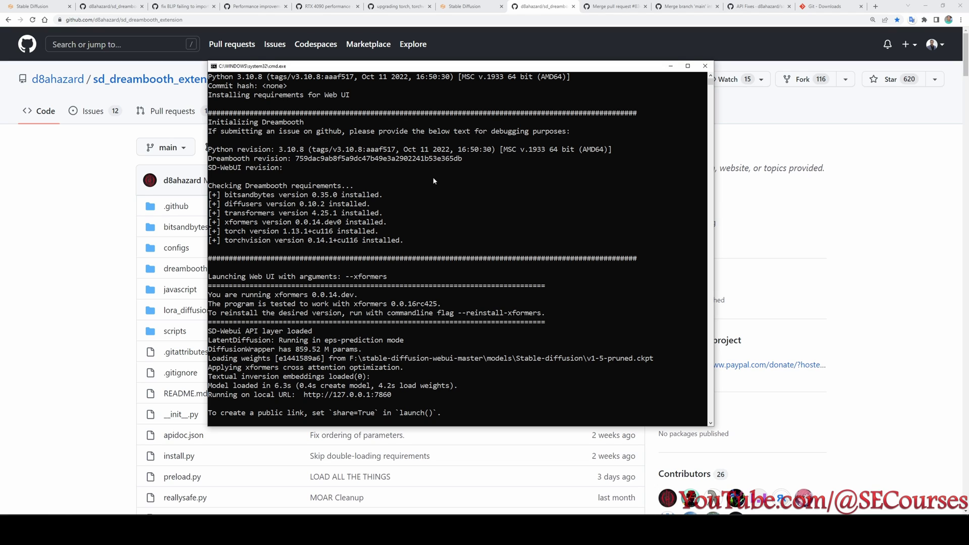
left_click(468, 6)
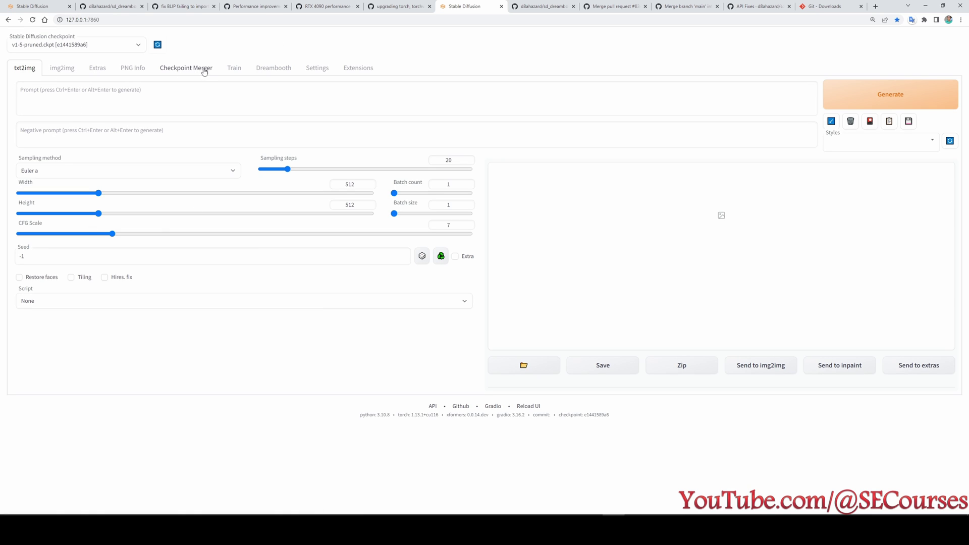
Enable Use LORA in Dreambooth settings, with training parameters calculated for 12GB VRAM.
left_click(232, 71)
left_click(271, 71)
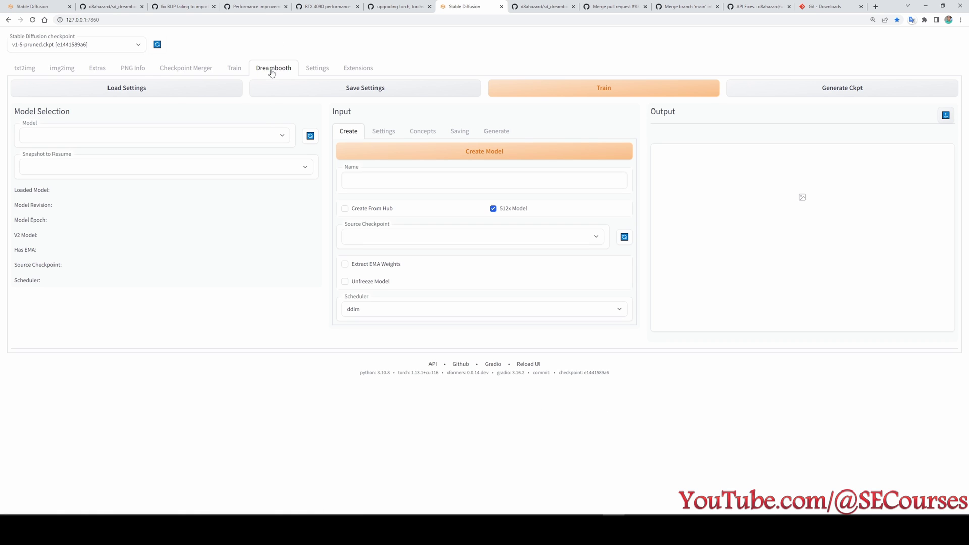
left_click(381, 130)
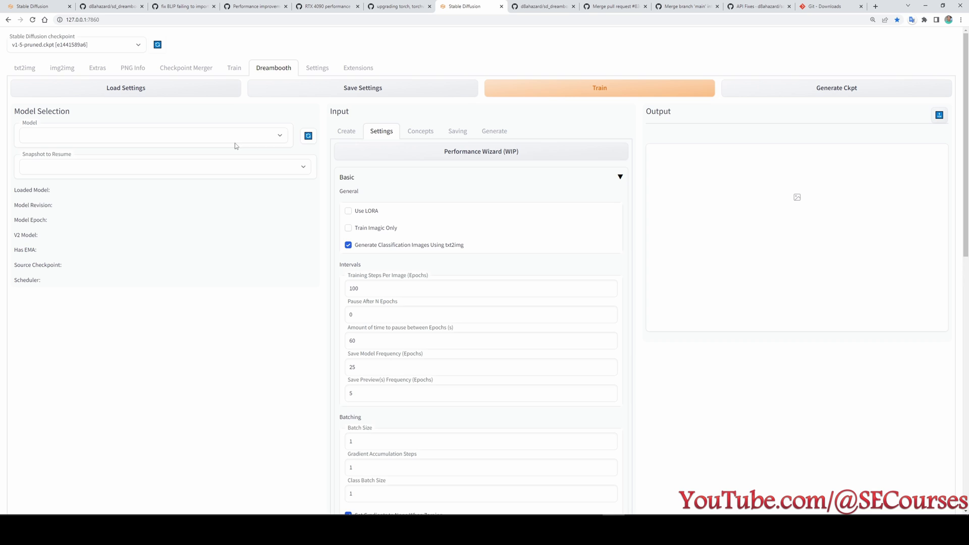
left_click(394, 154)
left_click(364, 211)
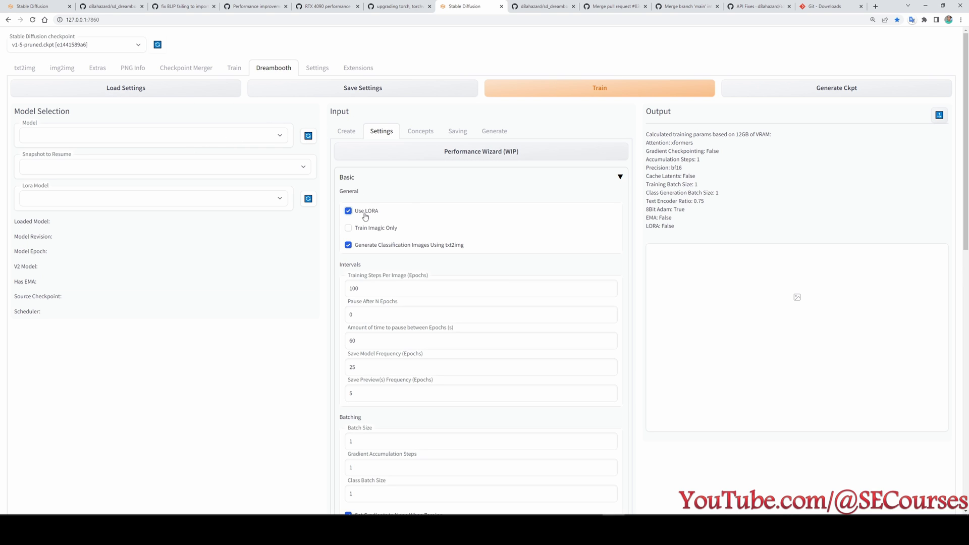
left_click(116, 197)
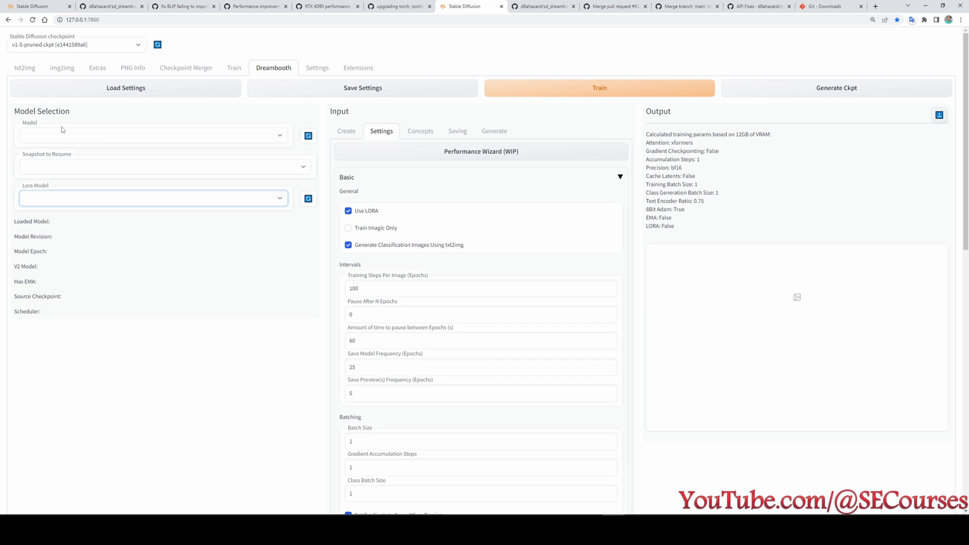
left_click(93, 134)
left_click(346, 132)
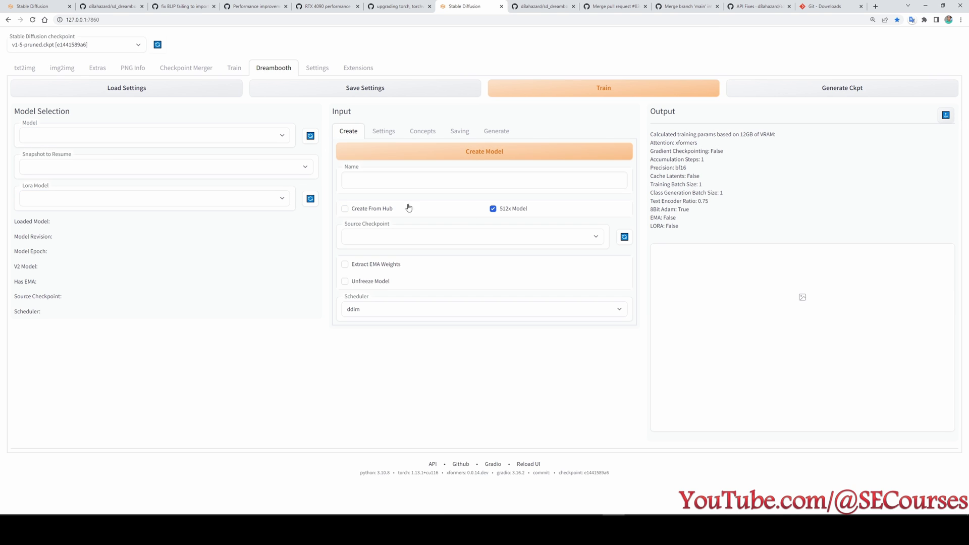
Create a Dreambooth model named test1 from v1-5-pruned.ckpt and wait for extraction to finish.
left_click(387, 180)
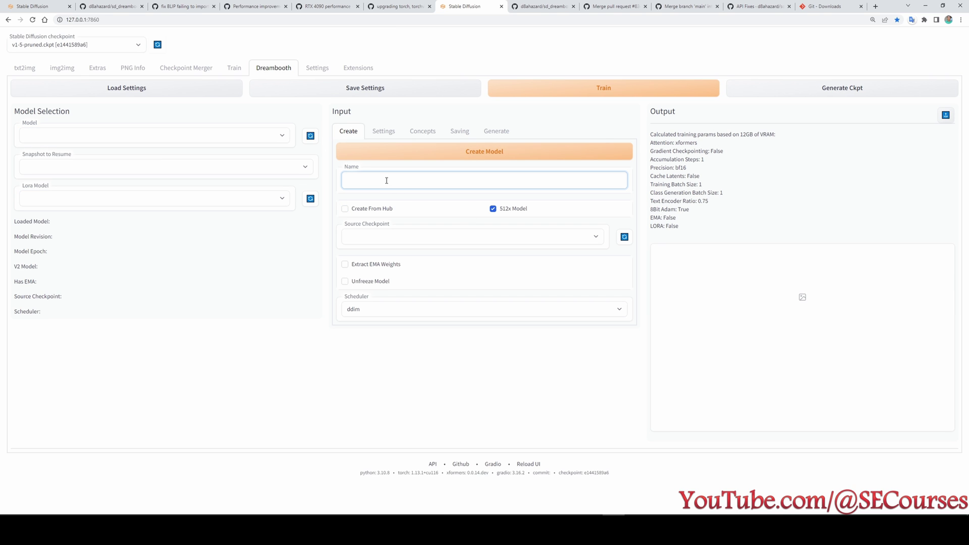
type("test1")
mouse_move(375, 288)
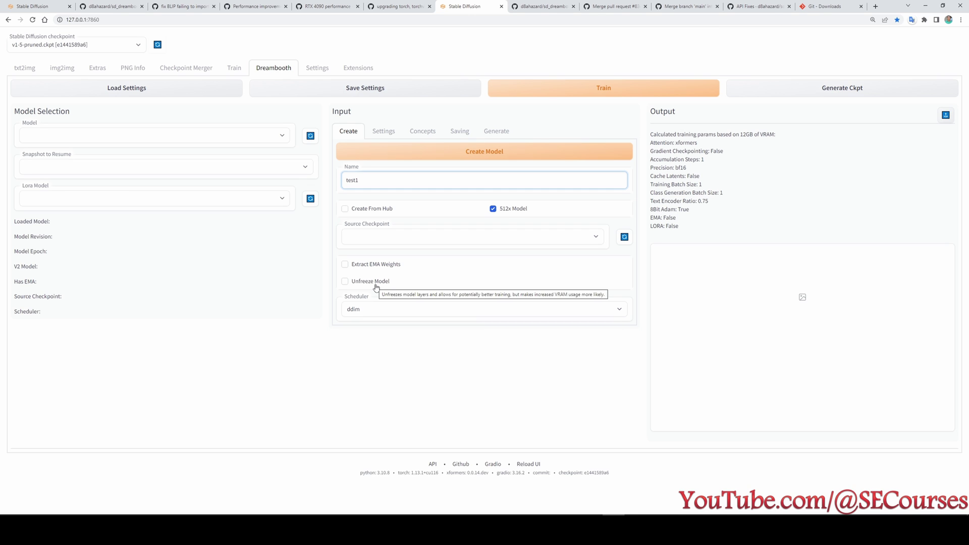
left_click(396, 236)
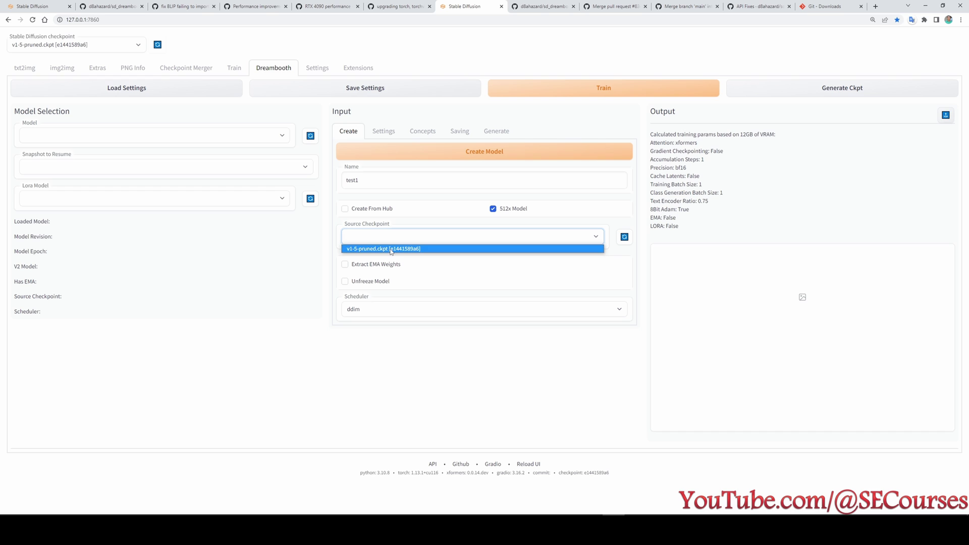
left_click(389, 250)
left_click(473, 155)
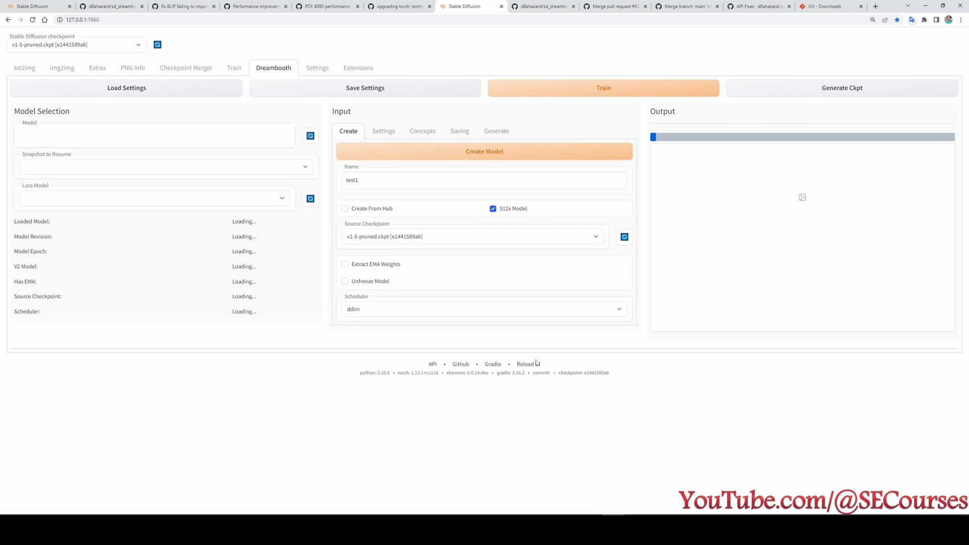
scroll(469, 288, "up", 3)
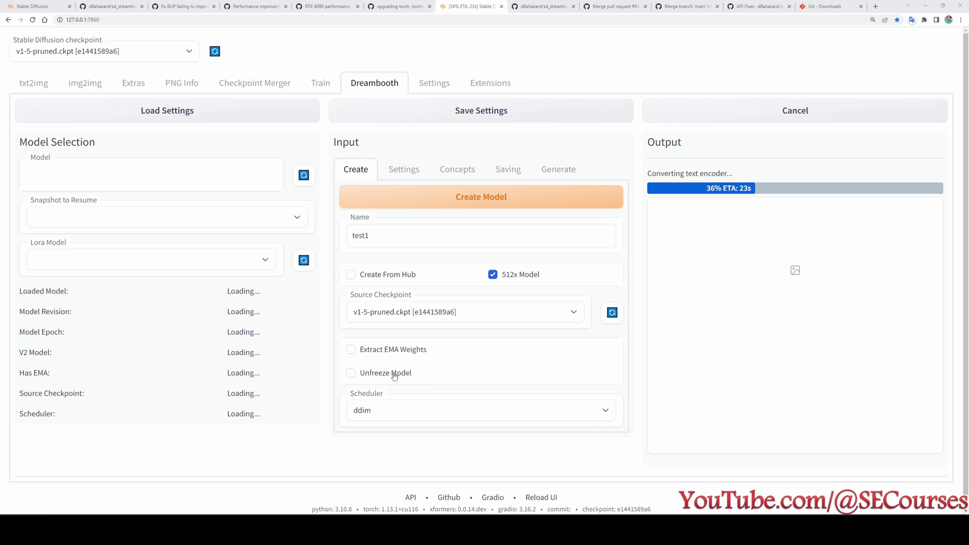
mouse_move(394, 376)
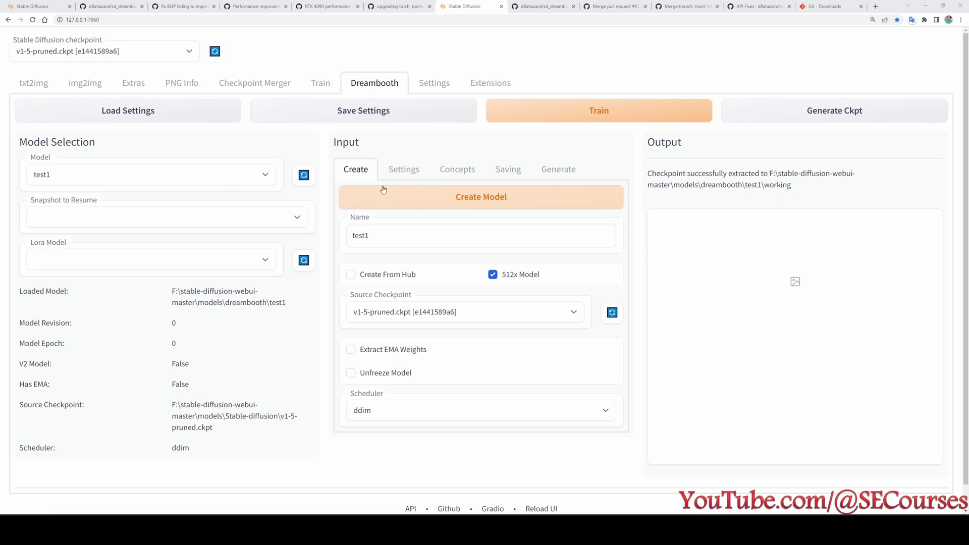
Check the model and LoRA model dropdowns, refreshing the still-empty LoRA model list.
left_click(70, 173)
left_click(70, 173)
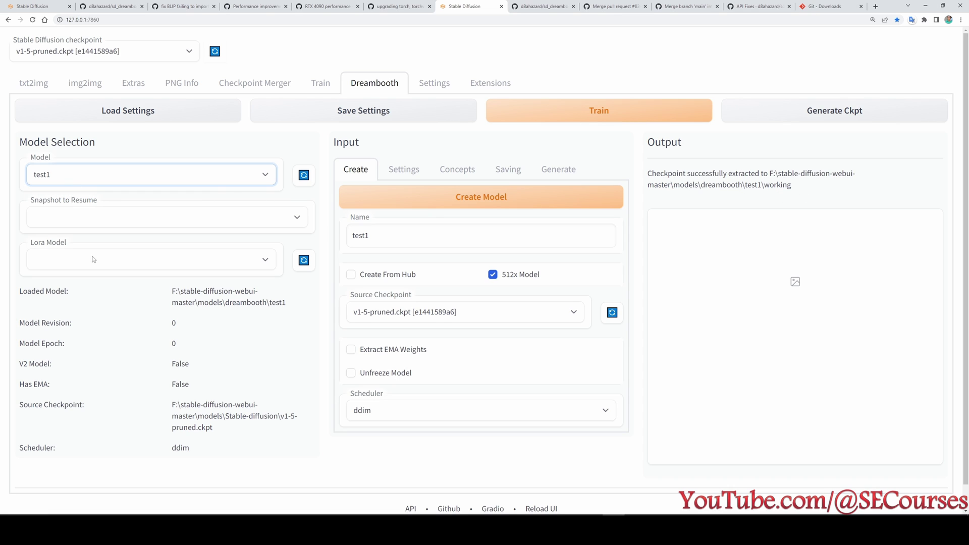
left_click(93, 259)
left_click(305, 266)
left_click(209, 261)
left_click(209, 216)
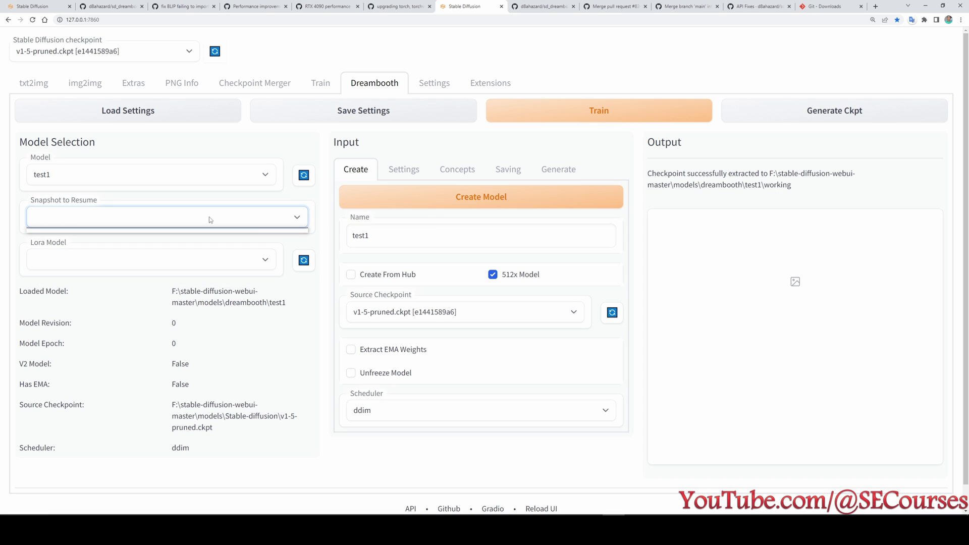
left_click(392, 172)
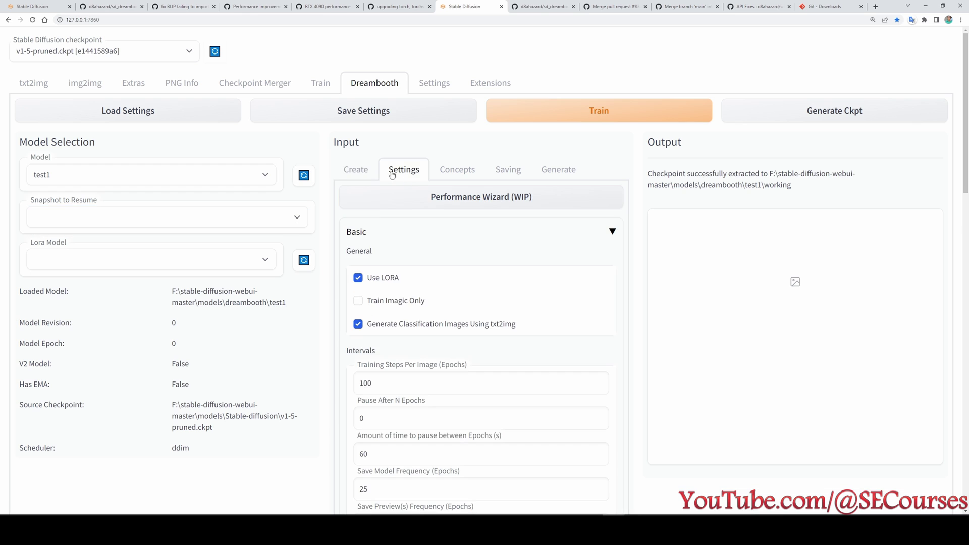
left_click(180, 260)
left_click(194, 259)
scroll(429, 247, "down", 3)
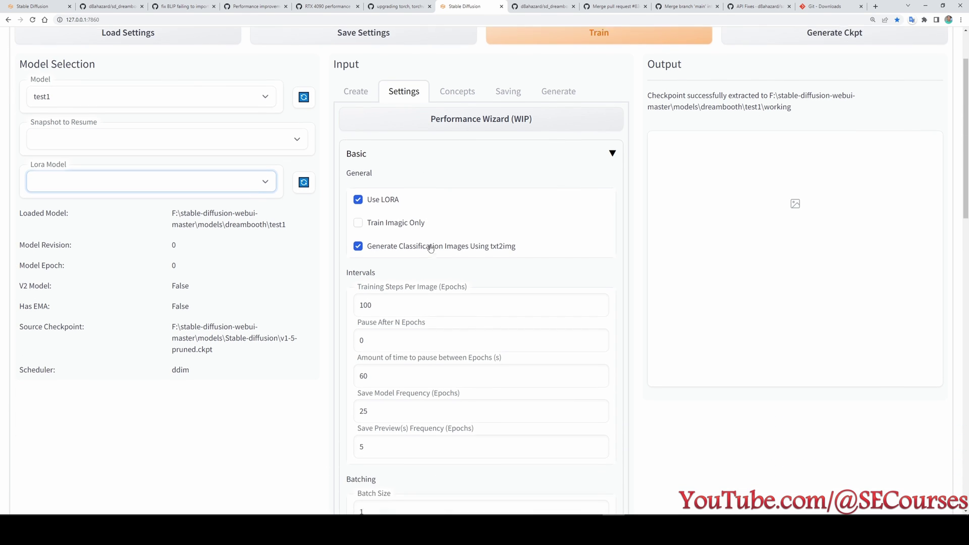
scroll(393, 181, "up", 1)
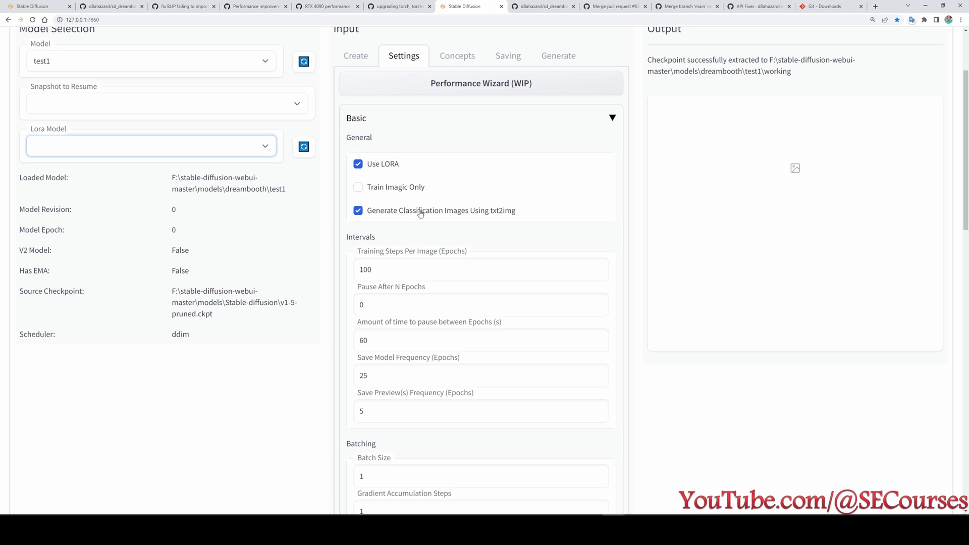
mouse_move(421, 213)
scroll(399, 216, "down", 2)
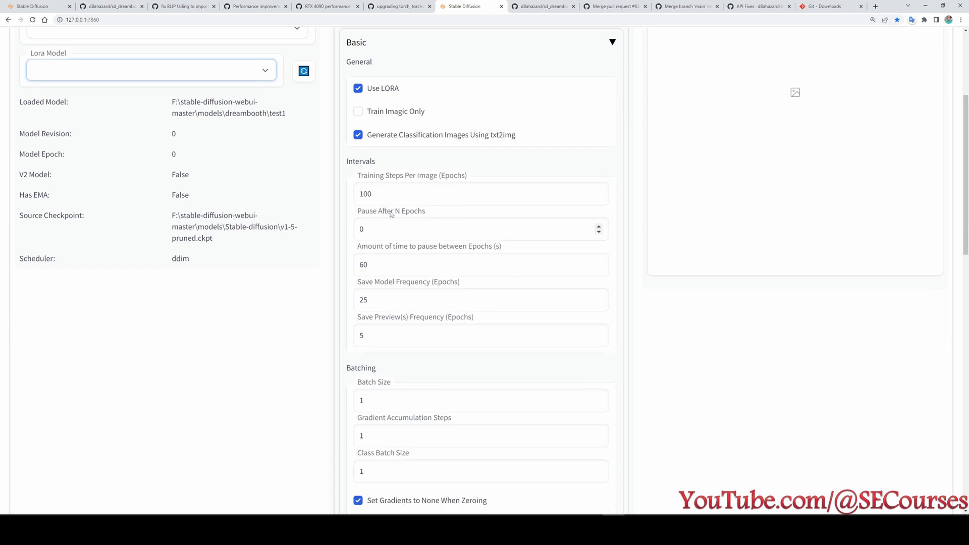
Set training steps per image to 500, pause between epochs to 0, and save frequency to 5.
double_click(365, 193)
type("500")
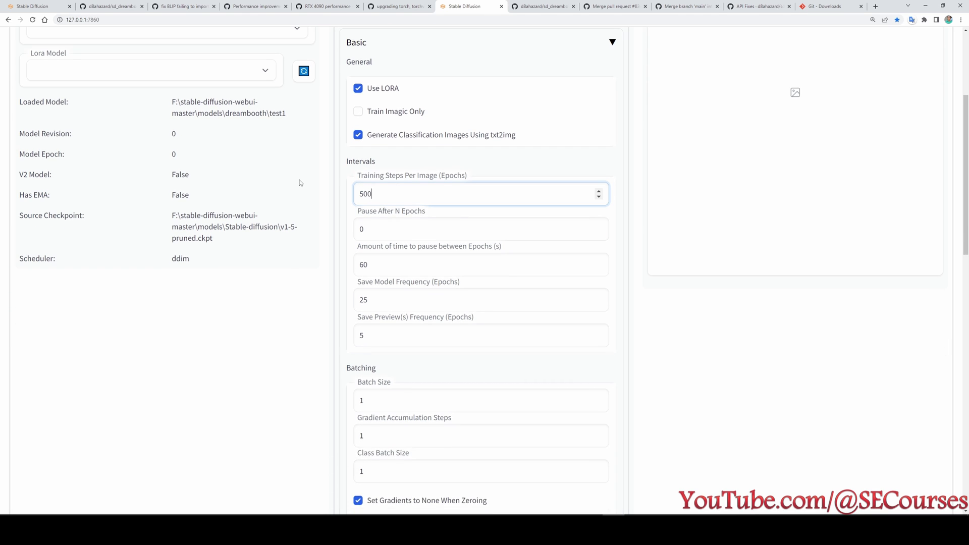
key("Tab")
key("Tab")
scroll(308, 184, "down", 2)
type("0")
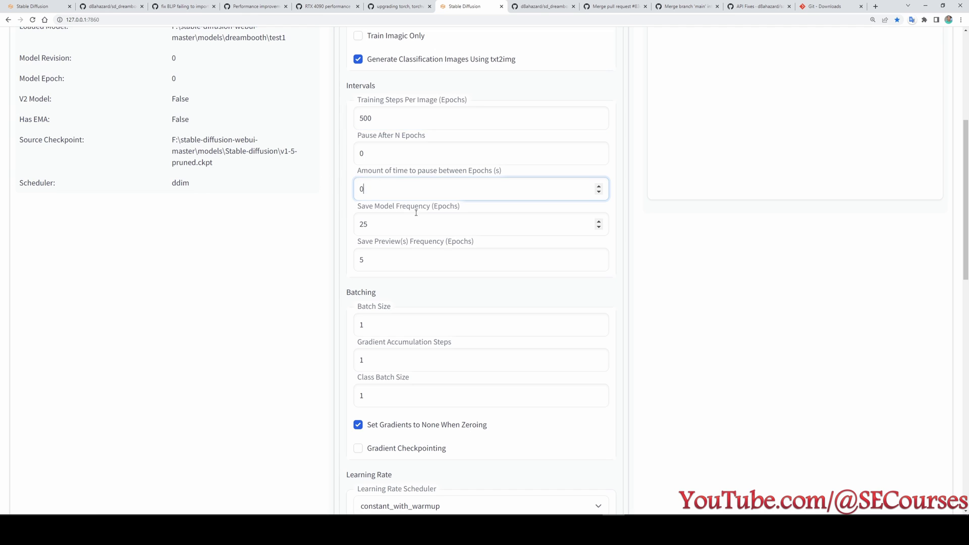
key("Tab")
type("5")
scroll(348, 246, "down", 1)
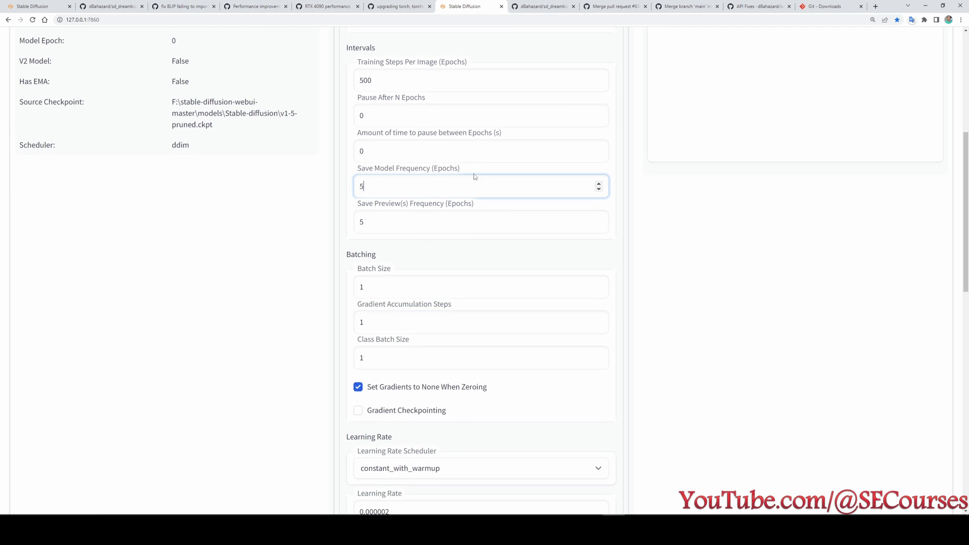
scroll(354, 172, "down", 2)
scroll(313, 243, "down", 3)
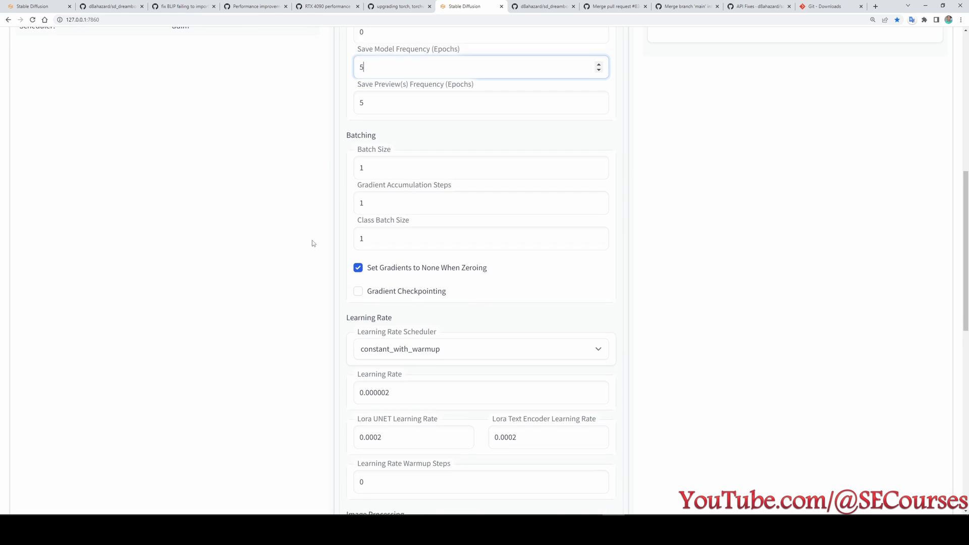
scroll(323, 257, "down", 3)
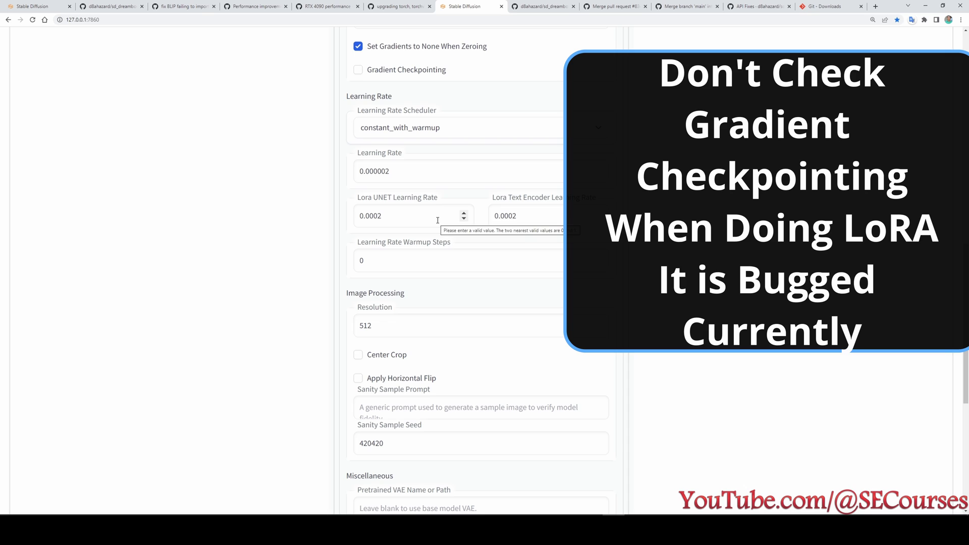
Set the sanity sample prompt to 'photo of ohwx man by' followed by an illustrator's name.
scroll(437, 220, "down", 4)
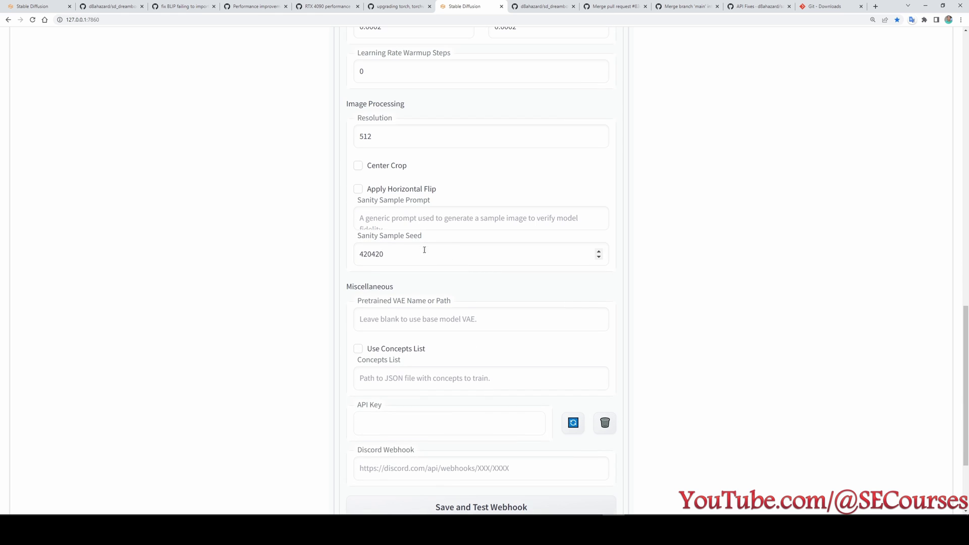
left_click(417, 223)
type("photo ")
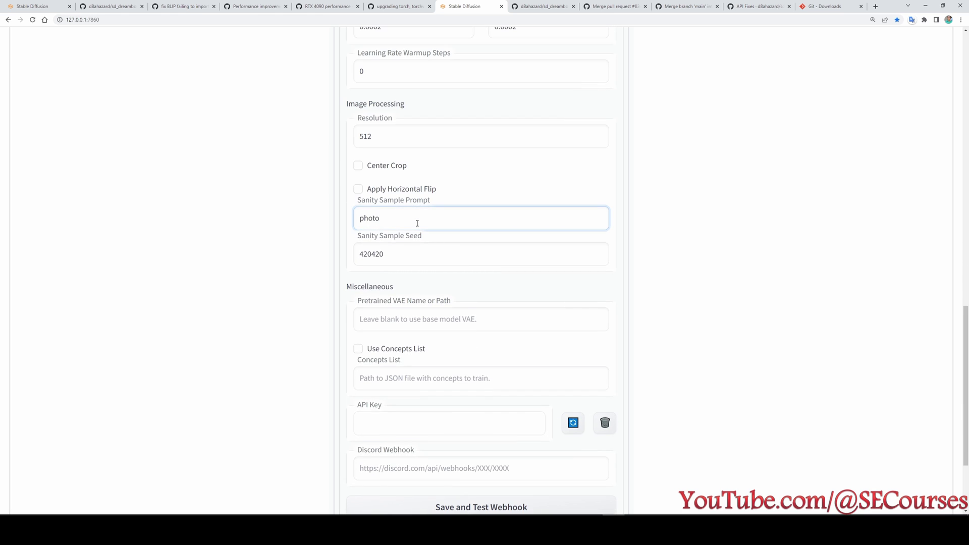
type("of ohwx man by tomer hanuka")
scroll(497, 221, "down", 1)
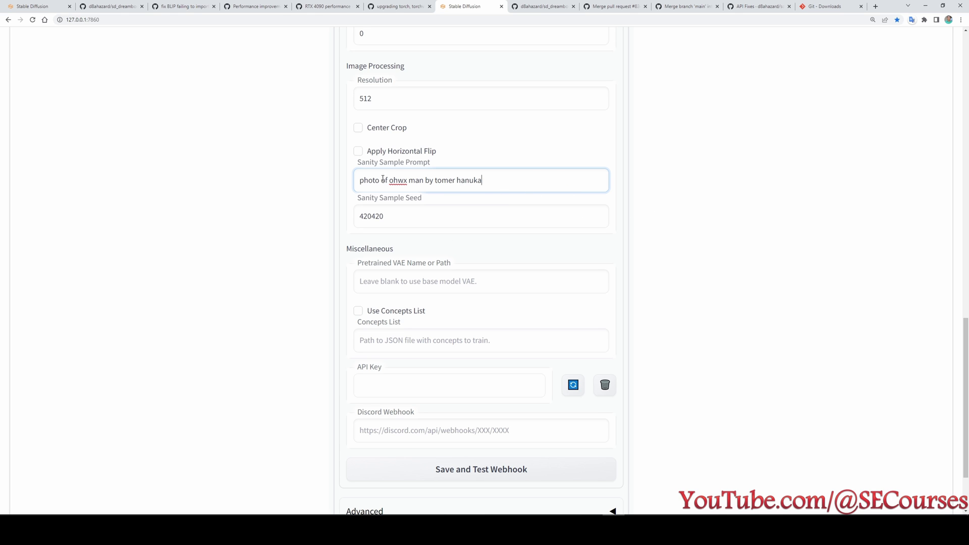
scroll(357, 241, "down", 2)
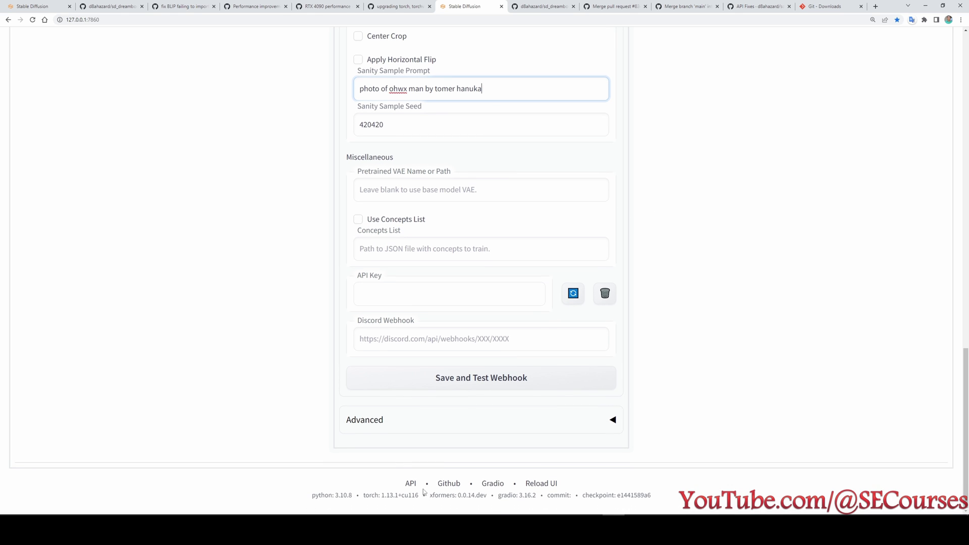
Expand Advanced and set Mixed Precision to fp16.
left_click(374, 433)
scroll(309, 411, "down", 5)
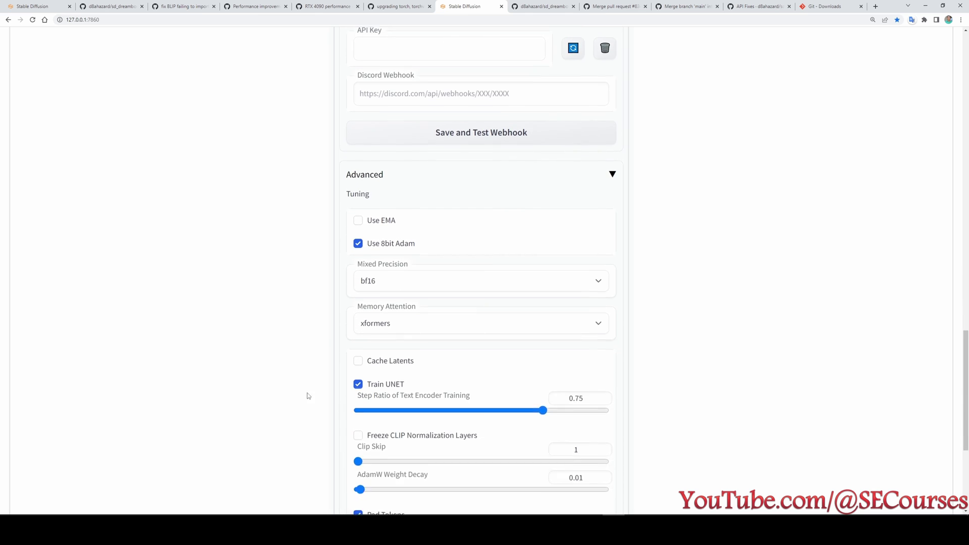
left_click(398, 261)
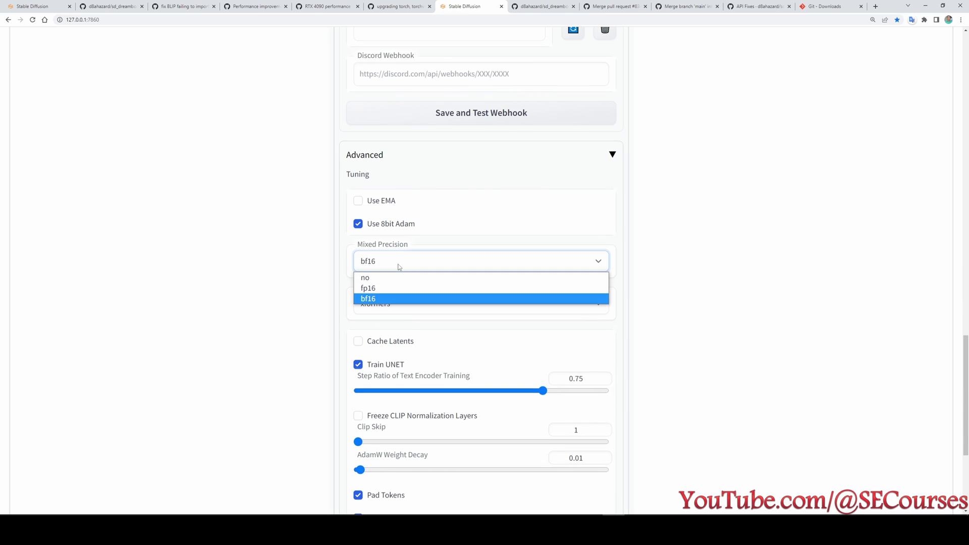
left_click(382, 289)
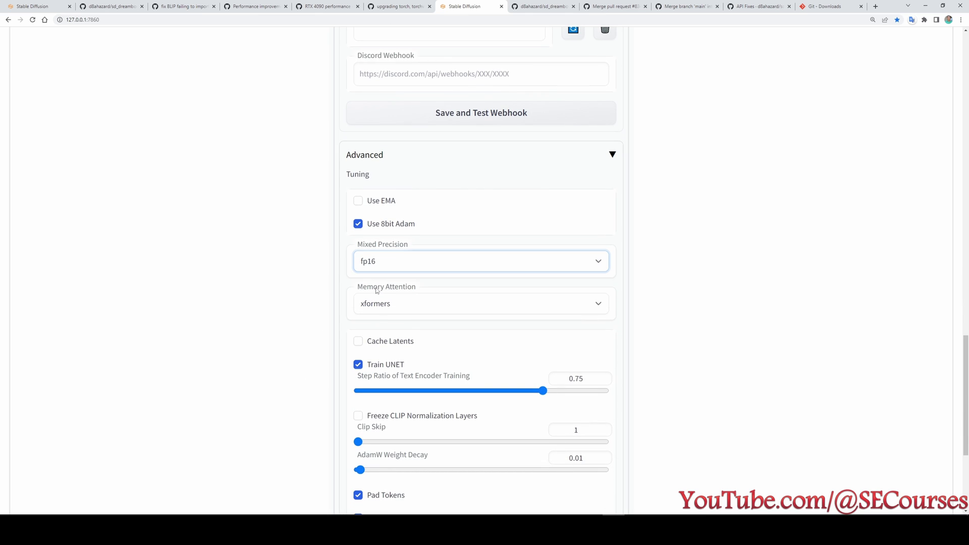
left_click(411, 272)
left_click(410, 271)
Enable the Cache Latents checkbox, leaving it ticked after toggling it.
scroll(398, 276, "down", 2)
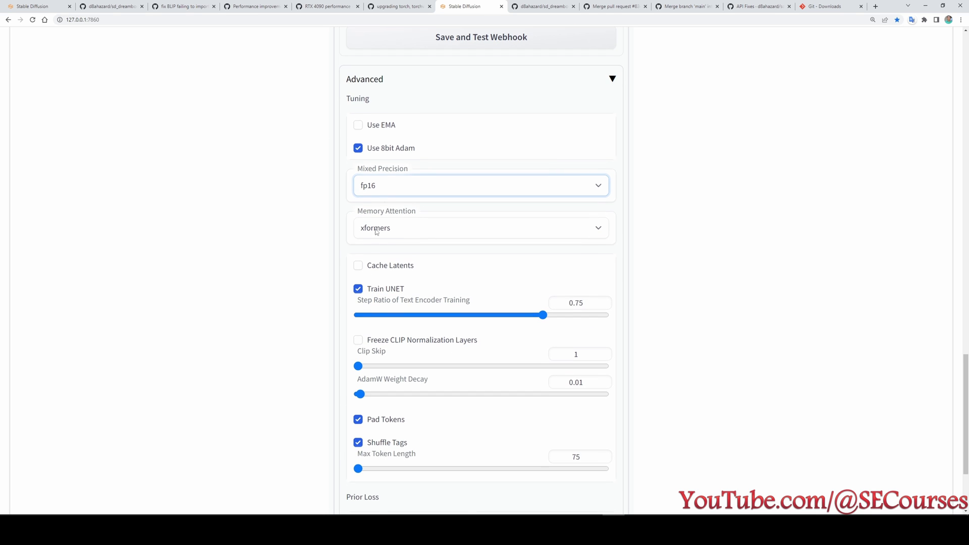
scroll(413, 179, "down", 1)
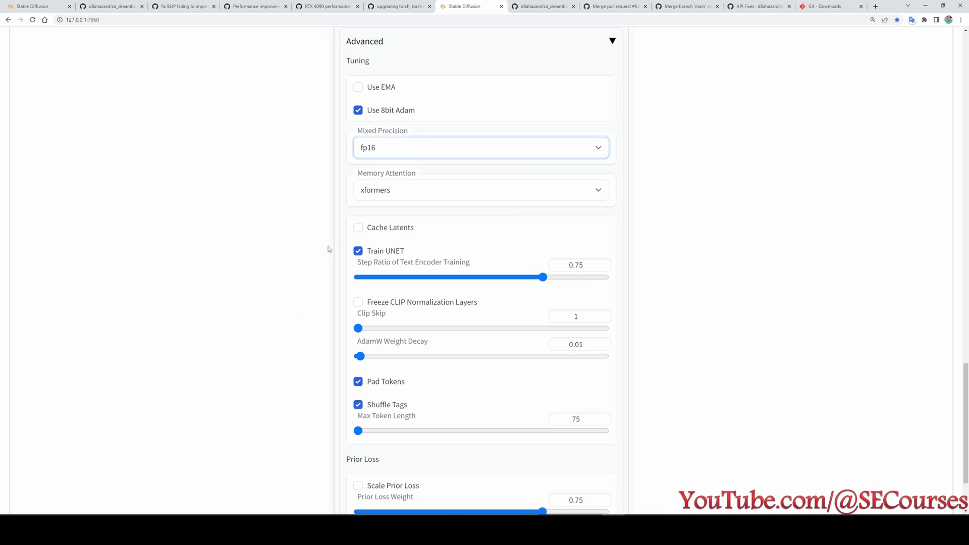
mouse_move(380, 234)
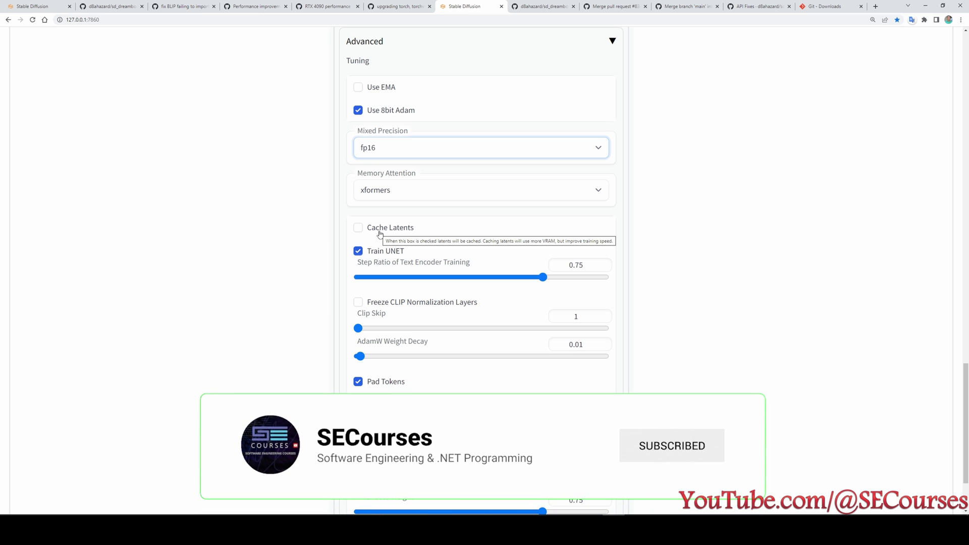
left_click(380, 233)
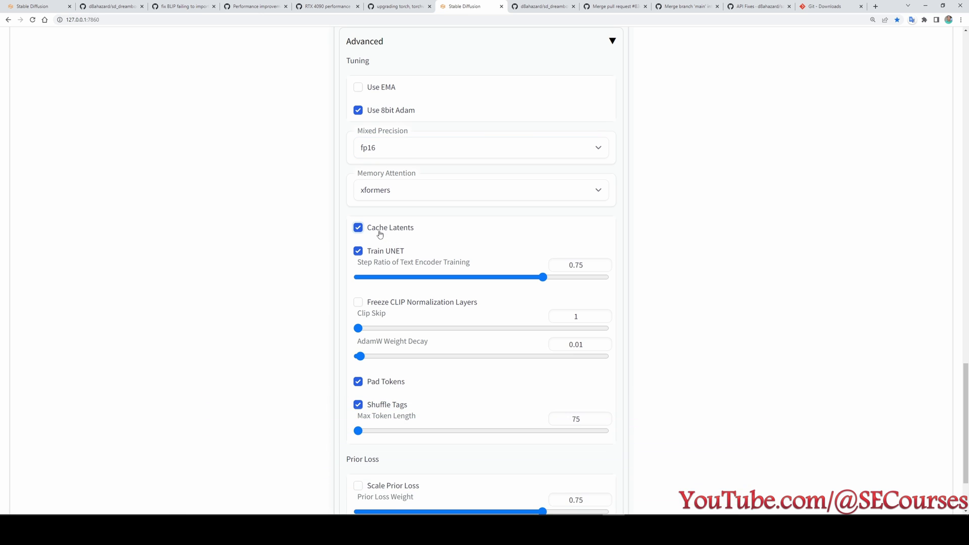
left_click(380, 232)
left_click(380, 232)
scroll(380, 233, "down", 2)
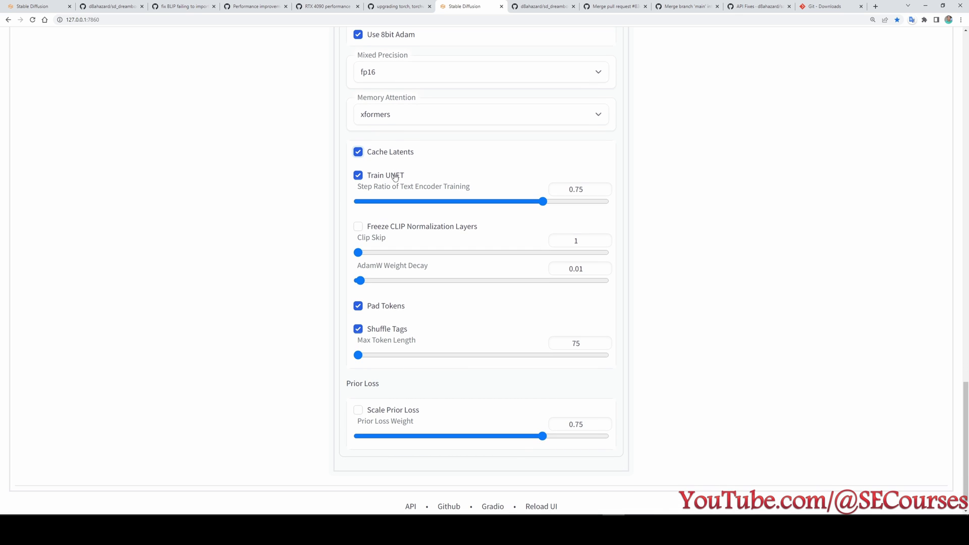
left_click(390, 156)
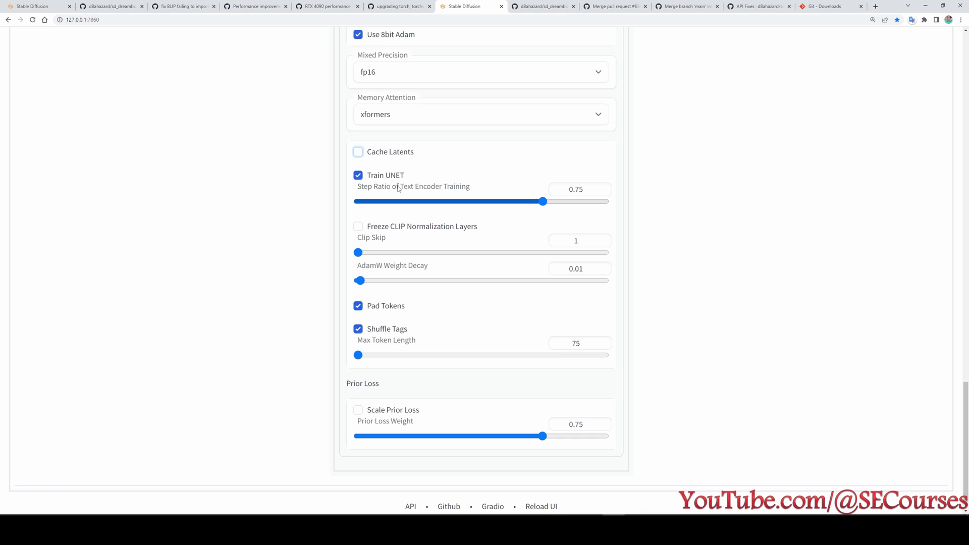
left_click(394, 154)
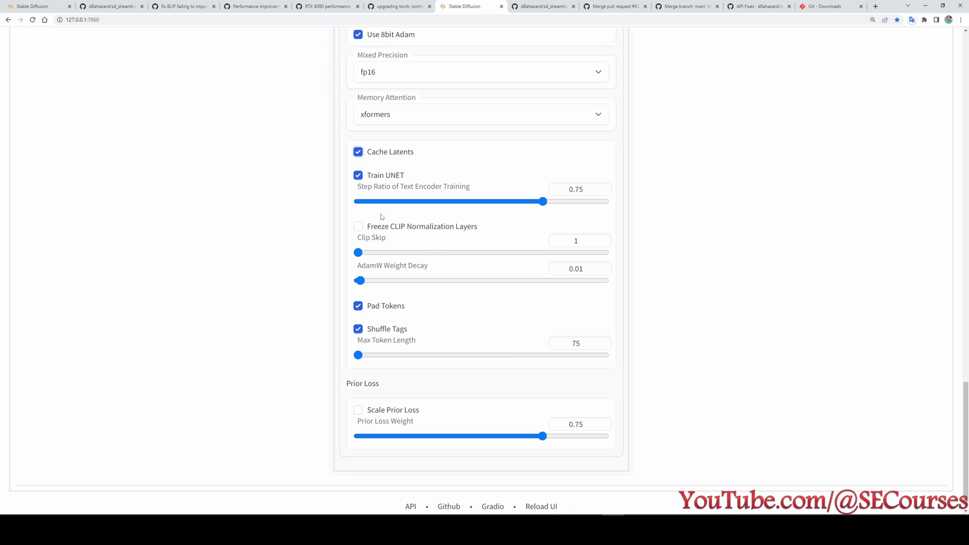
mouse_move(418, 231)
scroll(689, 315, "up", 7)
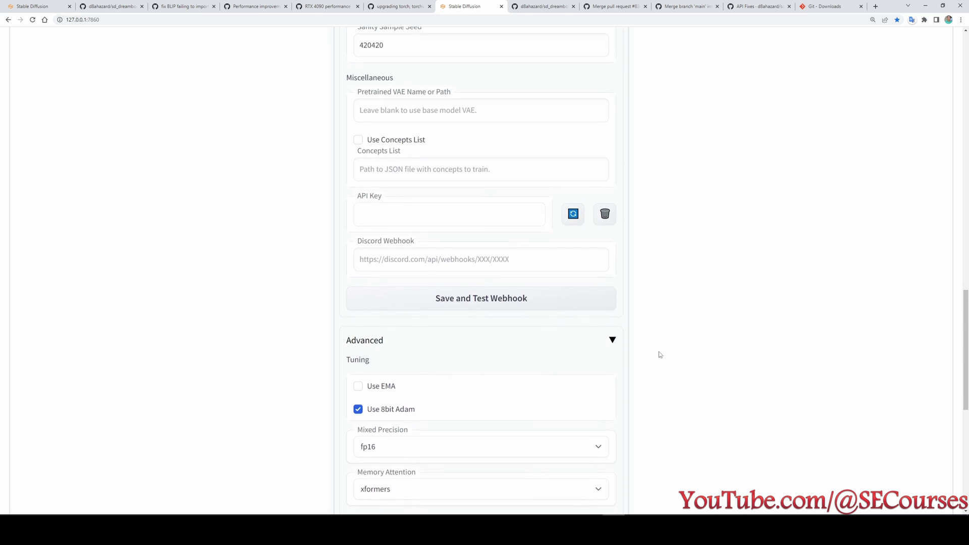
In Concepts, paste the p2 folder path as Dataset Directory and set Classification Dataset Directory to 'example'.
scroll(660, 354, "up", 14)
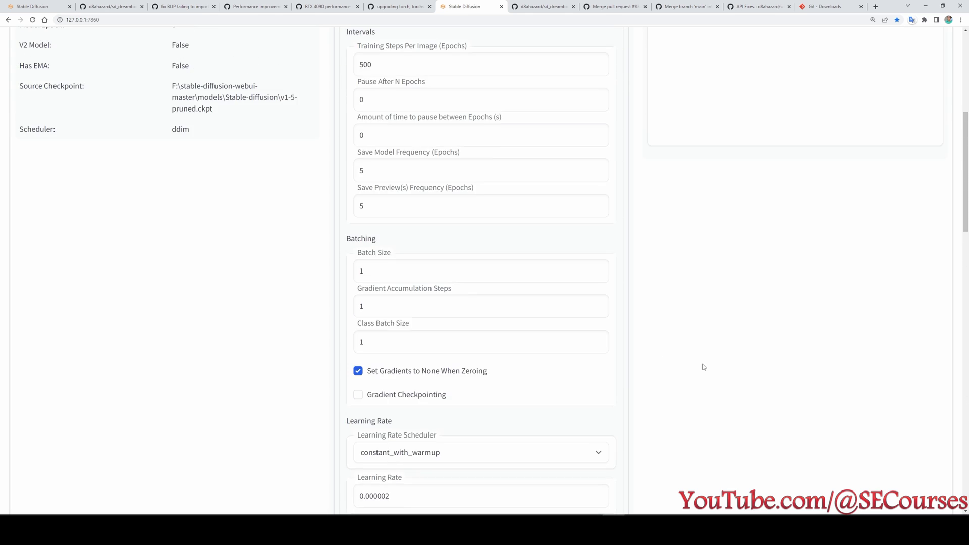
scroll(703, 367, "up", 6)
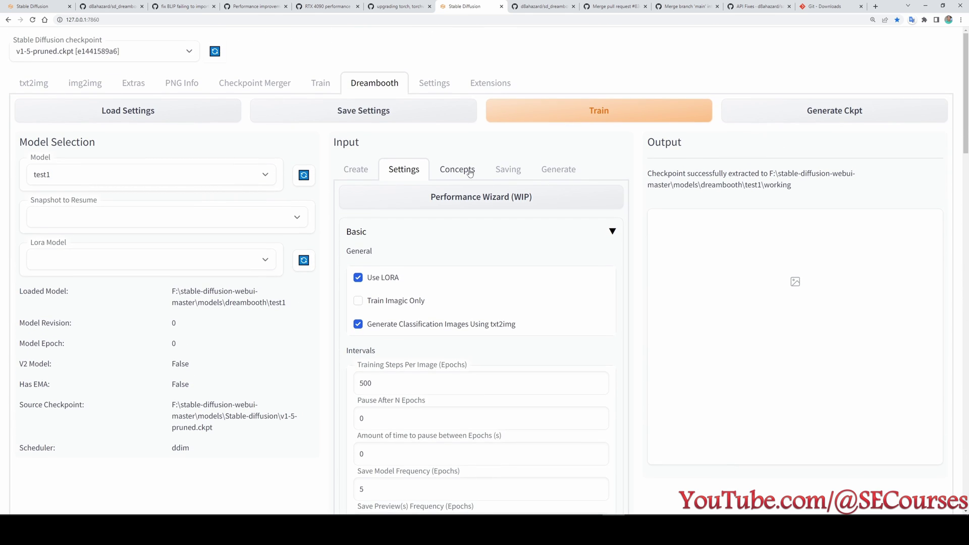
left_click(469, 173)
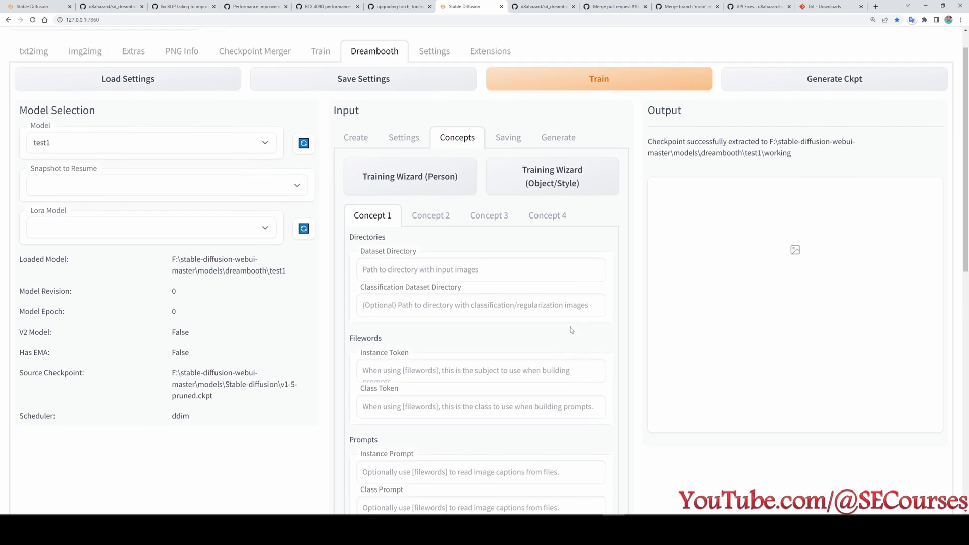
scroll(429, 202, "down", 2)
left_click(424, 181)
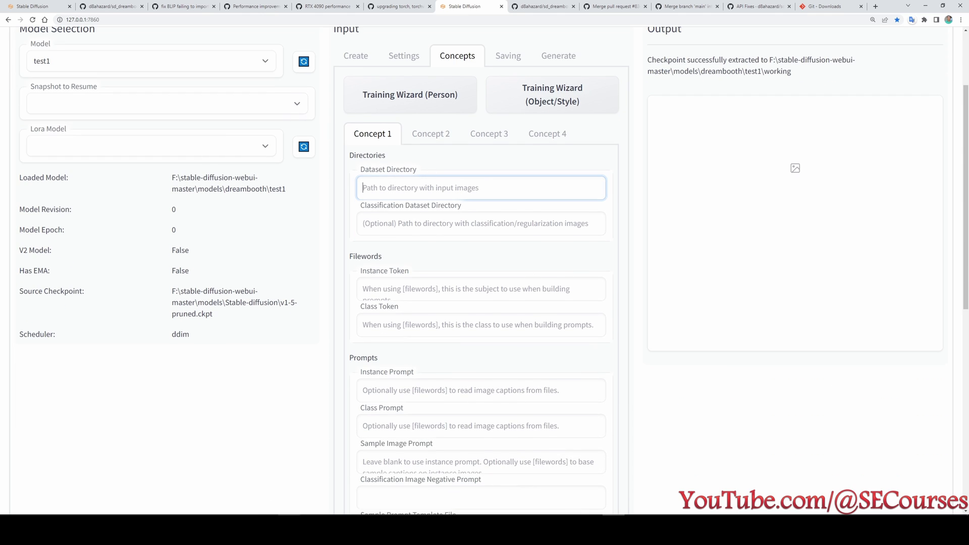
key("alt+Tab")
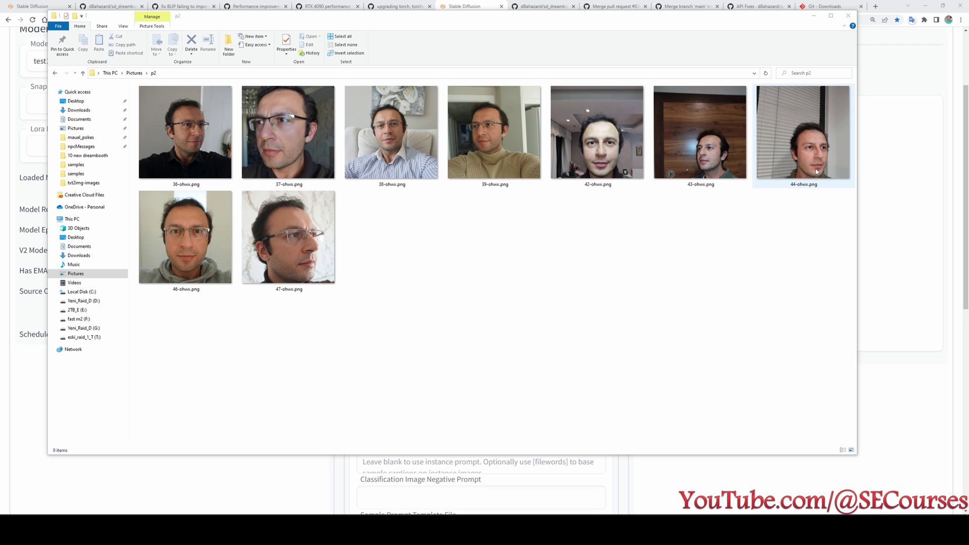
left_click(813, 16)
left_click(453, 188)
type("C:\\Users\\King\\Pictures\\p2")
left_click(453, 223)
type("C:\\Users\\King\\Pictures\\p2")
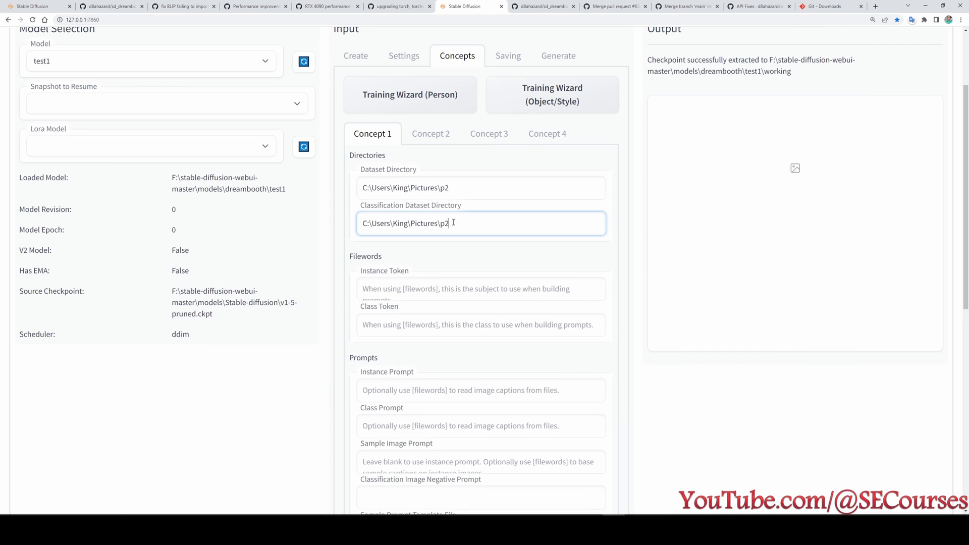
type("example")
Enter instance prompt 'ohwx man', class prompt 'photo of man', sample prompt 'photo of ohwx man'.
scroll(417, 302, "down", 2)
left_click(391, 211)
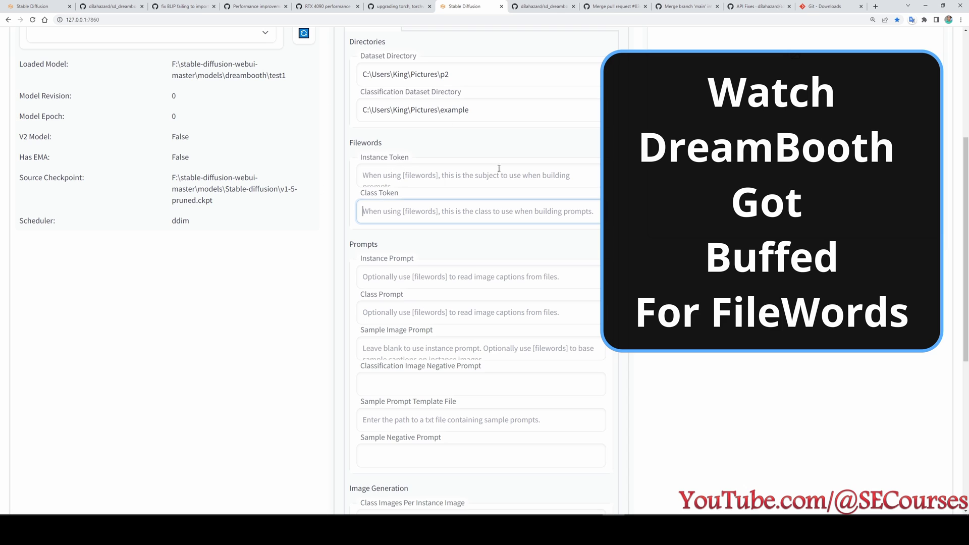
scroll(499, 168, "down", 2)
scroll(398, 172, "up", 1)
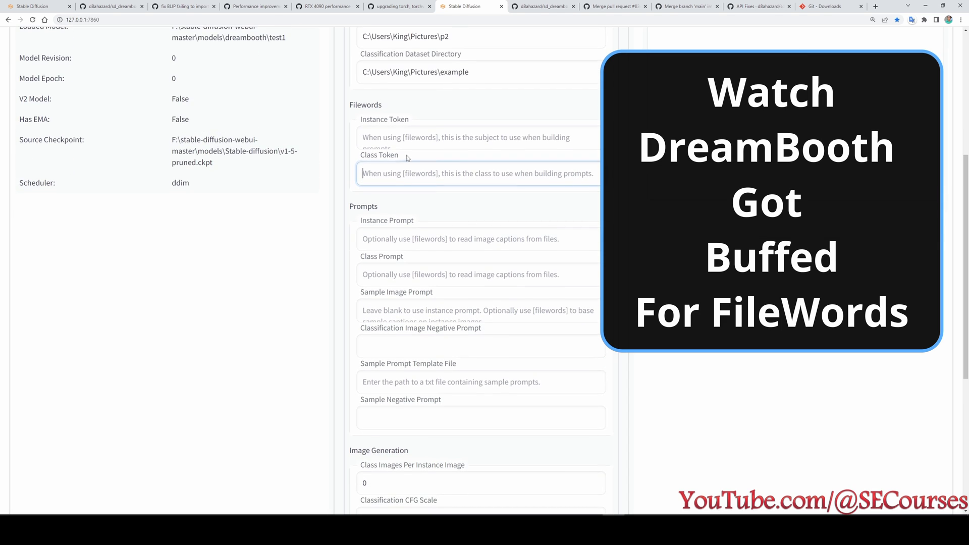
left_click(392, 238)
type("ohwx")
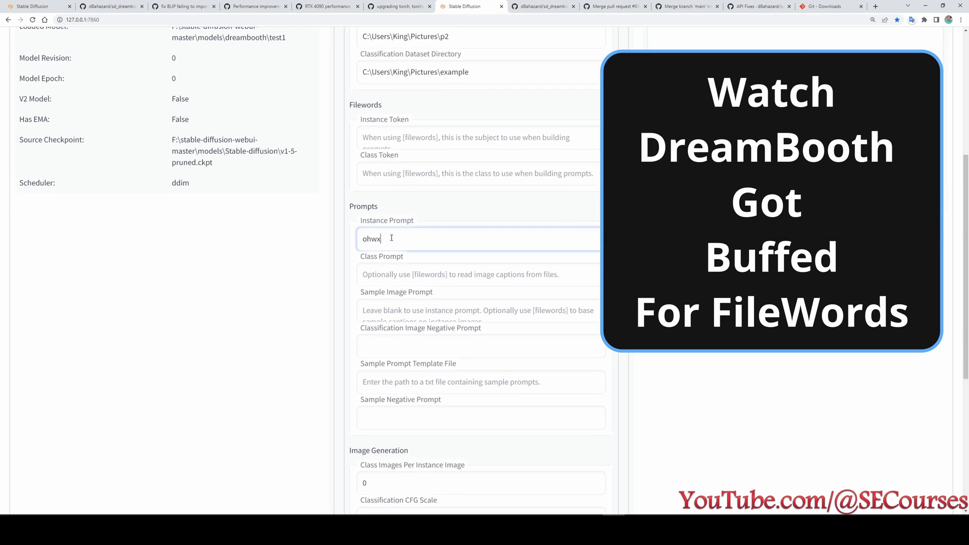
type(" man")
key("Tab")
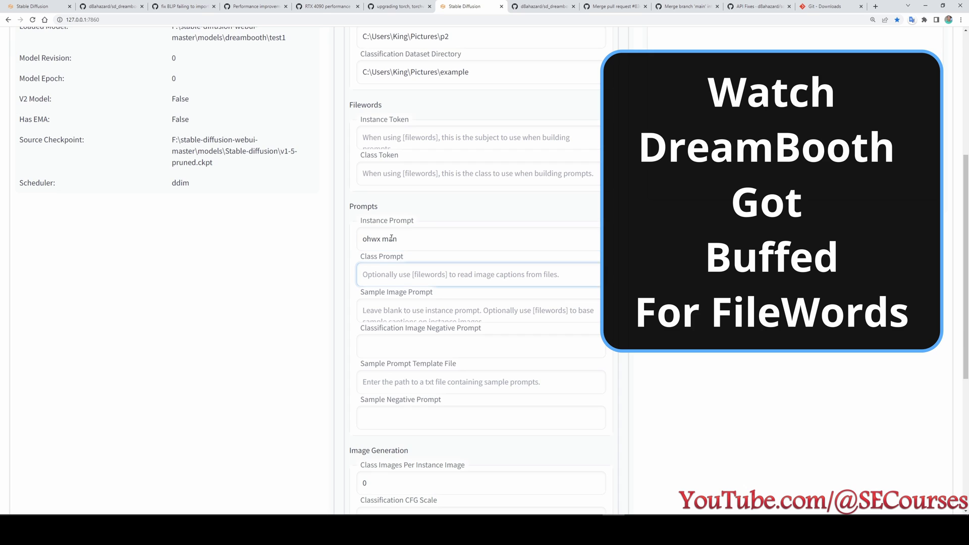
type("photo of man")
key("Tab")
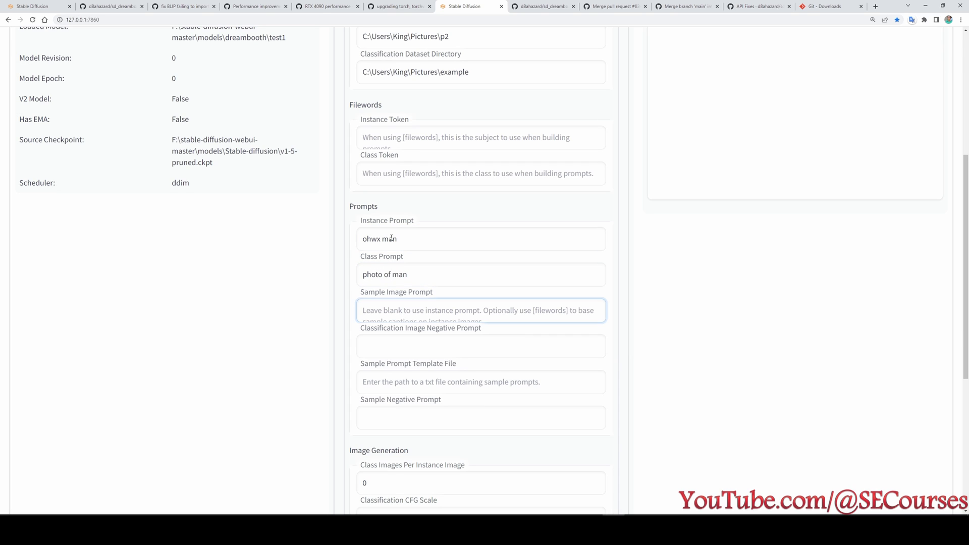
type("photo of ")
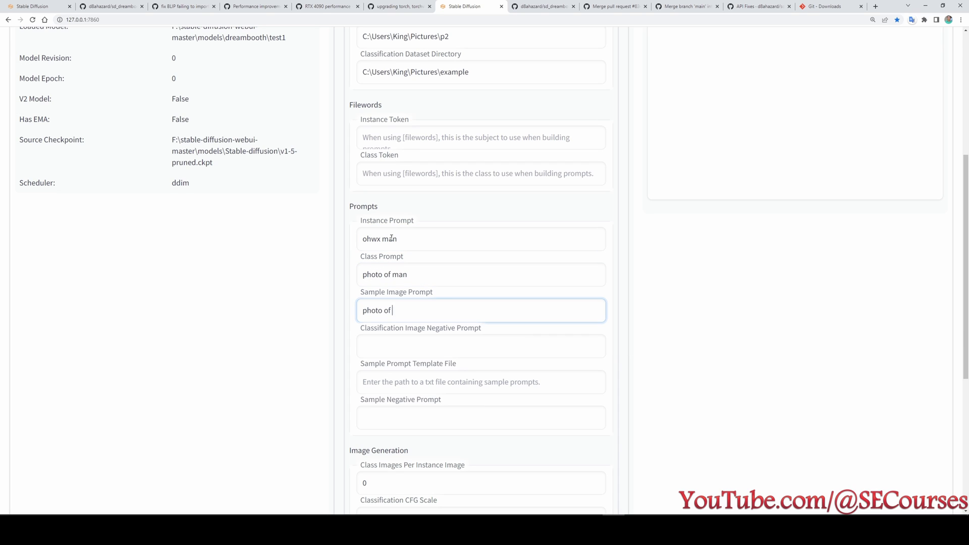
type("ohwx man")
Set the Class Images value to 100.
scroll(233, 302, "down", 5)
key("Tab")
key("Tab")
key("Tab")
key("Tab")
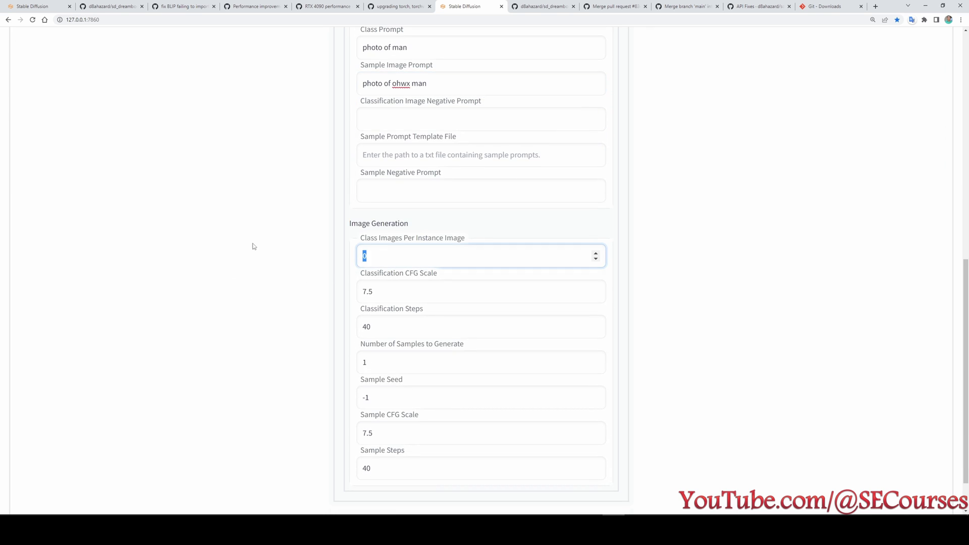
type("100")
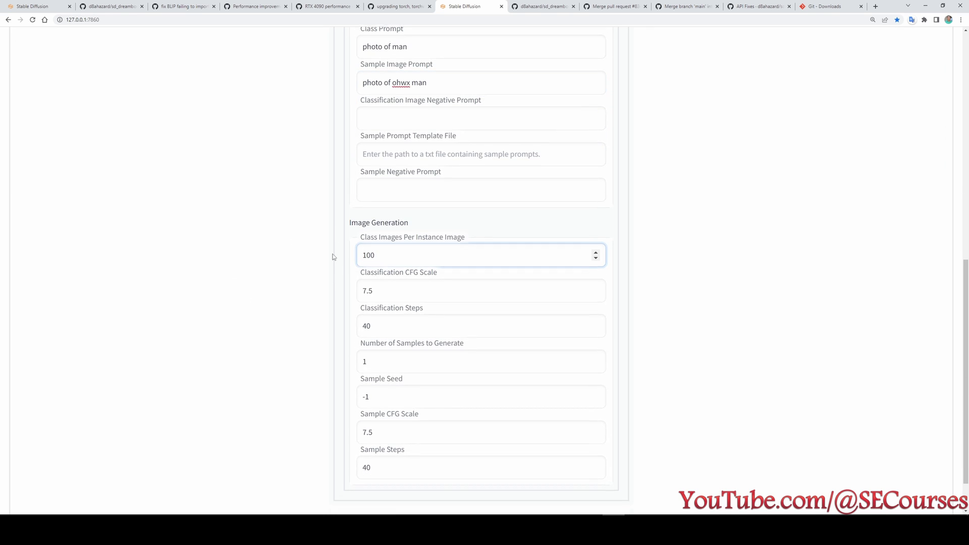
scroll(335, 257, "down", 1)
scroll(335, 257, "up", 11)
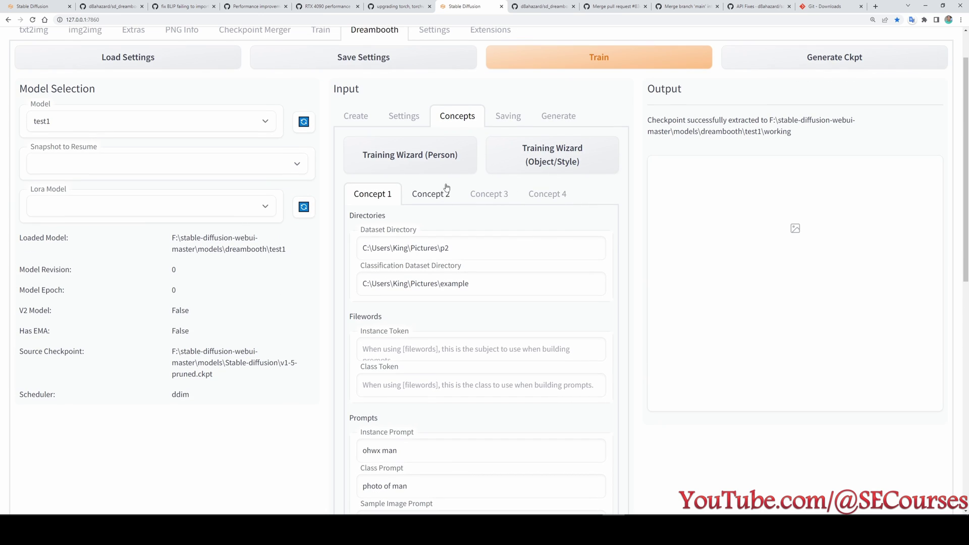
In Saving options, uncheck 'Generate a .ckpt file when training completes'.
left_click(506, 117)
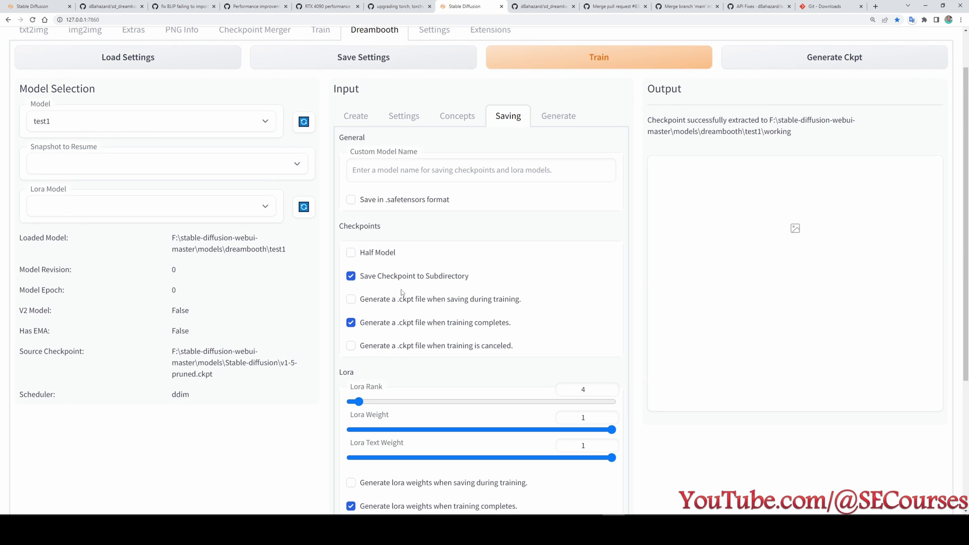
scroll(456, 322, "down", 1)
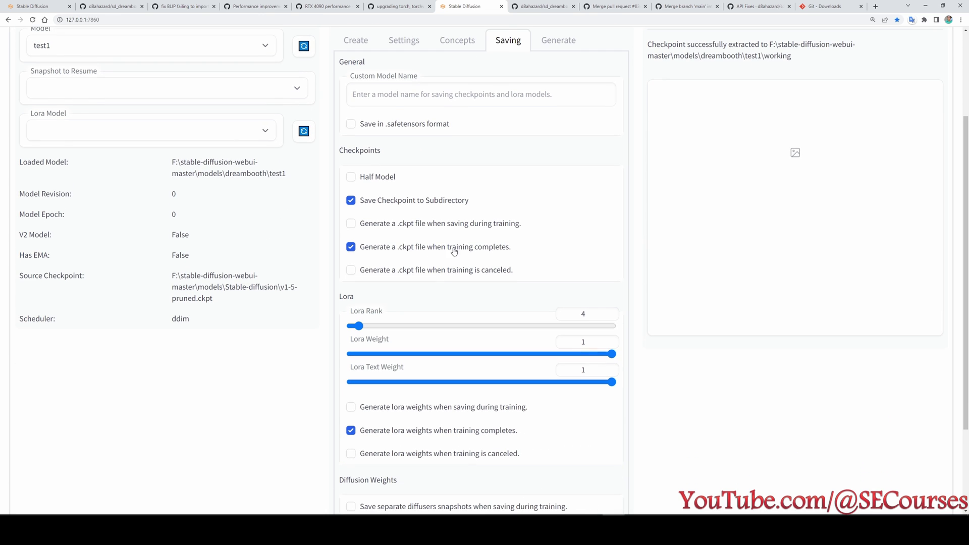
scroll(472, 250, "up", 2)
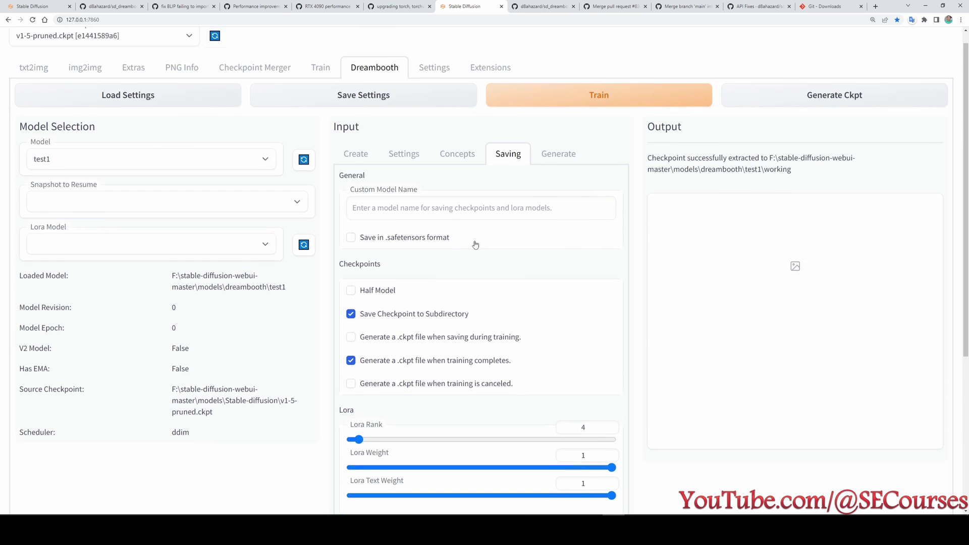
left_click(403, 169)
left_click(356, 171)
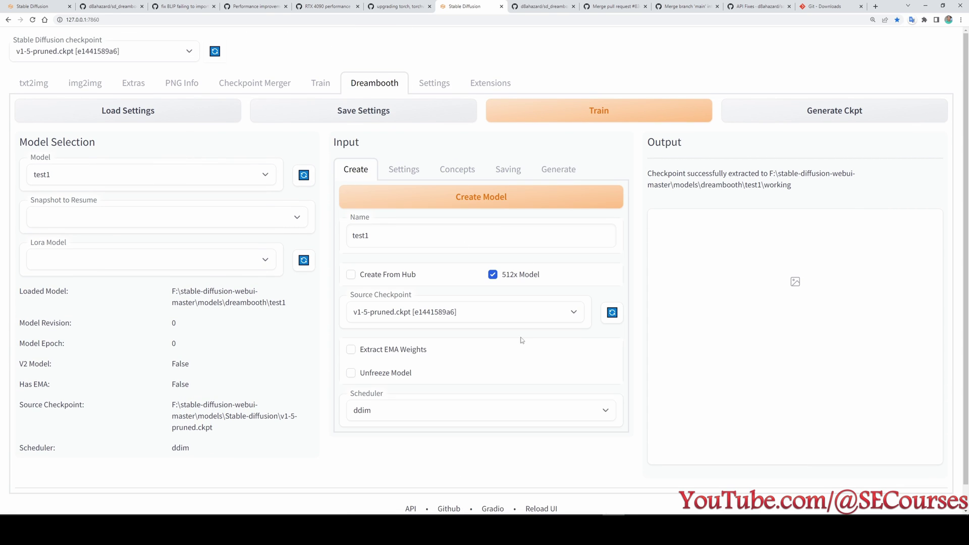
left_click(402, 172)
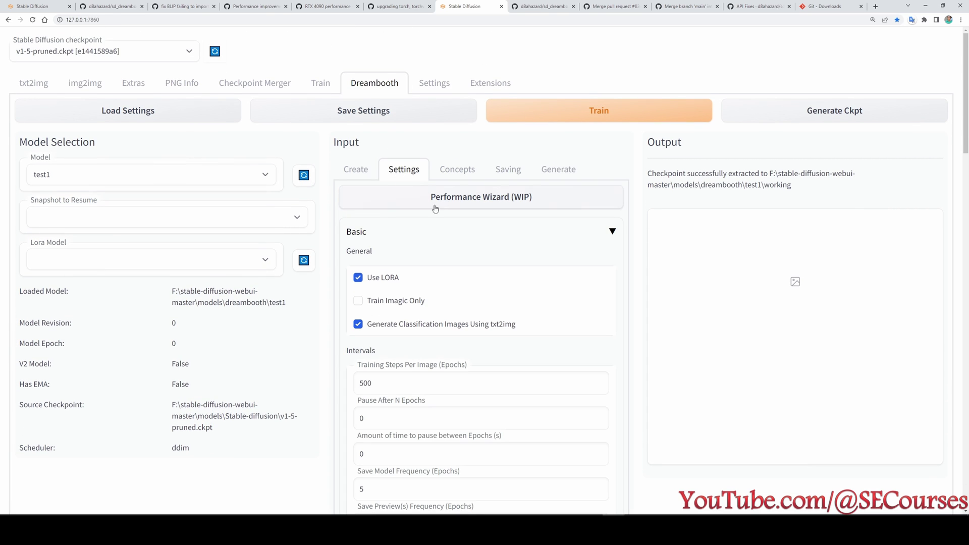
left_click(507, 170)
scroll(572, 323, "down", 3)
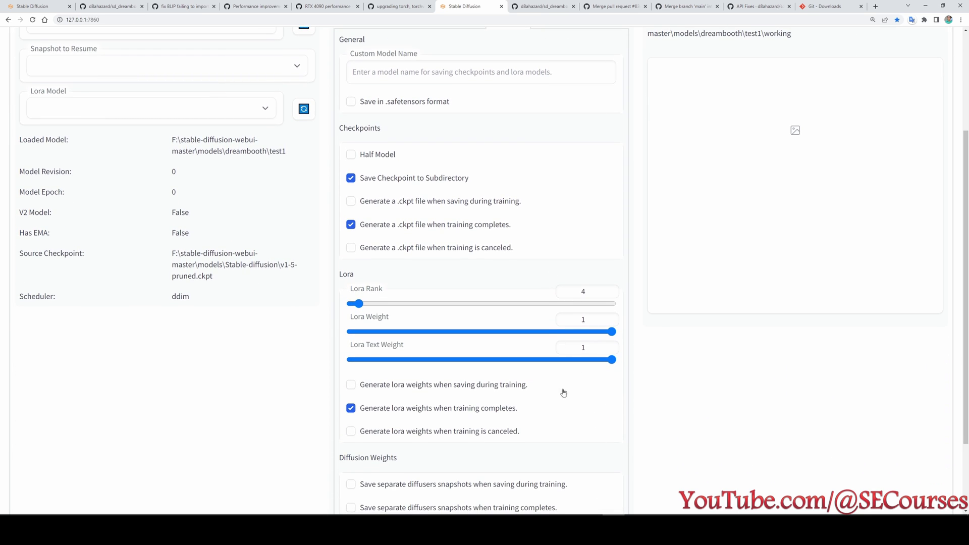
left_click(373, 228)
Check 'Generate lora weights when saving during training'.
scroll(492, 236, "down", 2)
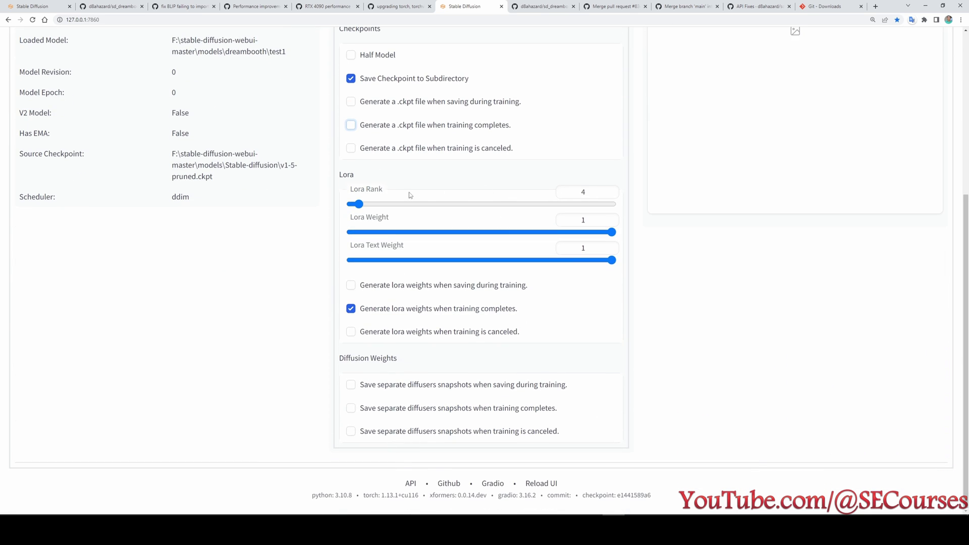
mouse_move(372, 193)
left_click(435, 289)
scroll(502, 293, "up", 1)
mouse_move(507, 326)
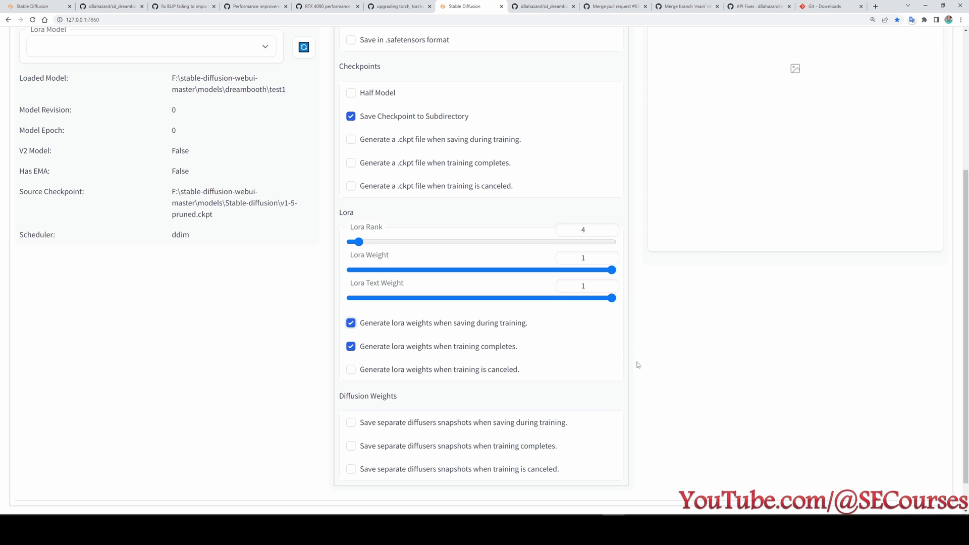
scroll(637, 364, "up", 5)
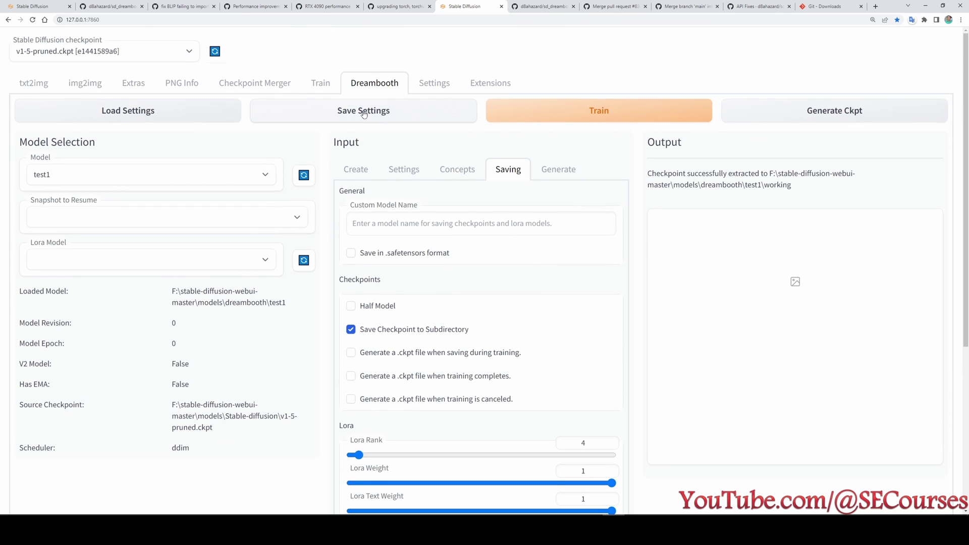
Save the training configuration and start the DreamBooth LoRA training run.
left_click(364, 114)
left_click(521, 77)
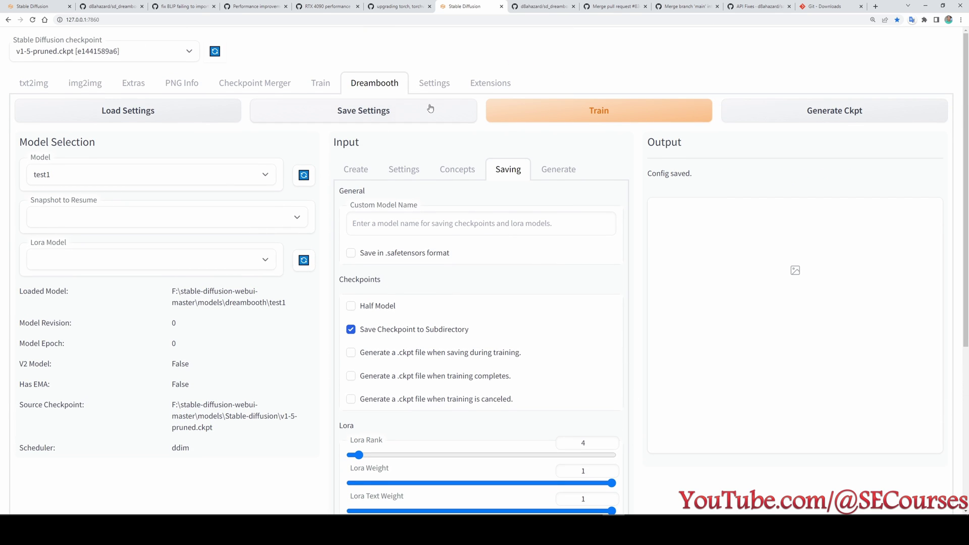
left_click(559, 115)
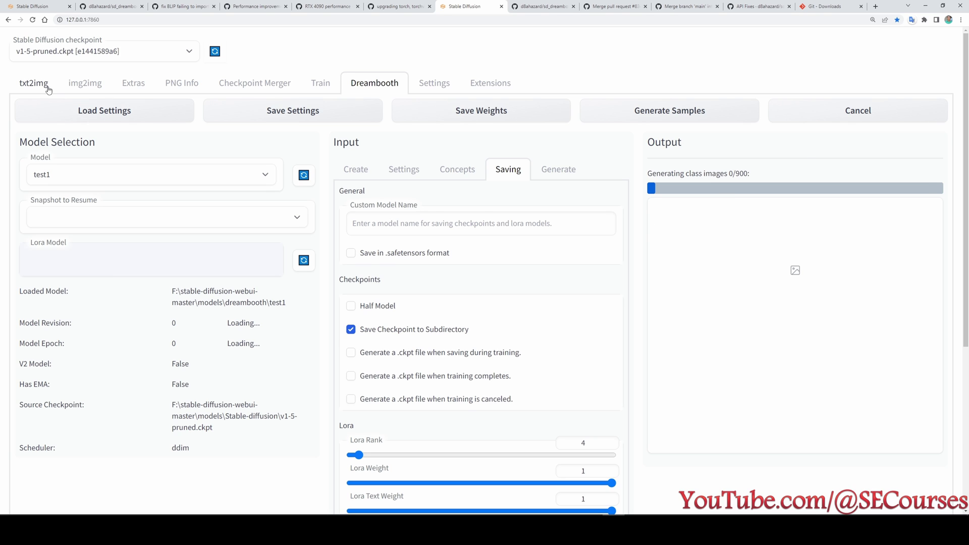
Glance at the txt2img, Train and Checkpoint Merger pages, then return to Dreambooth progress.
left_click(40, 82)
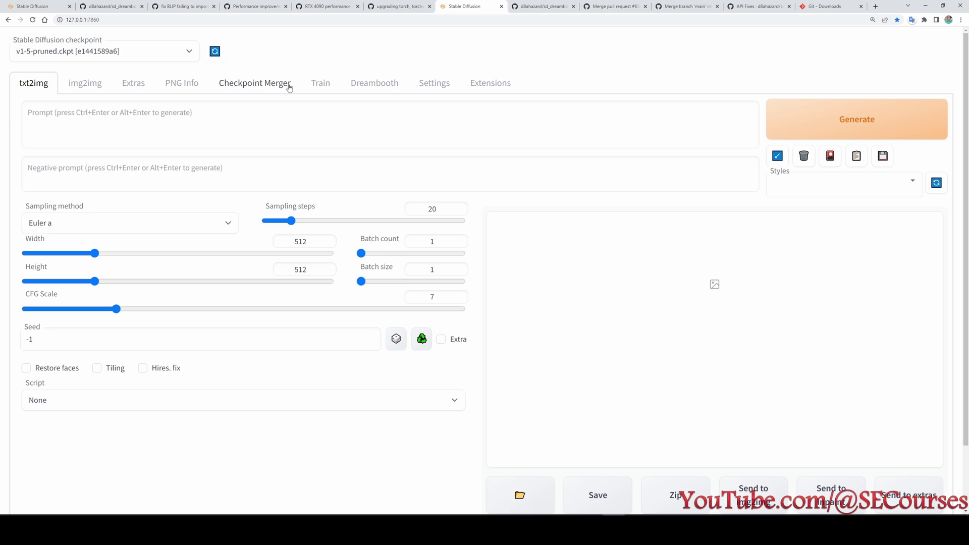
left_click(327, 89)
left_click(254, 83)
left_click(374, 83)
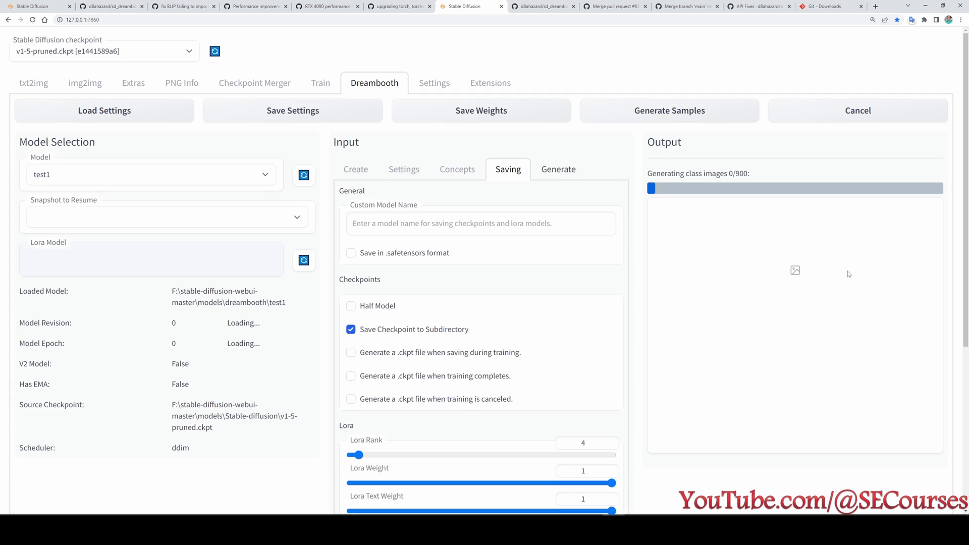
scroll(797, 251, "down", 1)
scroll(797, 250, "down", 1)
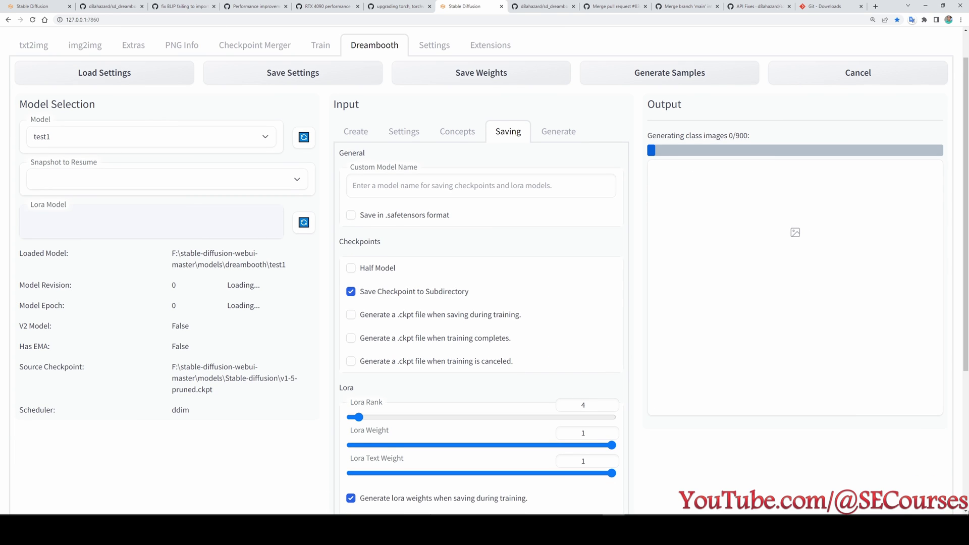
Check the training console log, shifting its window slightly left.
key("alt+Tab")
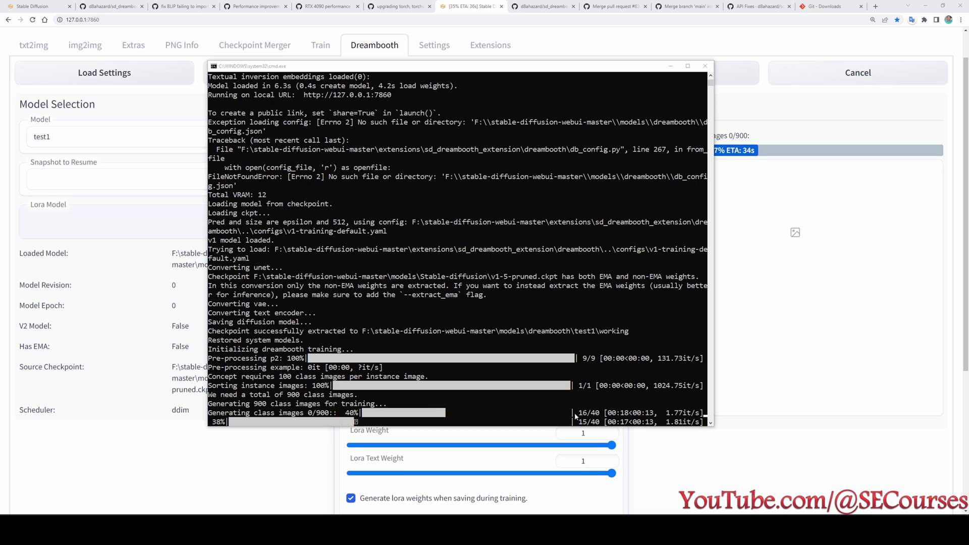
left_click_drag(483, 71, 381, 67)
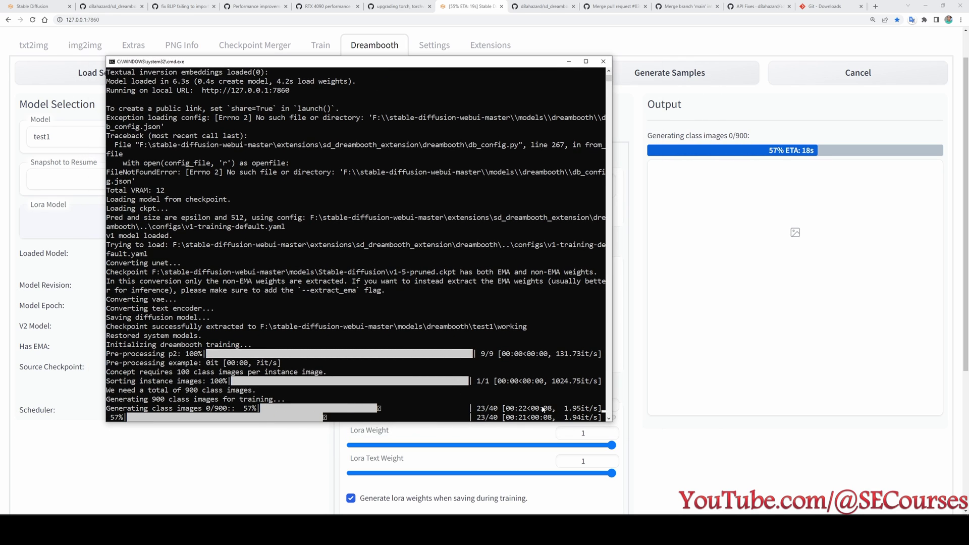
left_click(773, 114)
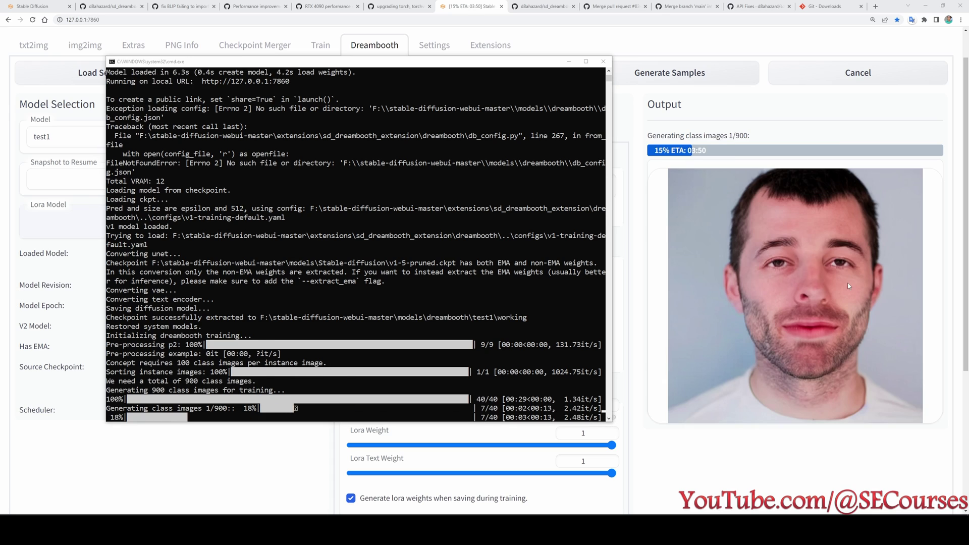
scroll(485, 252, "up", 1)
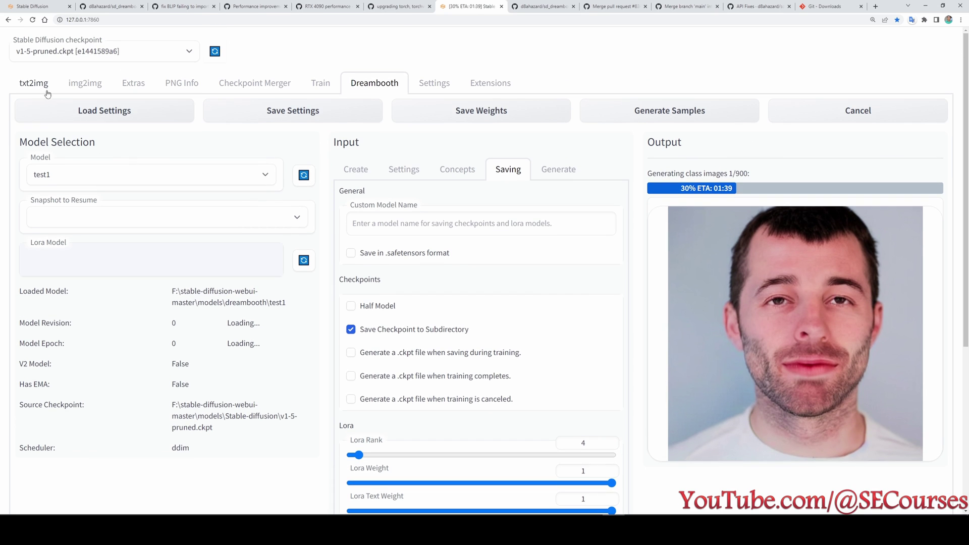
Cycle through txt2img, Train and Checkpoint Merger again, ending on Dreambooth's class-image progress.
left_click(40, 86)
left_click(271, 128)
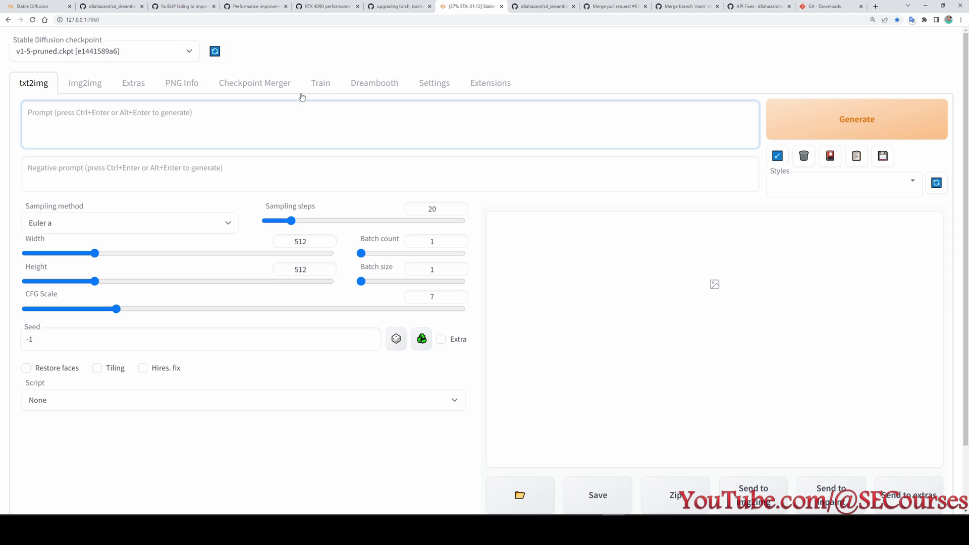
left_click(324, 85)
left_click(278, 89)
left_click(378, 86)
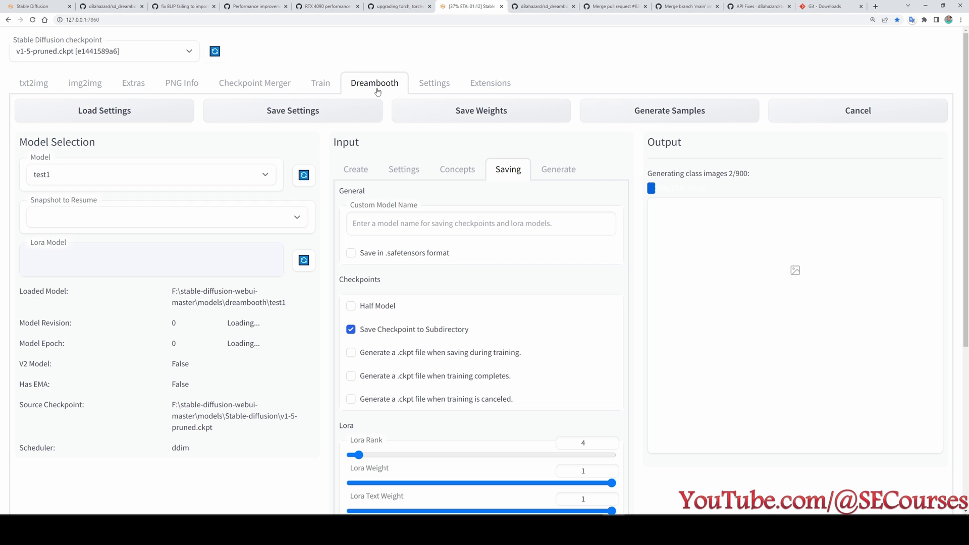
left_click(320, 83)
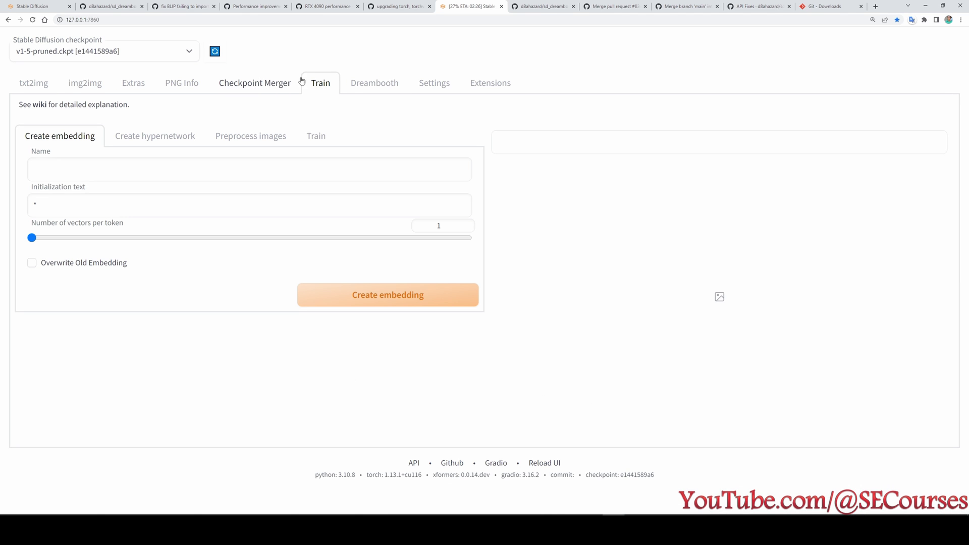
left_click(365, 87)
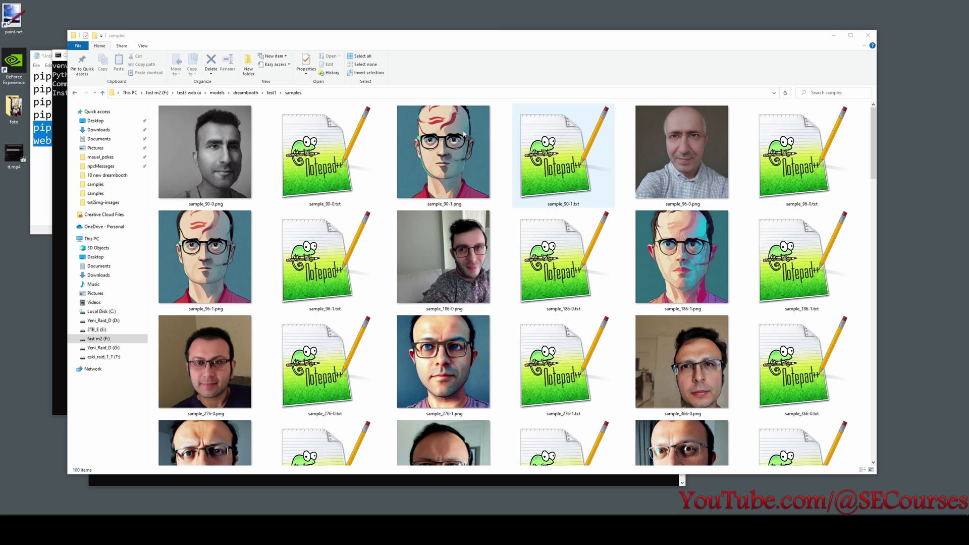
Inspect the early sample image sample_186-1.png in the samples folder.
scroll(579, 293, "down", 10)
scroll(563, 293, "up", 10)
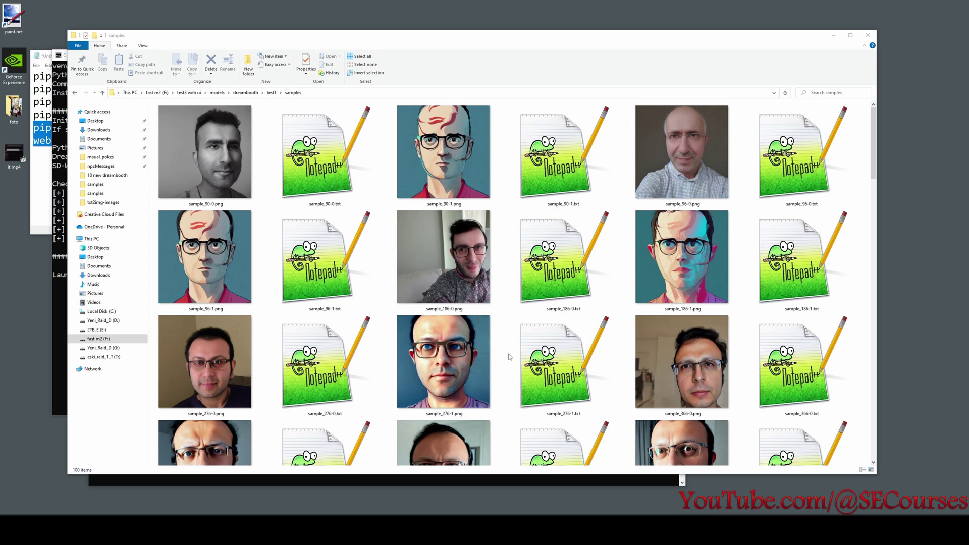
left_click(681, 255)
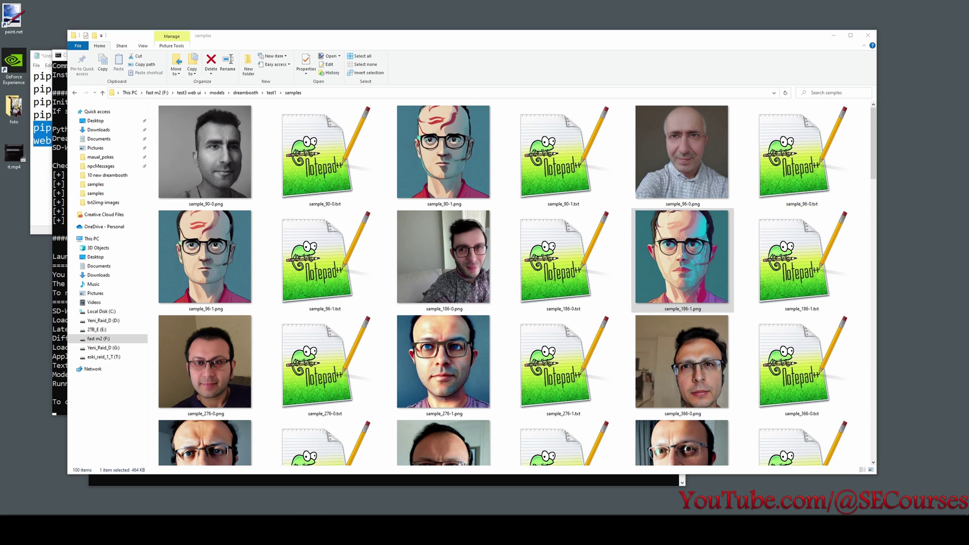
left_click(666, 260)
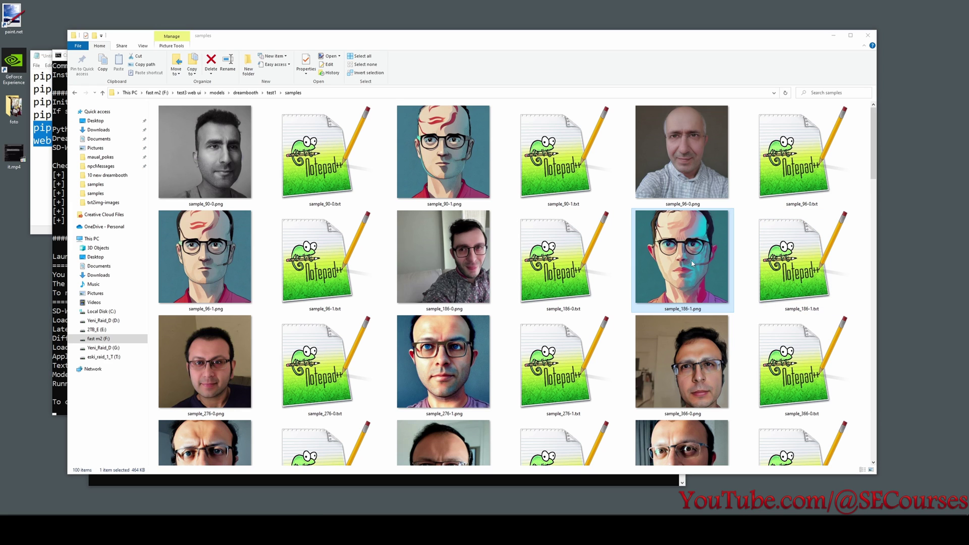
Scroll to the later samples and select sample_1356-0.png.
scroll(692, 263, "down", 15)
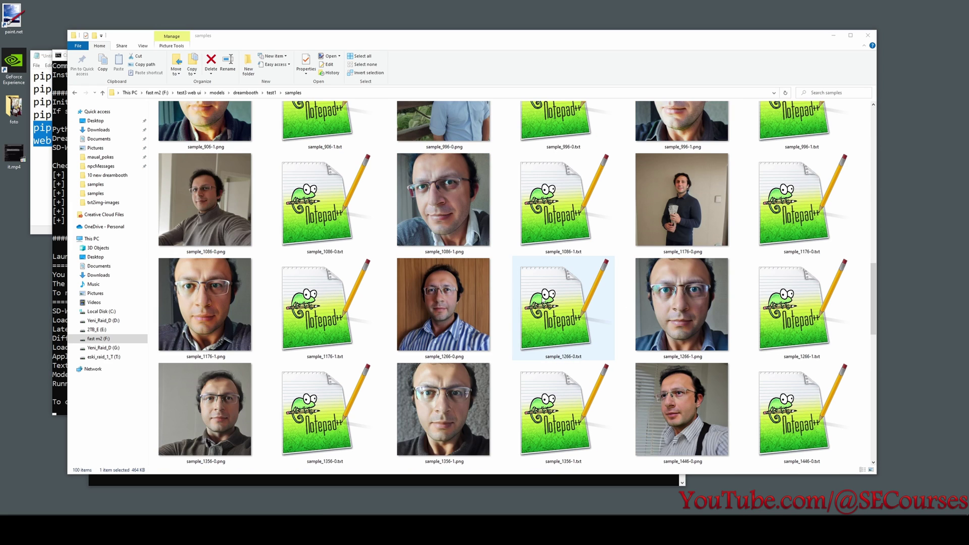
scroll(545, 298, "down", 3)
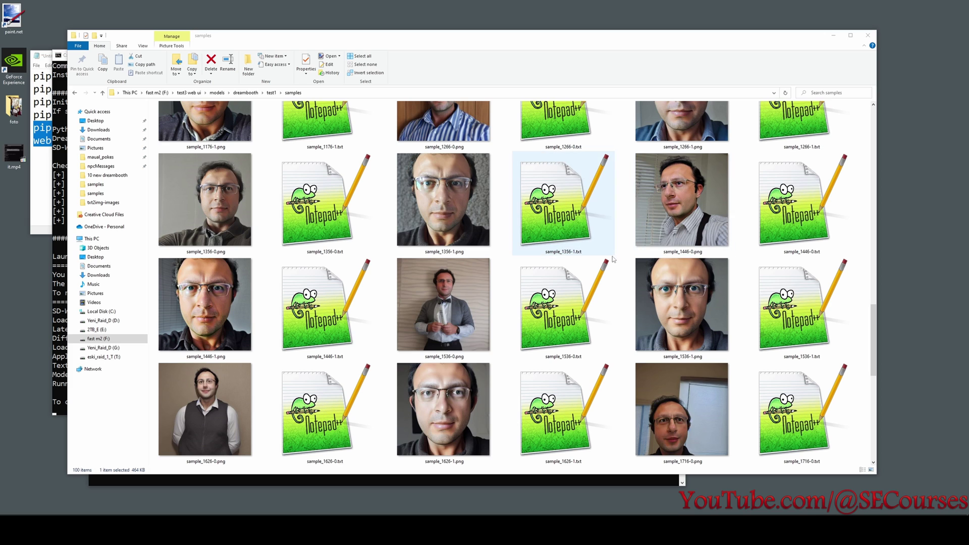
scroll(613, 259, "down", 3)
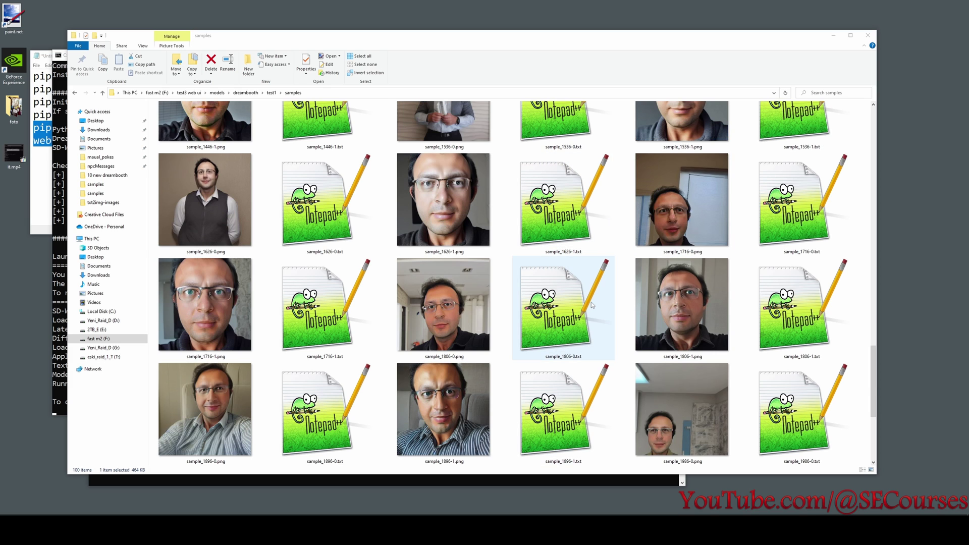
scroll(574, 299, "down", 1)
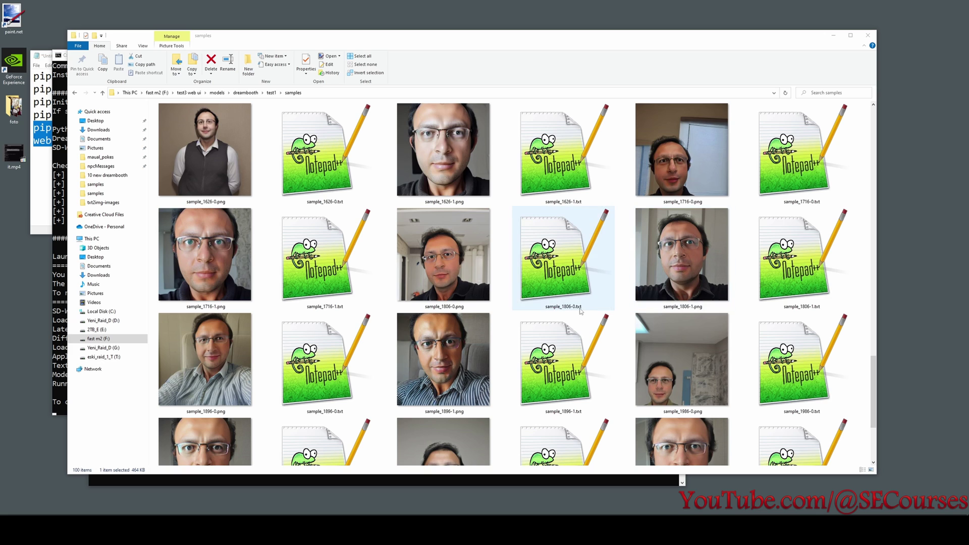
scroll(580, 311, "up", 4)
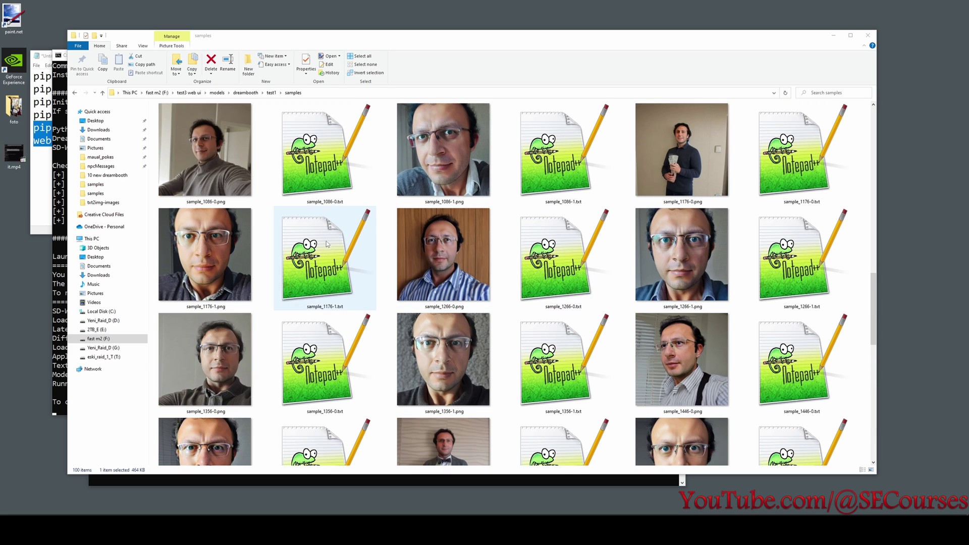
left_click(212, 415)
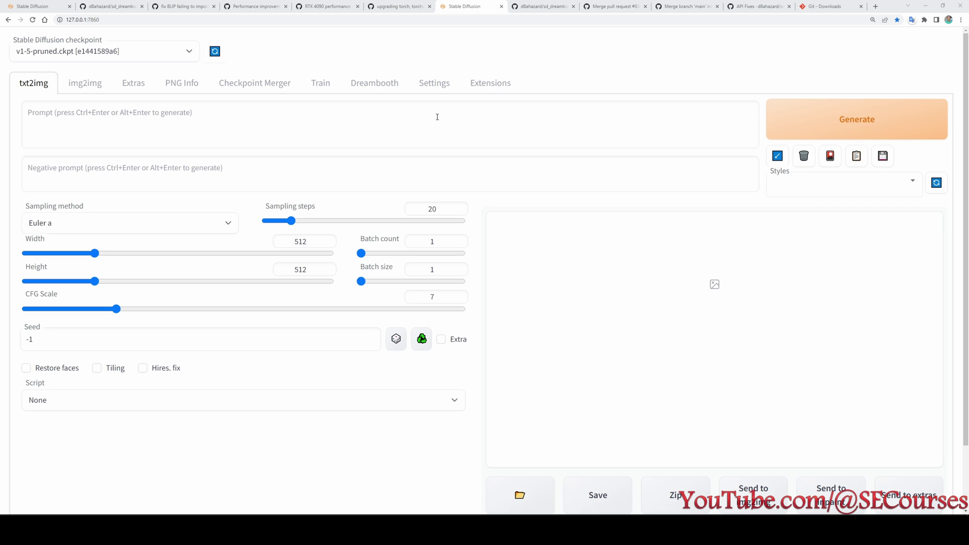
Load model test1 with Use LORA enabled and test1_1356.pt as the LoRA weights.
left_click(374, 84)
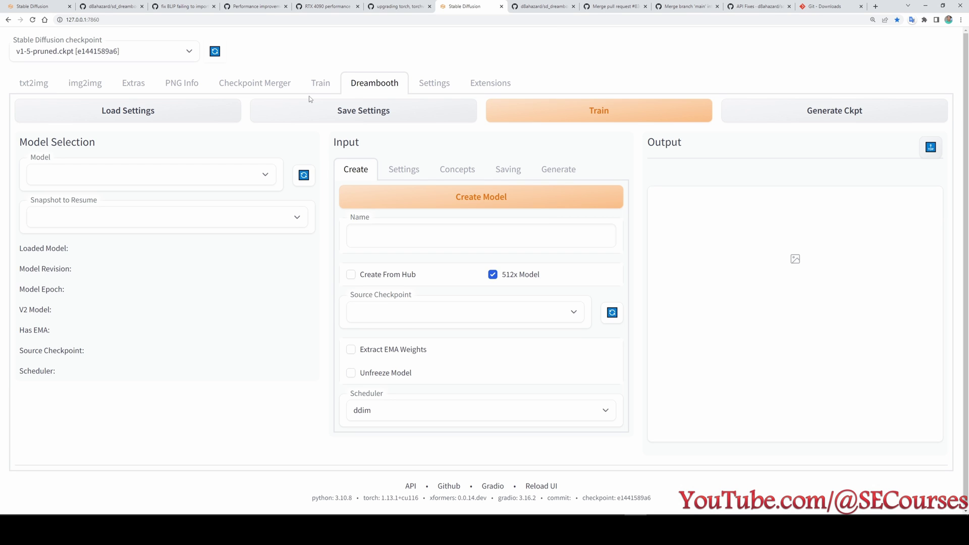
left_click(134, 176)
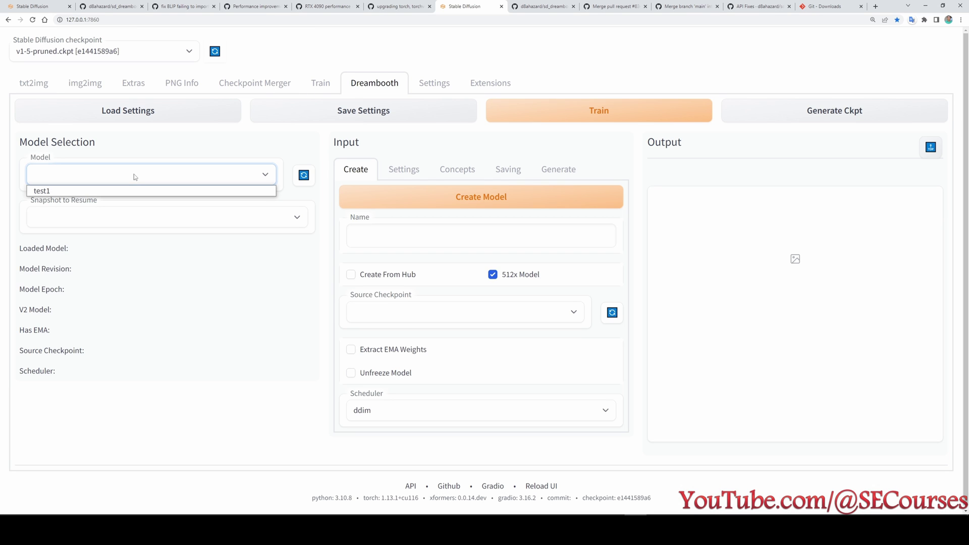
left_click(111, 187)
left_click(401, 171)
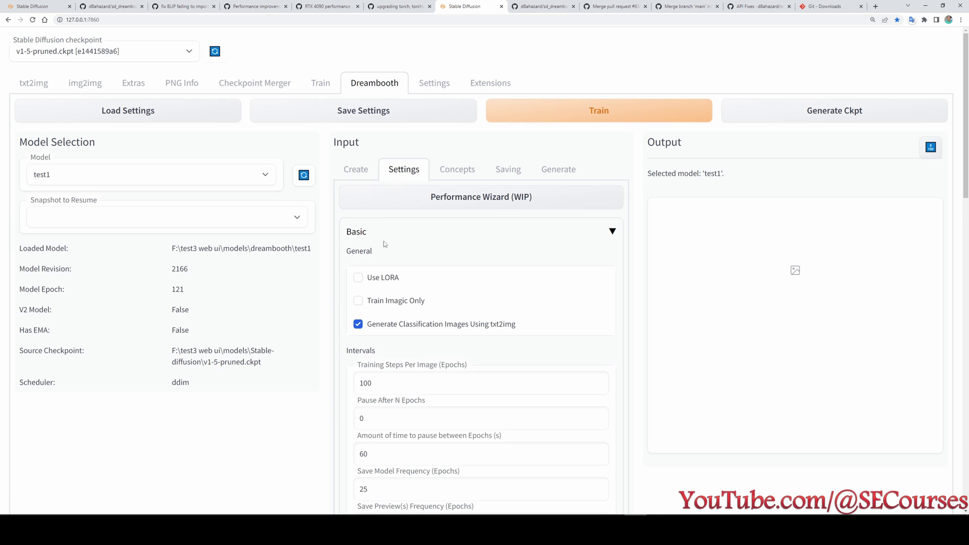
left_click(393, 277)
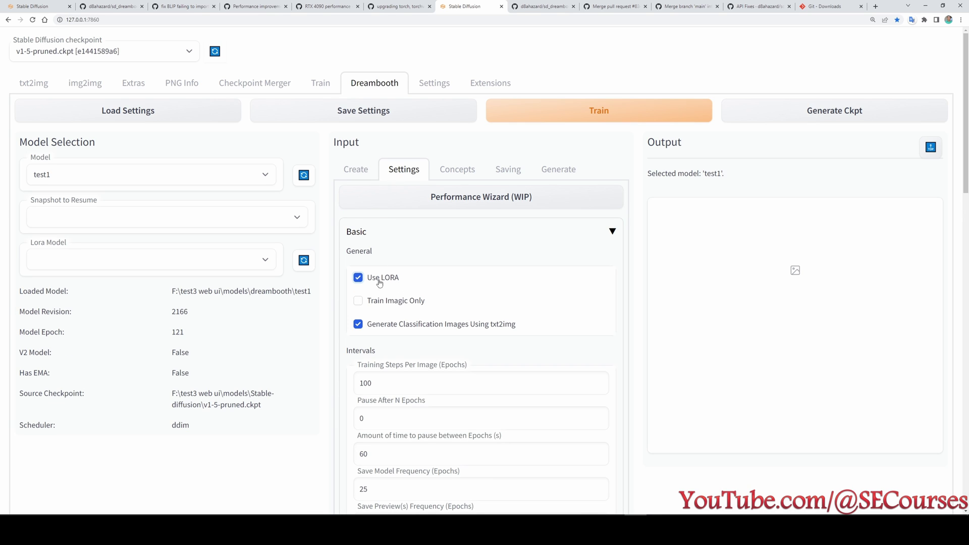
left_click(125, 259)
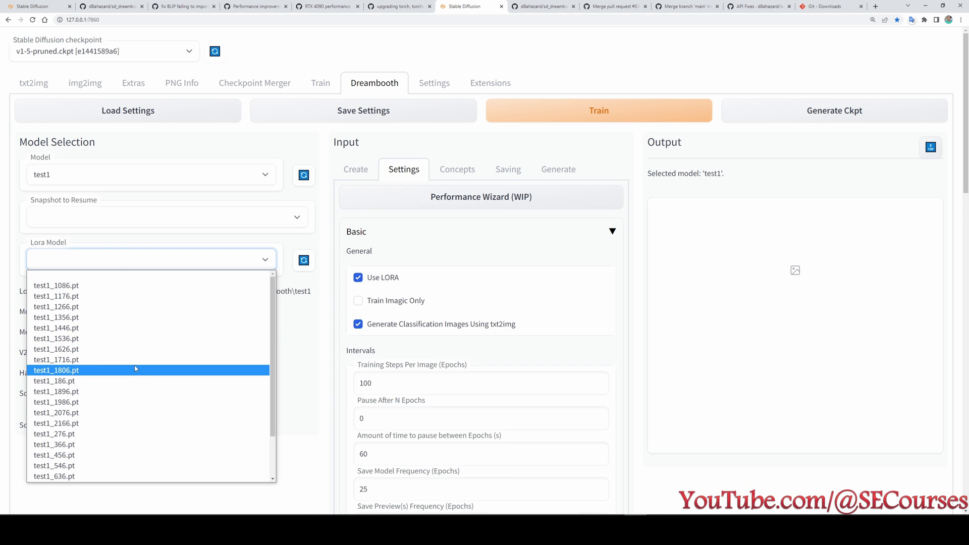
scroll(132, 371, "down", 2)
scroll(126, 402, "up", 2)
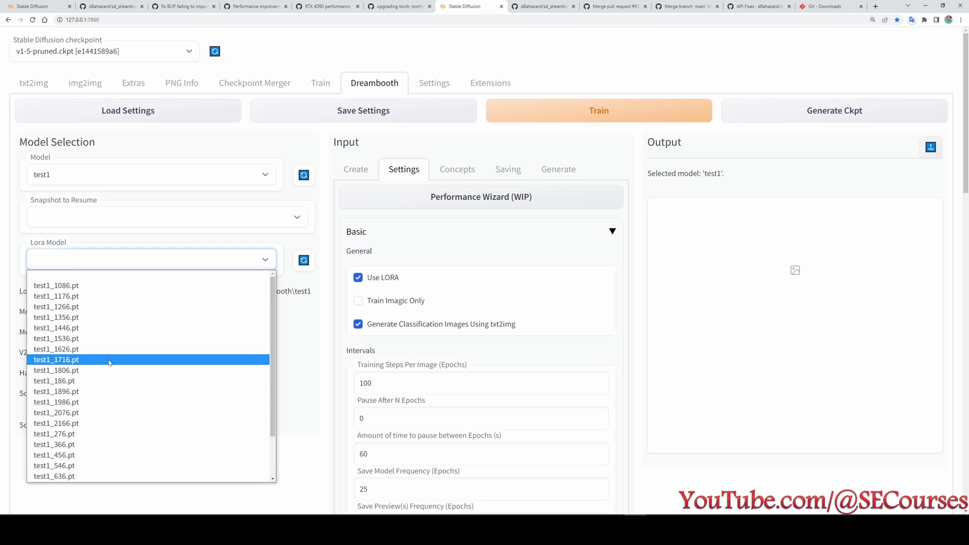
left_click(74, 317)
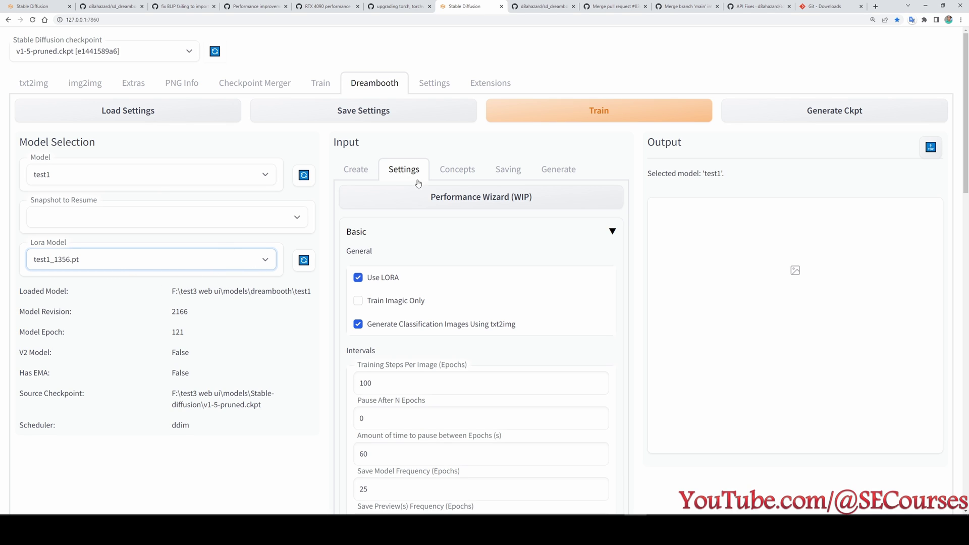
Load the model's settings, save the config, and confirm the 'Config saved' message.
left_click(507, 171)
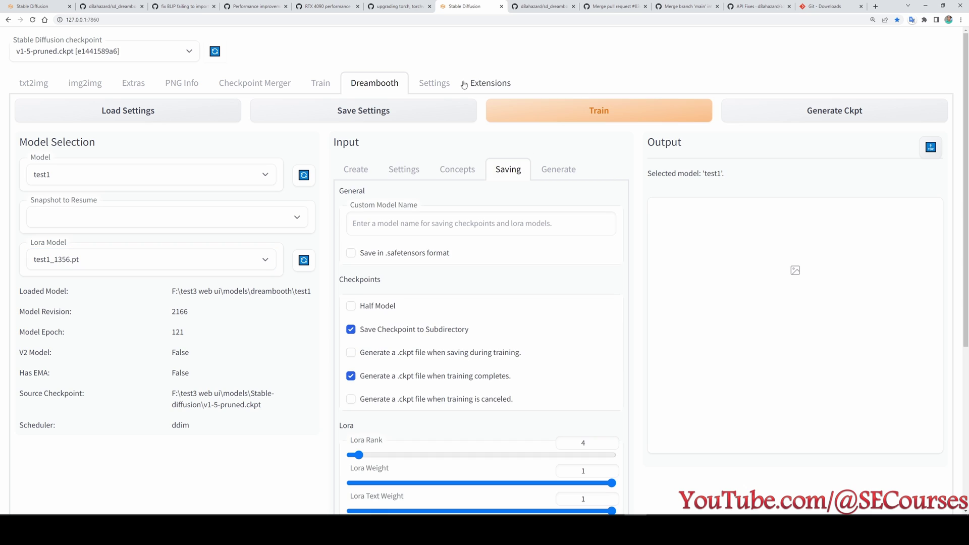
left_click(169, 115)
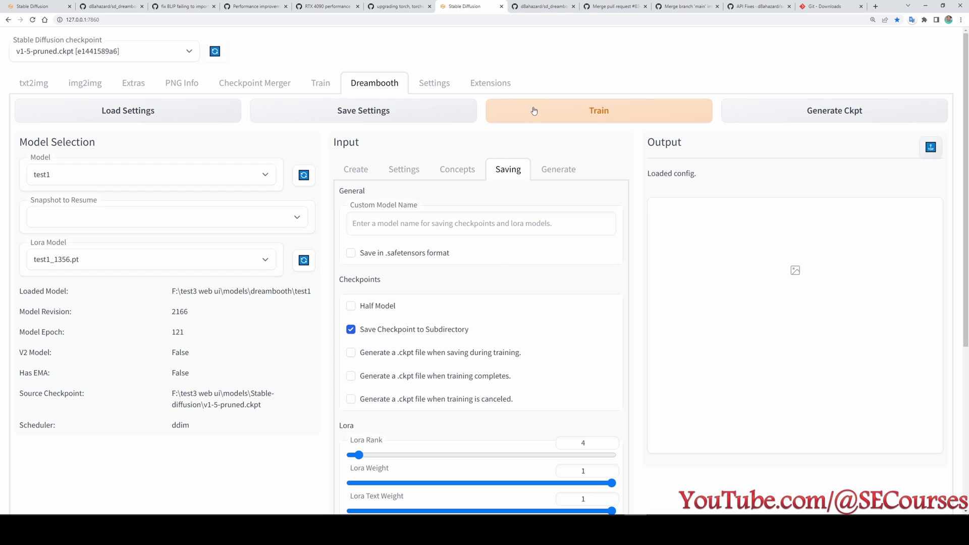
left_click(311, 112)
scroll(501, 202, "down", 2)
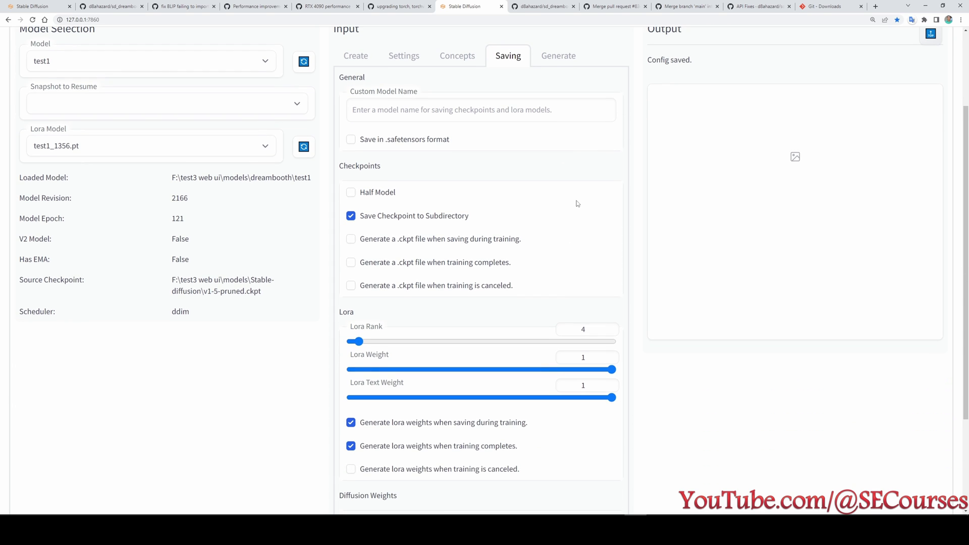
scroll(600, 282, "up", 2)
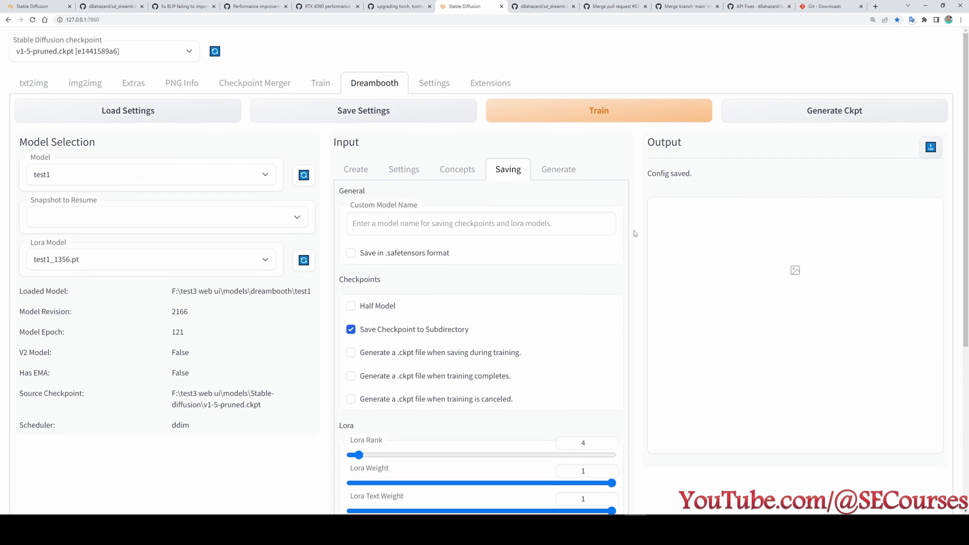
left_click_drag(705, 176, 646, 174)
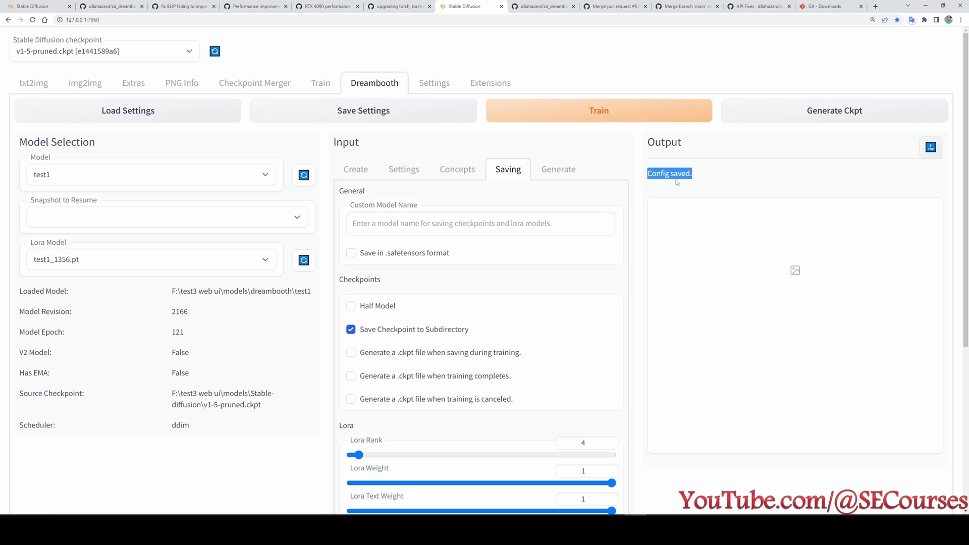
Generate the checkpoint and watch the console until test1_2166_lora.ckpt compiles successfully.
left_click(803, 110)
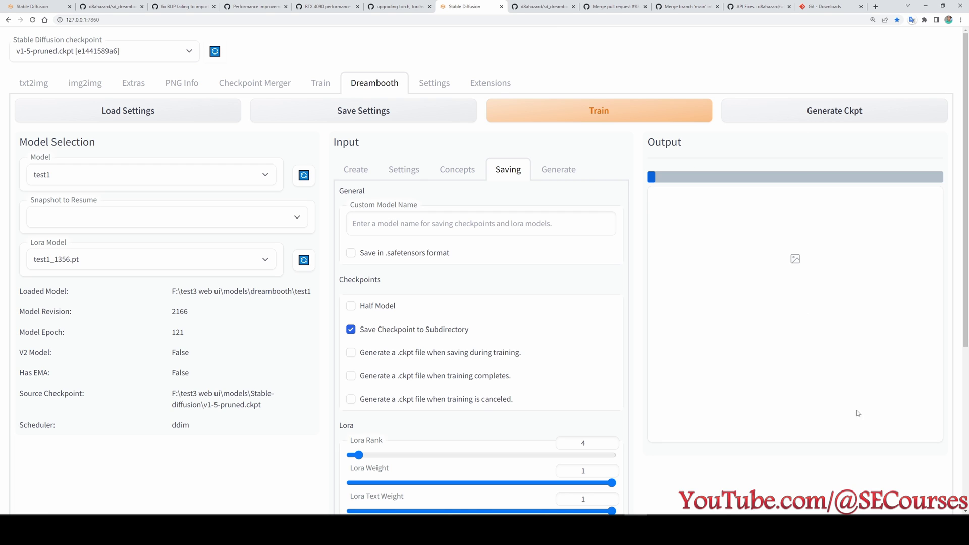
key("alt+Tab")
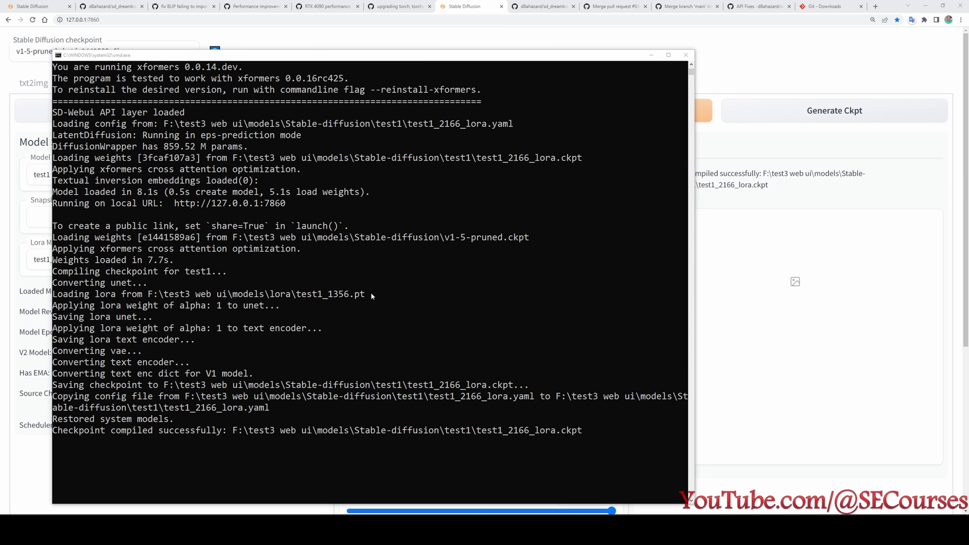
left_click(313, 294)
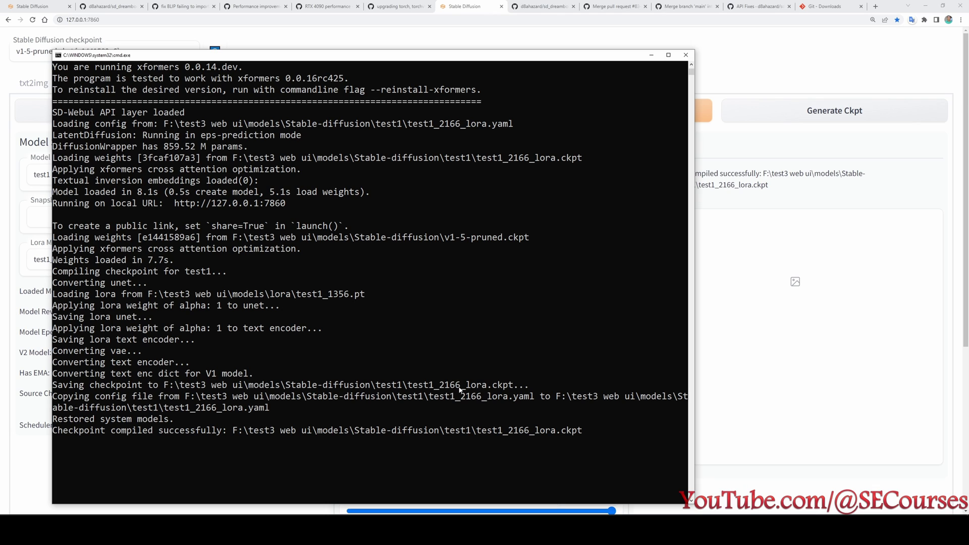
left_click_drag(461, 390, 442, 387)
left_click(35, 68)
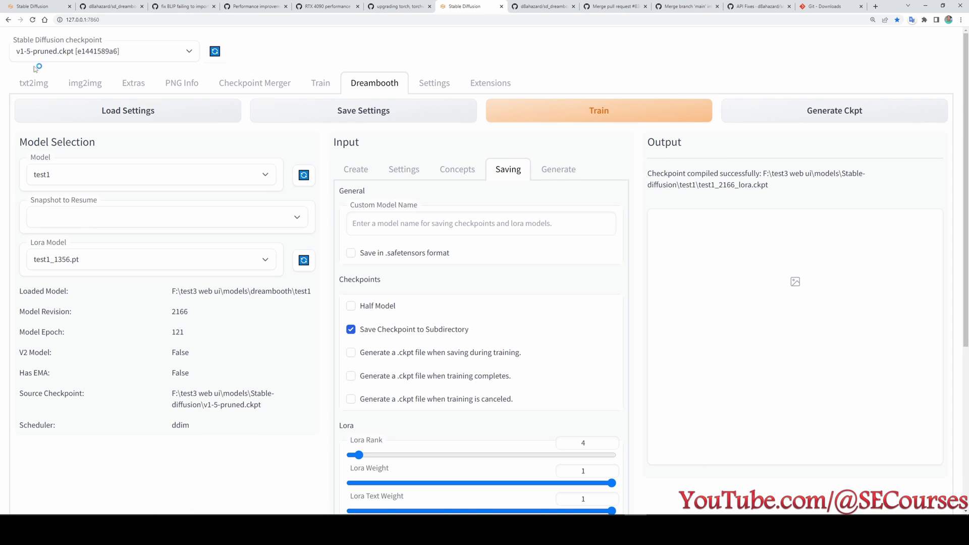
Switch the Stable Diffusion checkpoint to test1_2166_lora.ckpt.
left_click(158, 60)
left_click(147, 62)
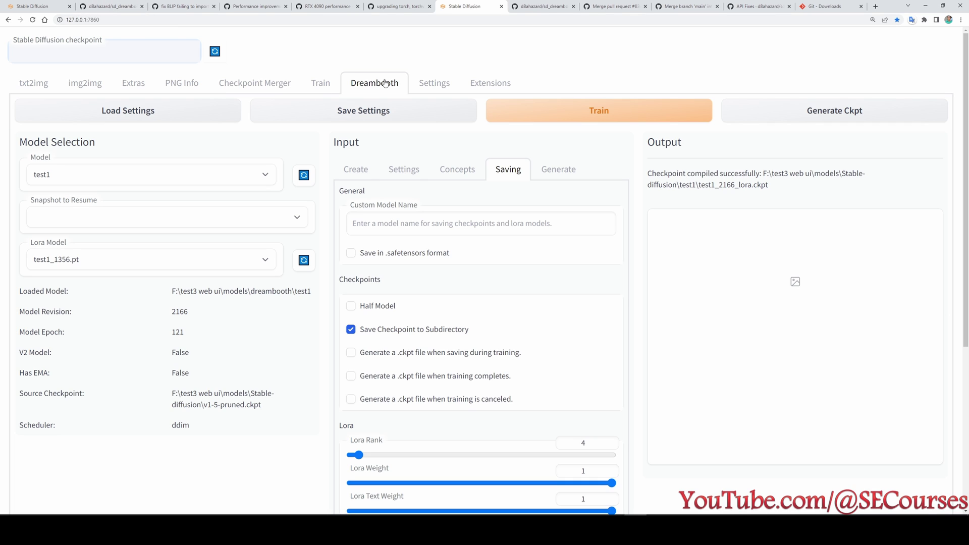
left_click(190, 91)
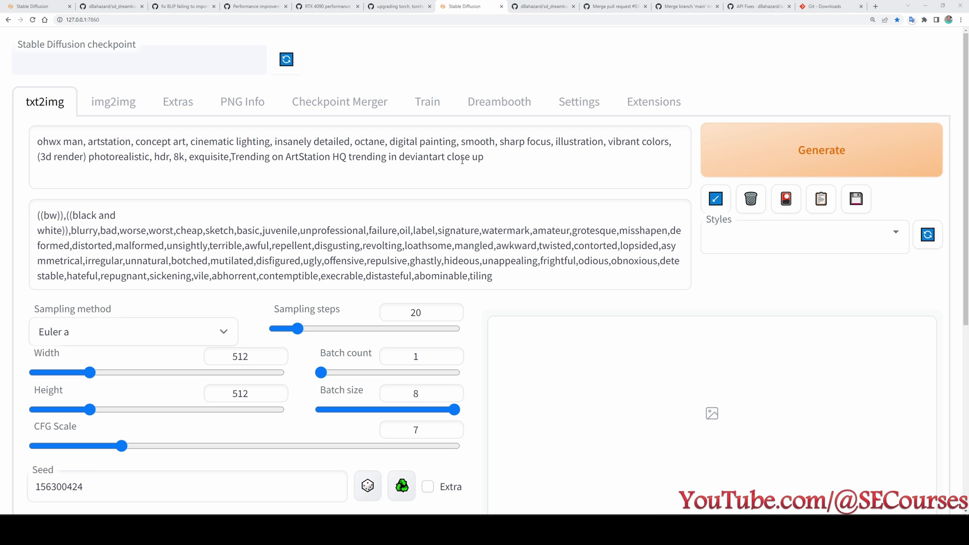
Click into the prompt and negative prompt, then bring up the txt2img-images output folder.
left_click(462, 160)
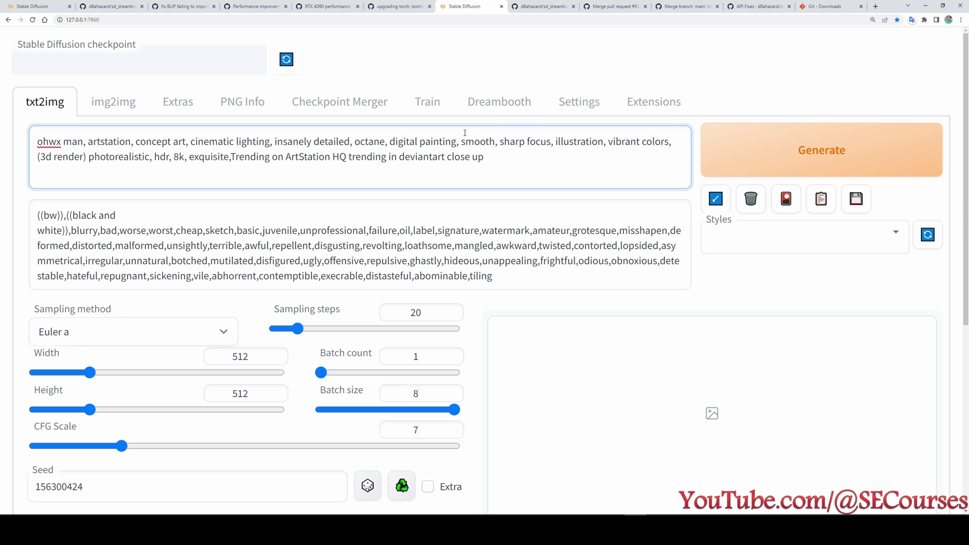
left_click(524, 278)
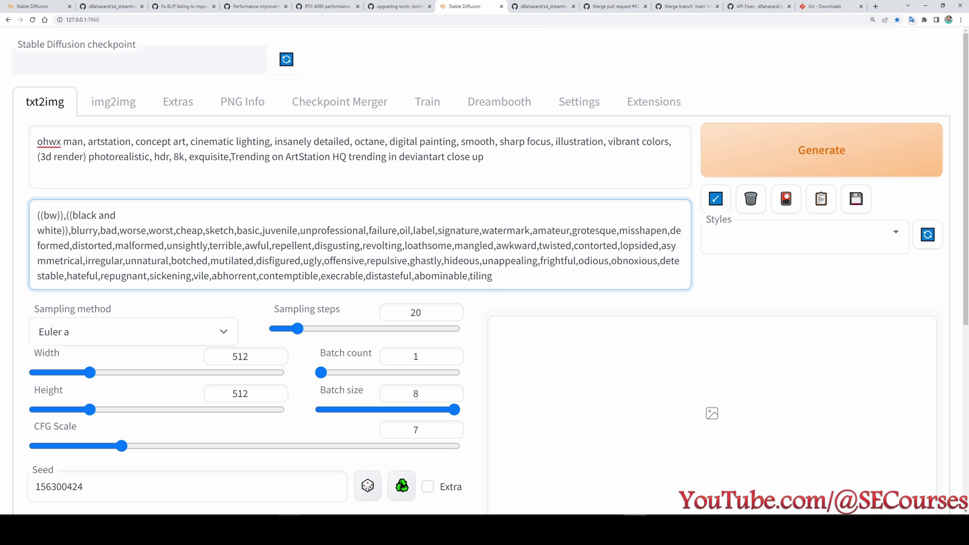
key("alt+Tab")
scroll(506, 353, "down", 10)
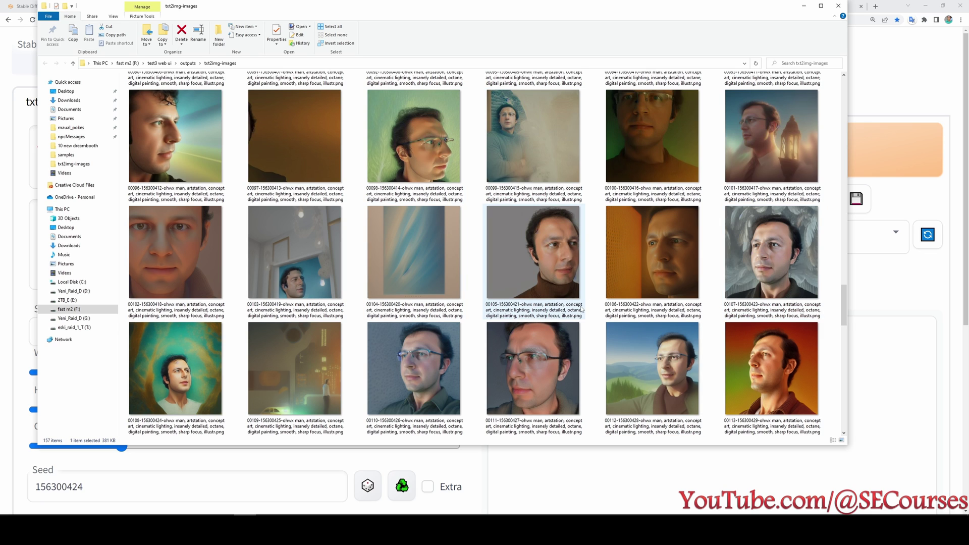
Open portraits 00127 and 00140 in paint.net, minimizing it after each.
scroll(565, 365, "down", 3)
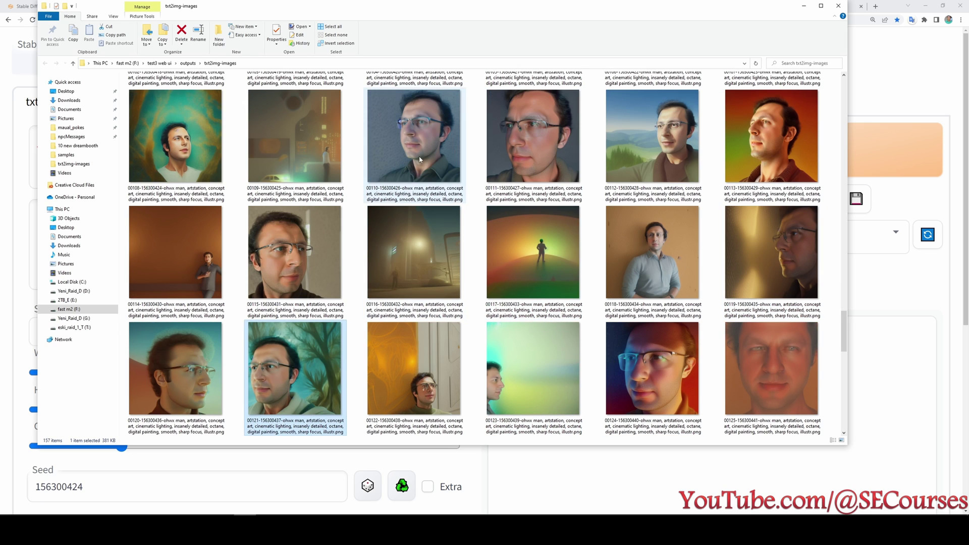
scroll(512, 258, "down", 3)
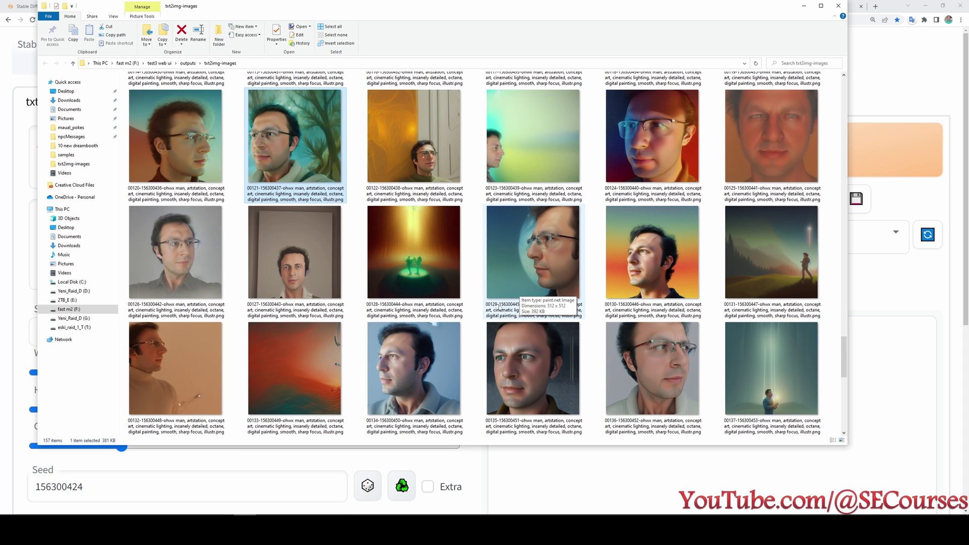
double_click(295, 242)
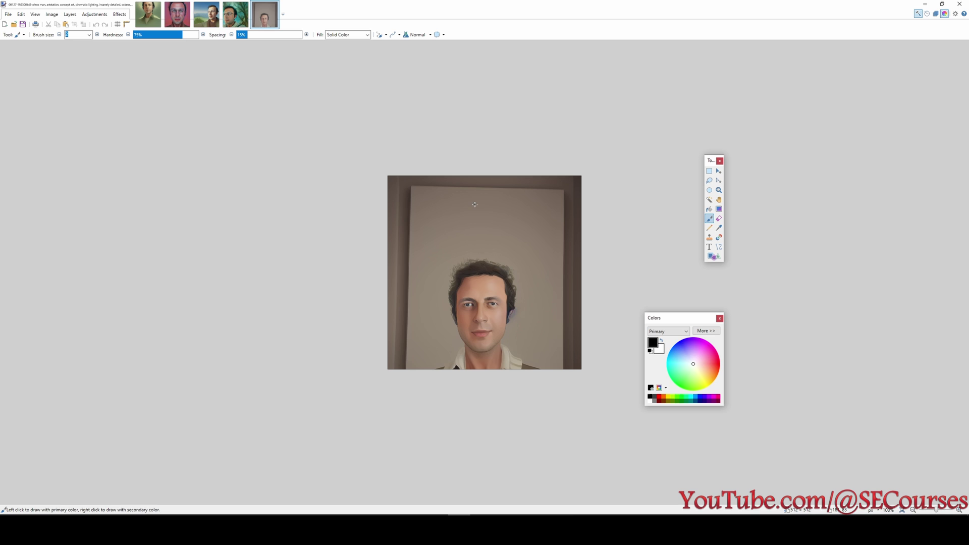
left_click(924, 4)
scroll(504, 313, "down", 3)
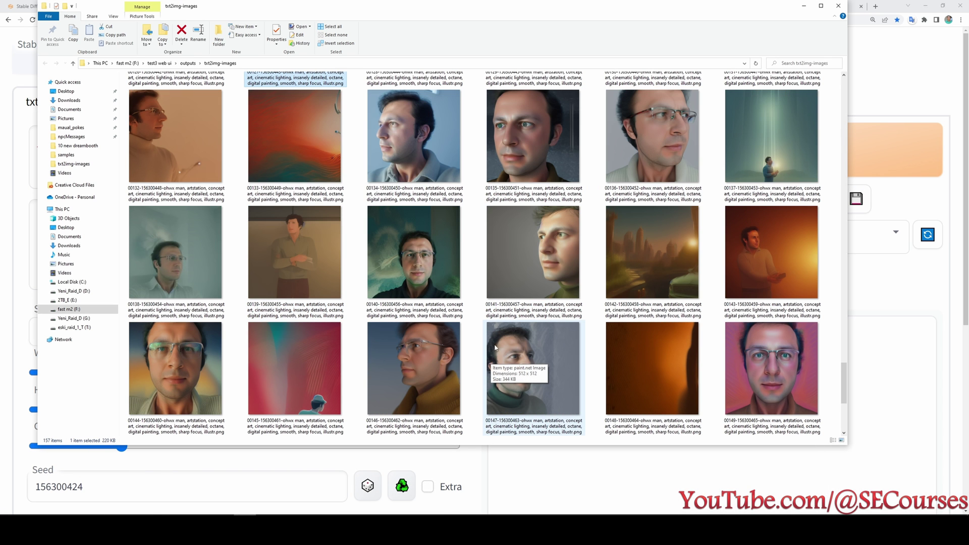
left_click(426, 255)
double_click(426, 255)
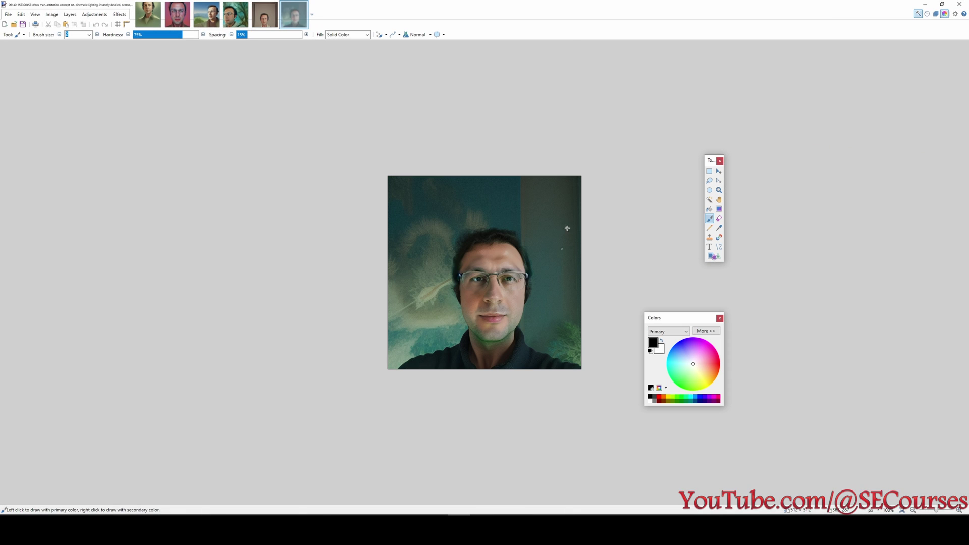
left_click(925, 4)
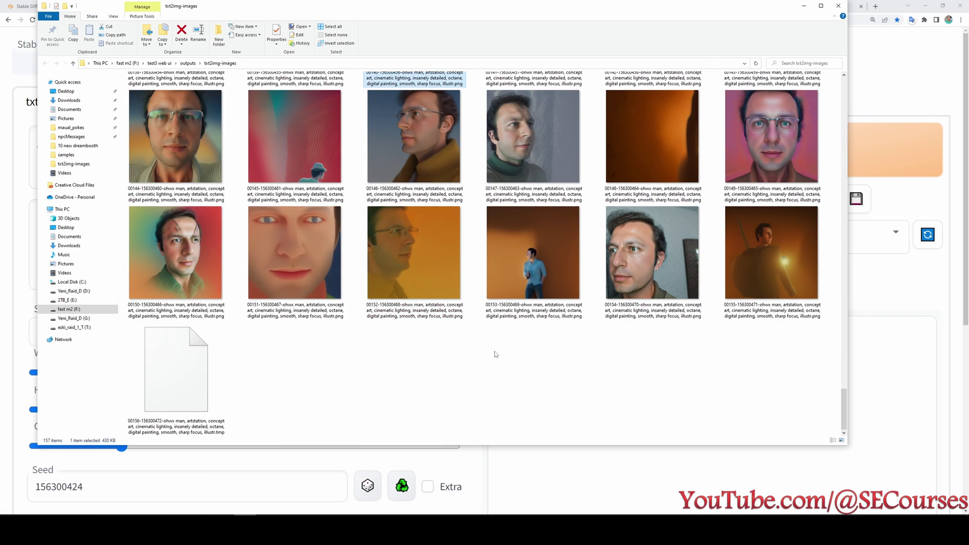
Open portraits 00101 and 00077 in paint.net, then return to the folder at image 00125.
scroll(447, 325, "up", 5)
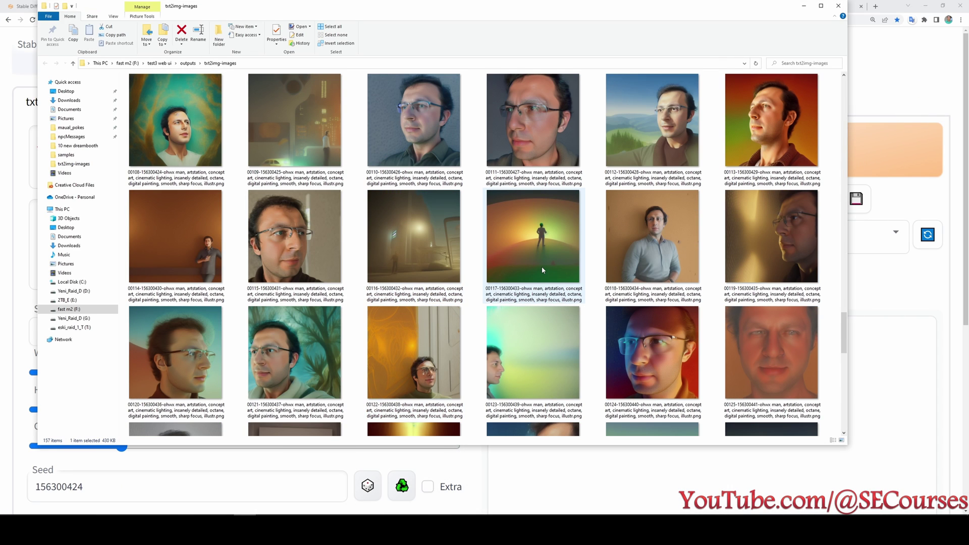
scroll(531, 273, "up", 2)
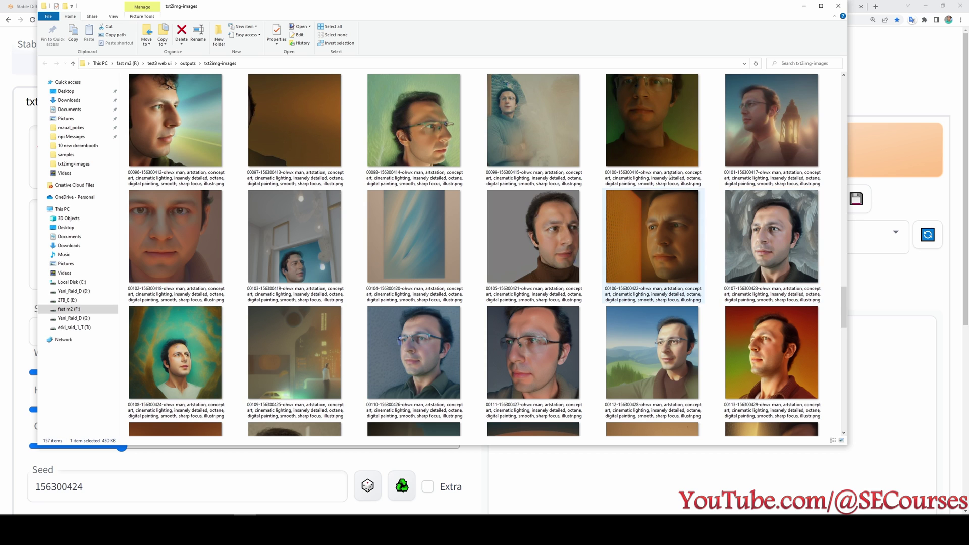
double_click(771, 121)
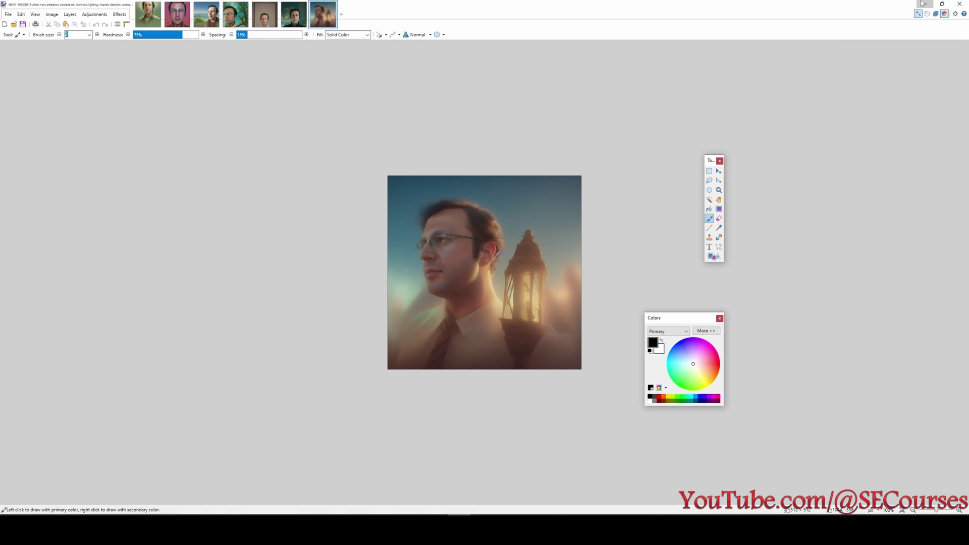
left_click(923, 4)
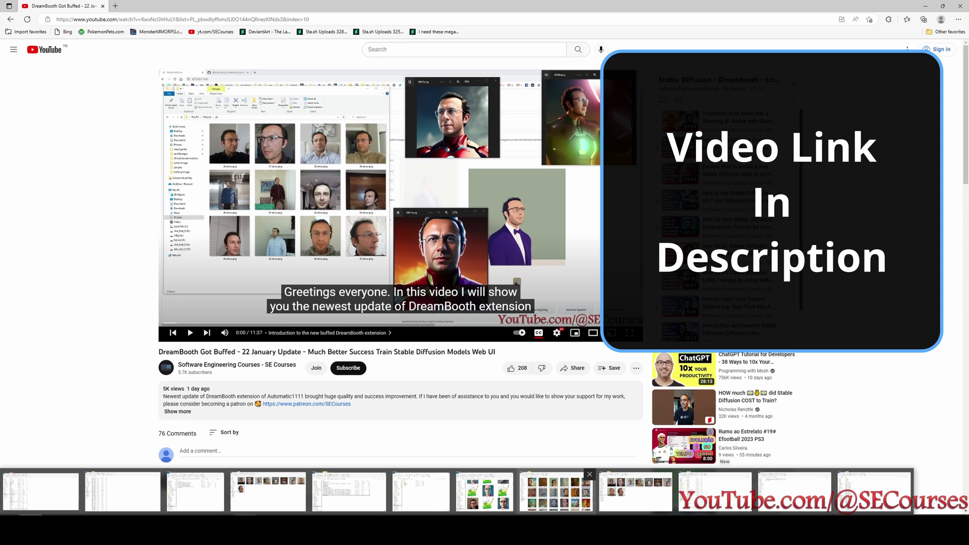
left_click(557, 492)
scroll(512, 253, "up", 2)
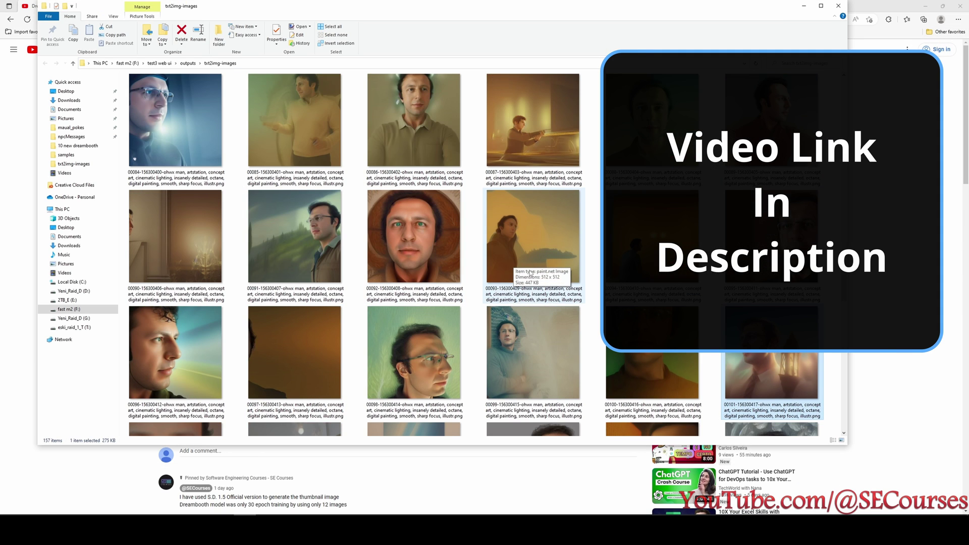
scroll(548, 276, "up", 3)
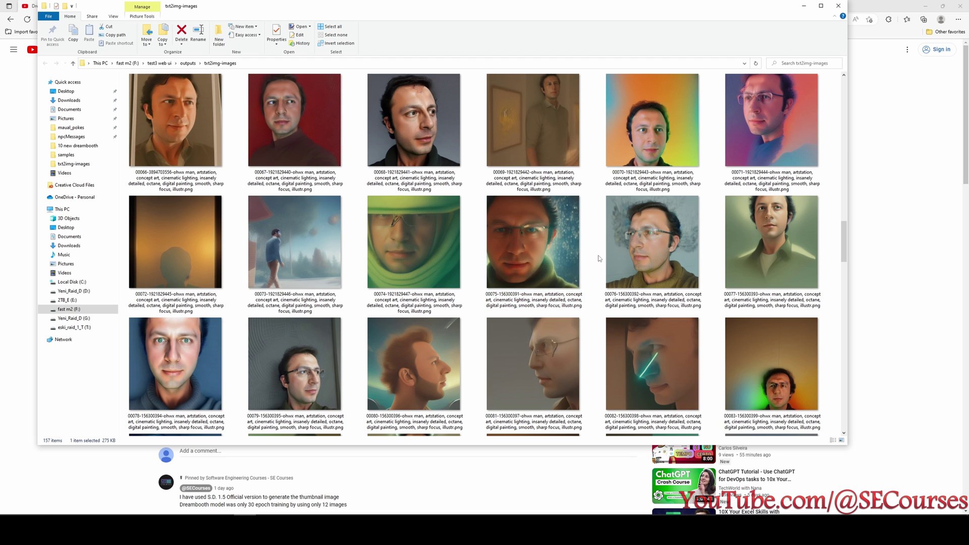
double_click(767, 237)
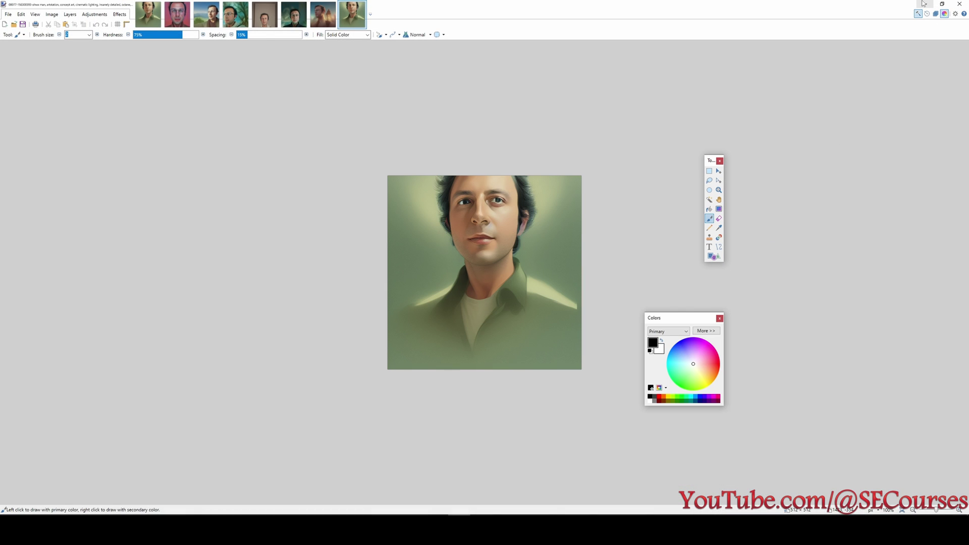
key("alt+Tab")
key("Down")
key("Down")
key("Down")
key("Down")
key("Down")
key("Down")
key("Down")
key("Down")
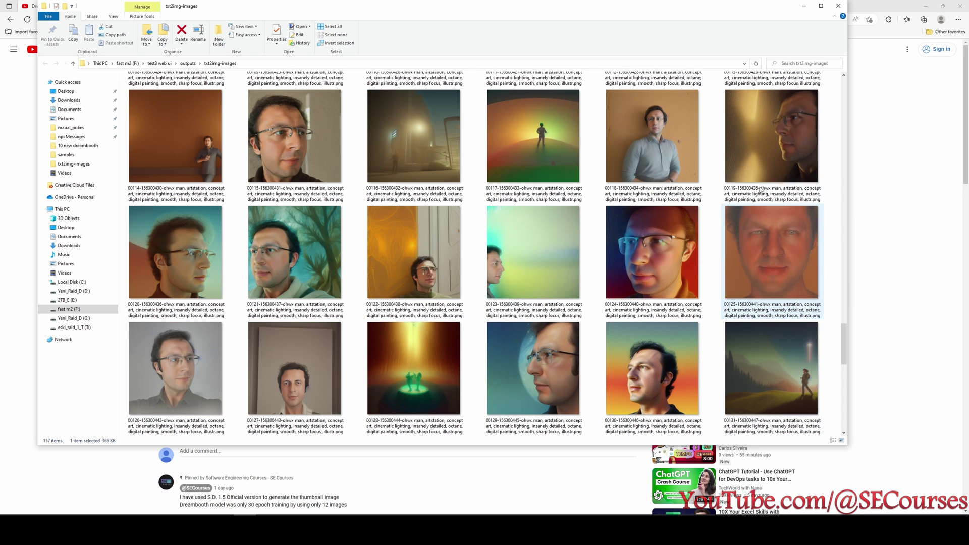
Minimize the images folder and return to the txt2img page, scrolling through its settings.
left_click(803, 6)
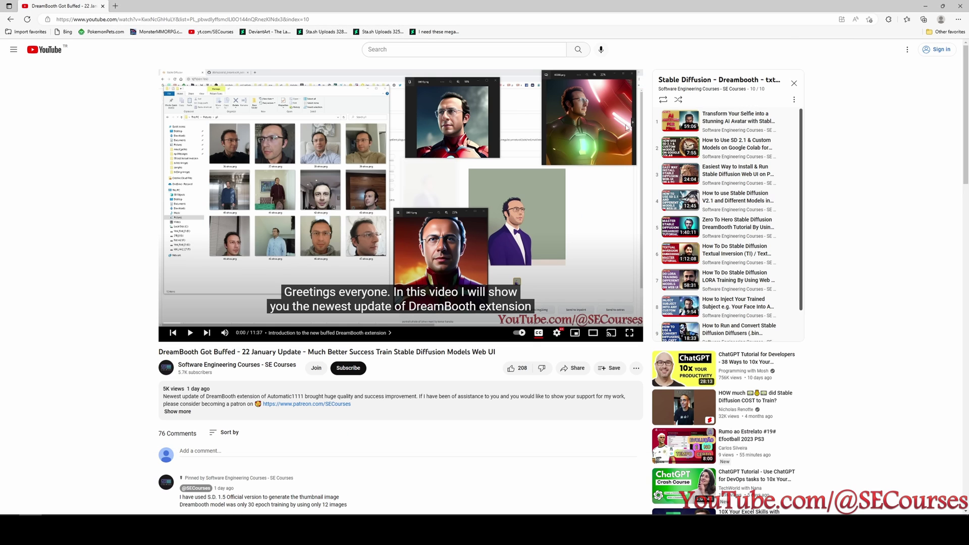
key("alt+Tab")
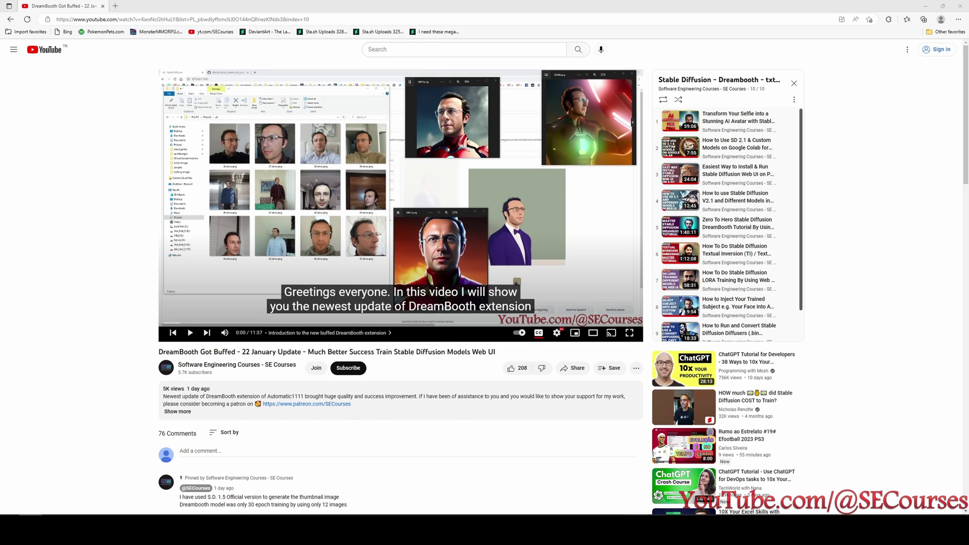
scroll(553, 362, "down", 1)
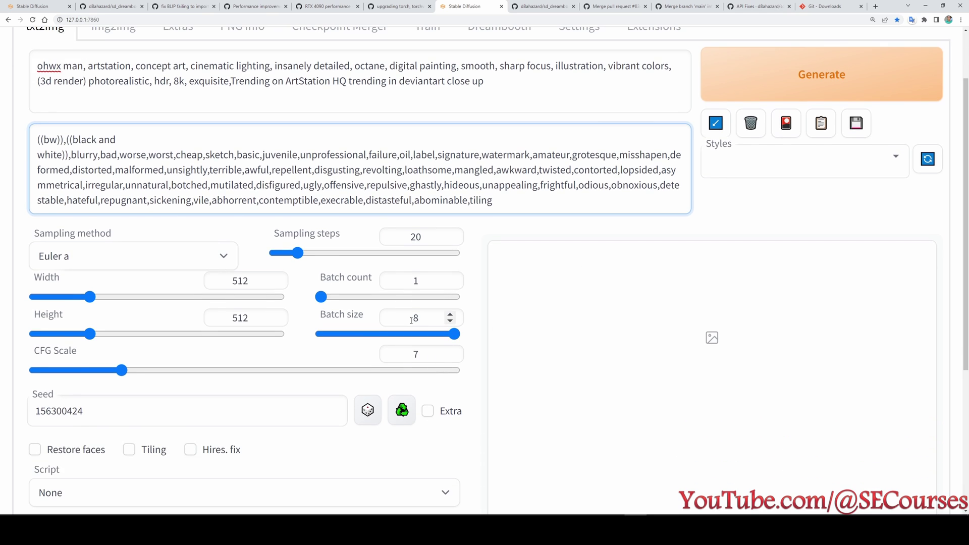
scroll(404, 406, "down", 1)
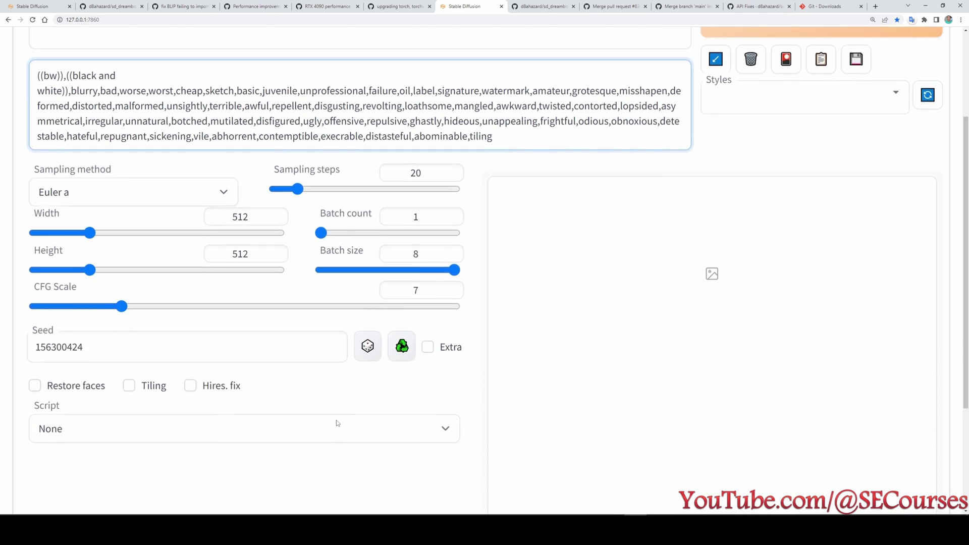
scroll(336, 420, "up", 2)
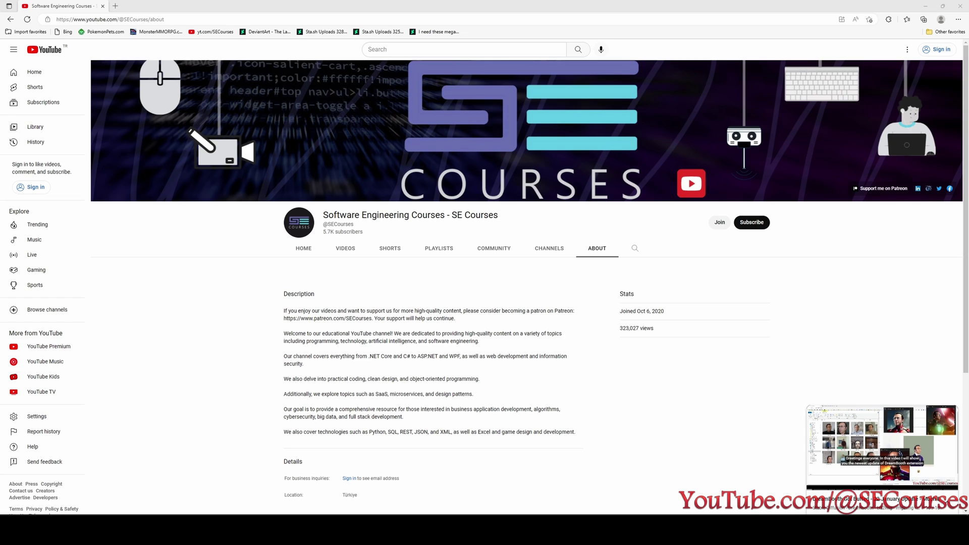
Zoom in on the SE Courses channel About page and close the video miniplayer.
key("ctrl+plus")
key("ctrl+plus")
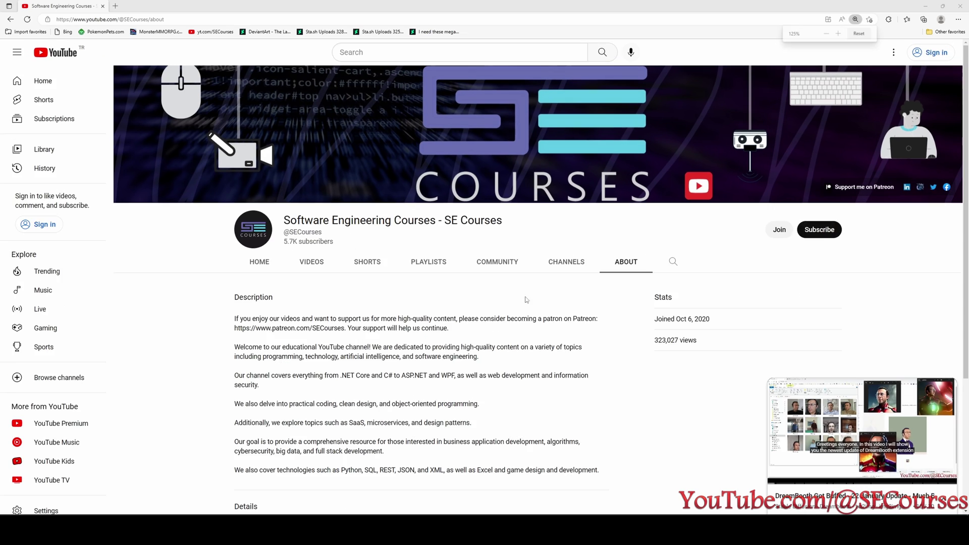
left_click(943, 361)
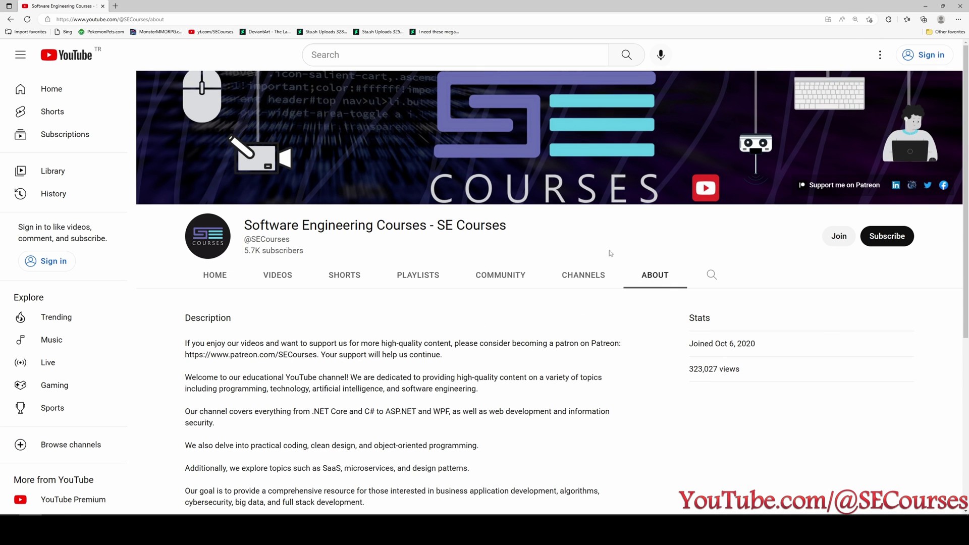
scroll(741, 279, "down", 1)
scroll(656, 288, "up", 1)
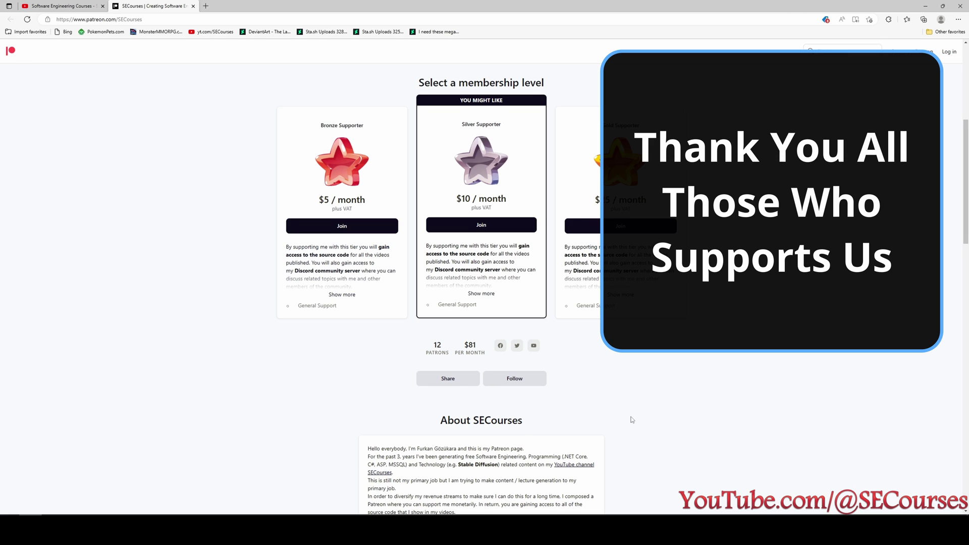
Return from the Patreon tab to the channel About page and scroll through it.
key("ctrl+shift+Tab")
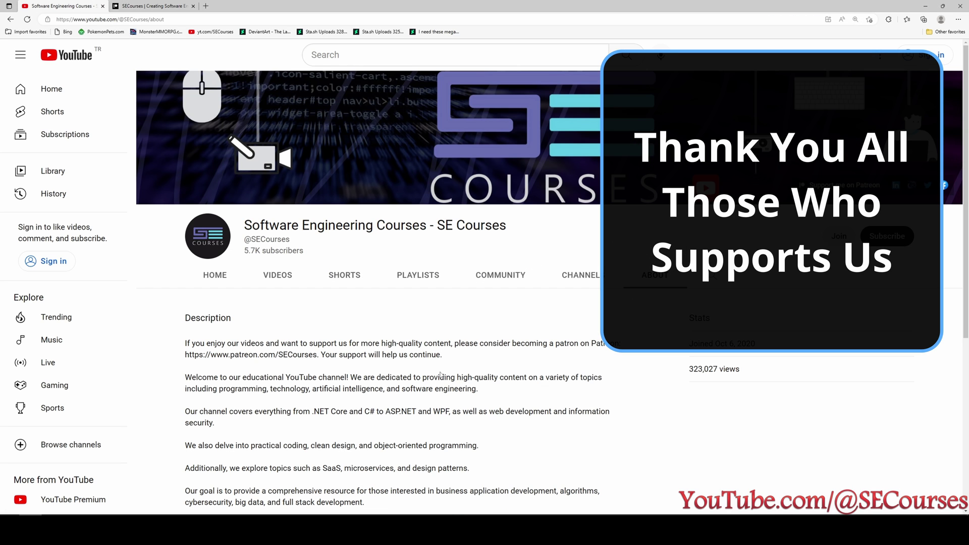
scroll(441, 376, "down", 5)
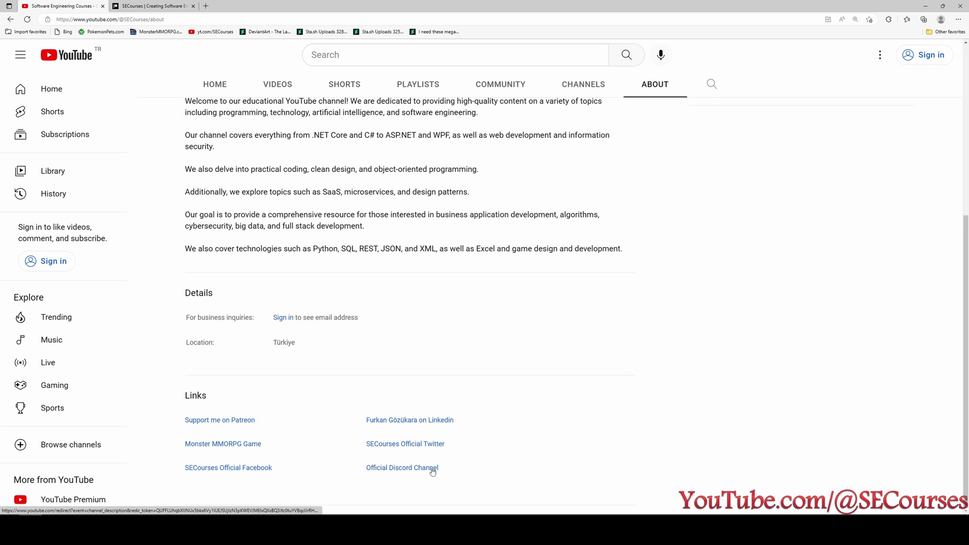
scroll(519, 306, "up", 4)
scroll(523, 353, "up", 4)
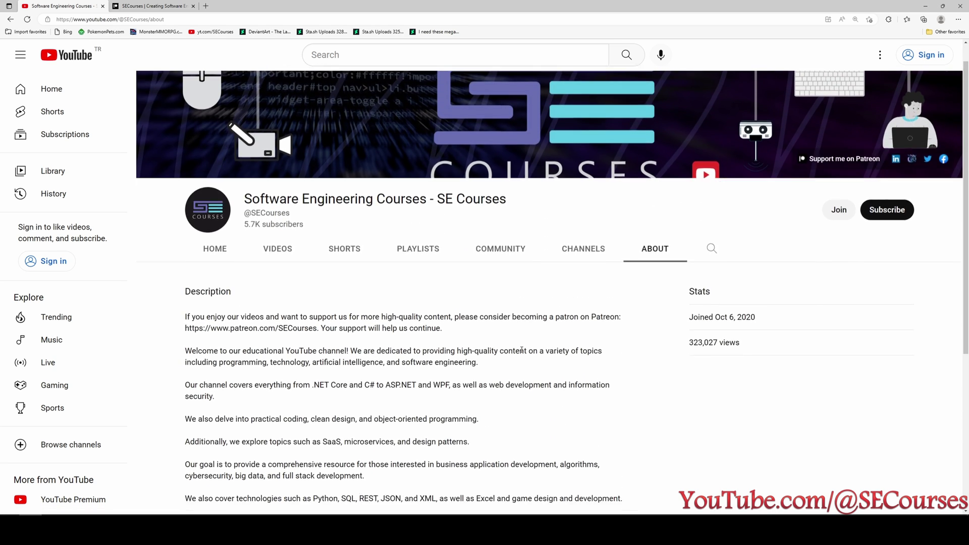
scroll(525, 353, "down", 4)
scroll(525, 363, "up", 4)
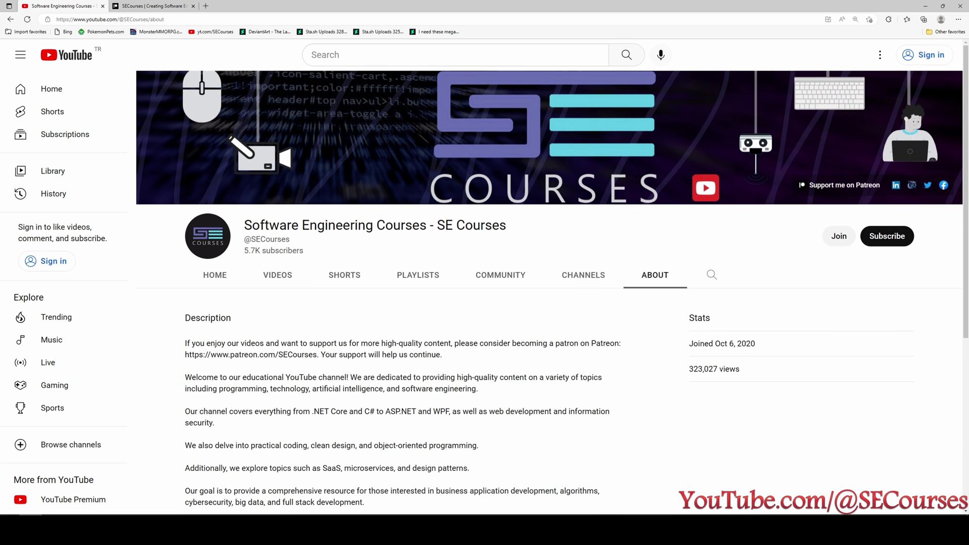